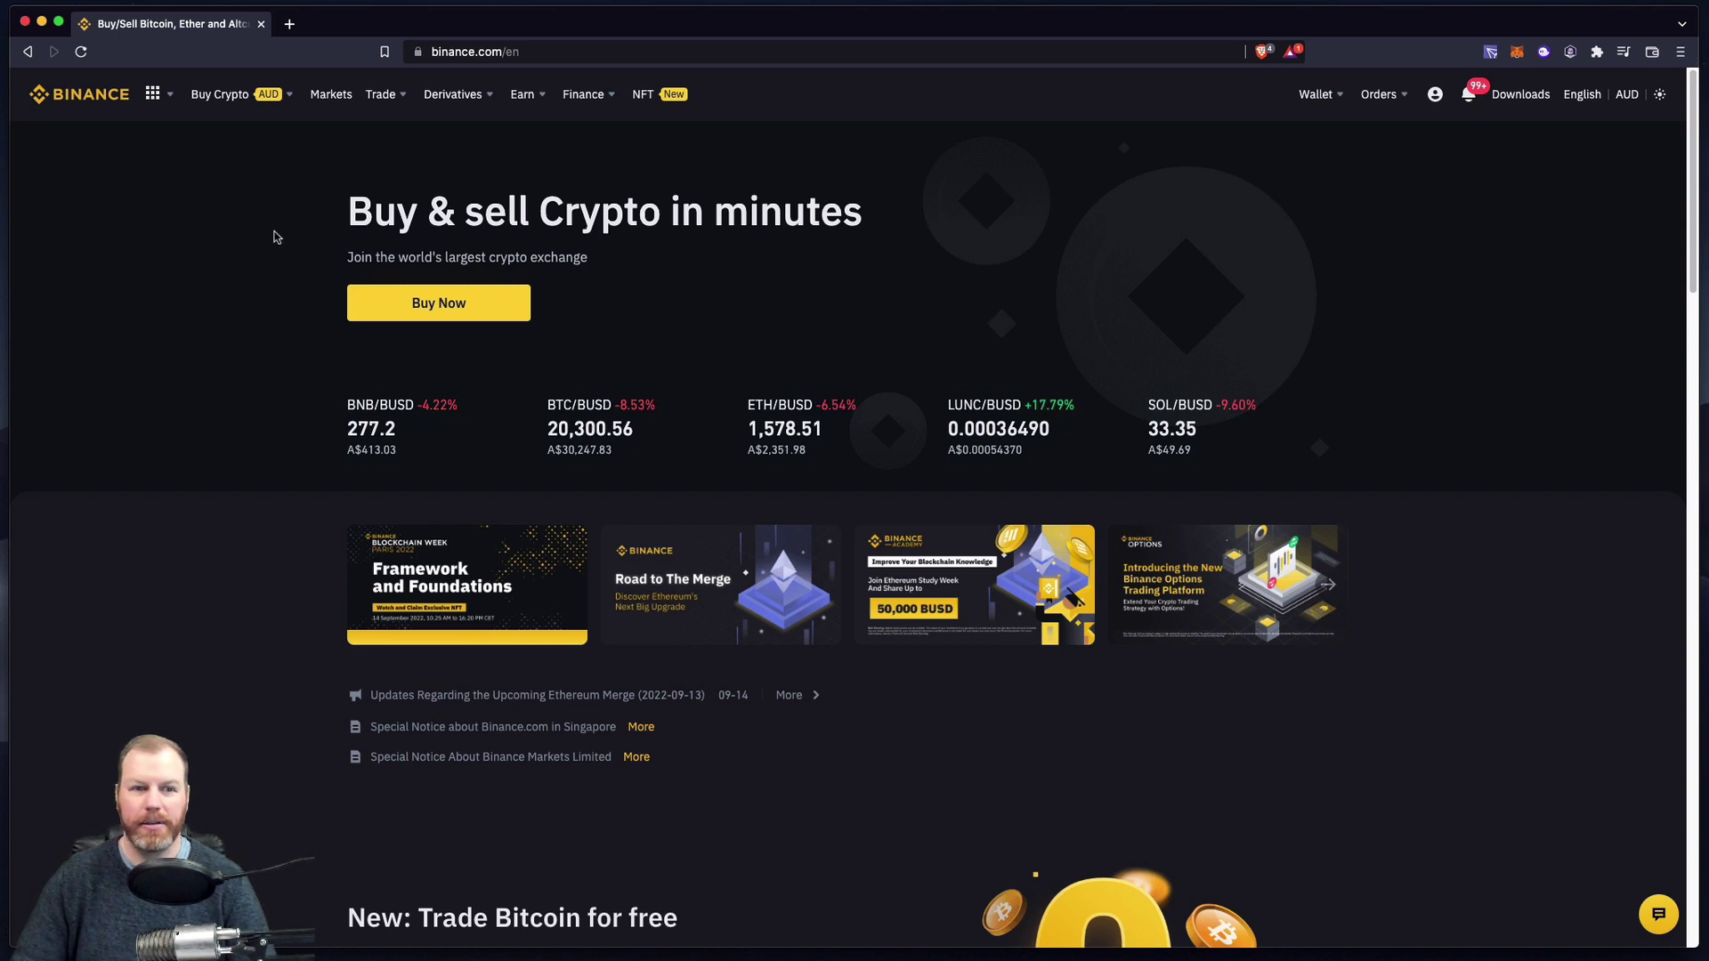
Open the BTC/USDT spot trading page through Trade → Spot in the top menu
mouse_move(385, 95)
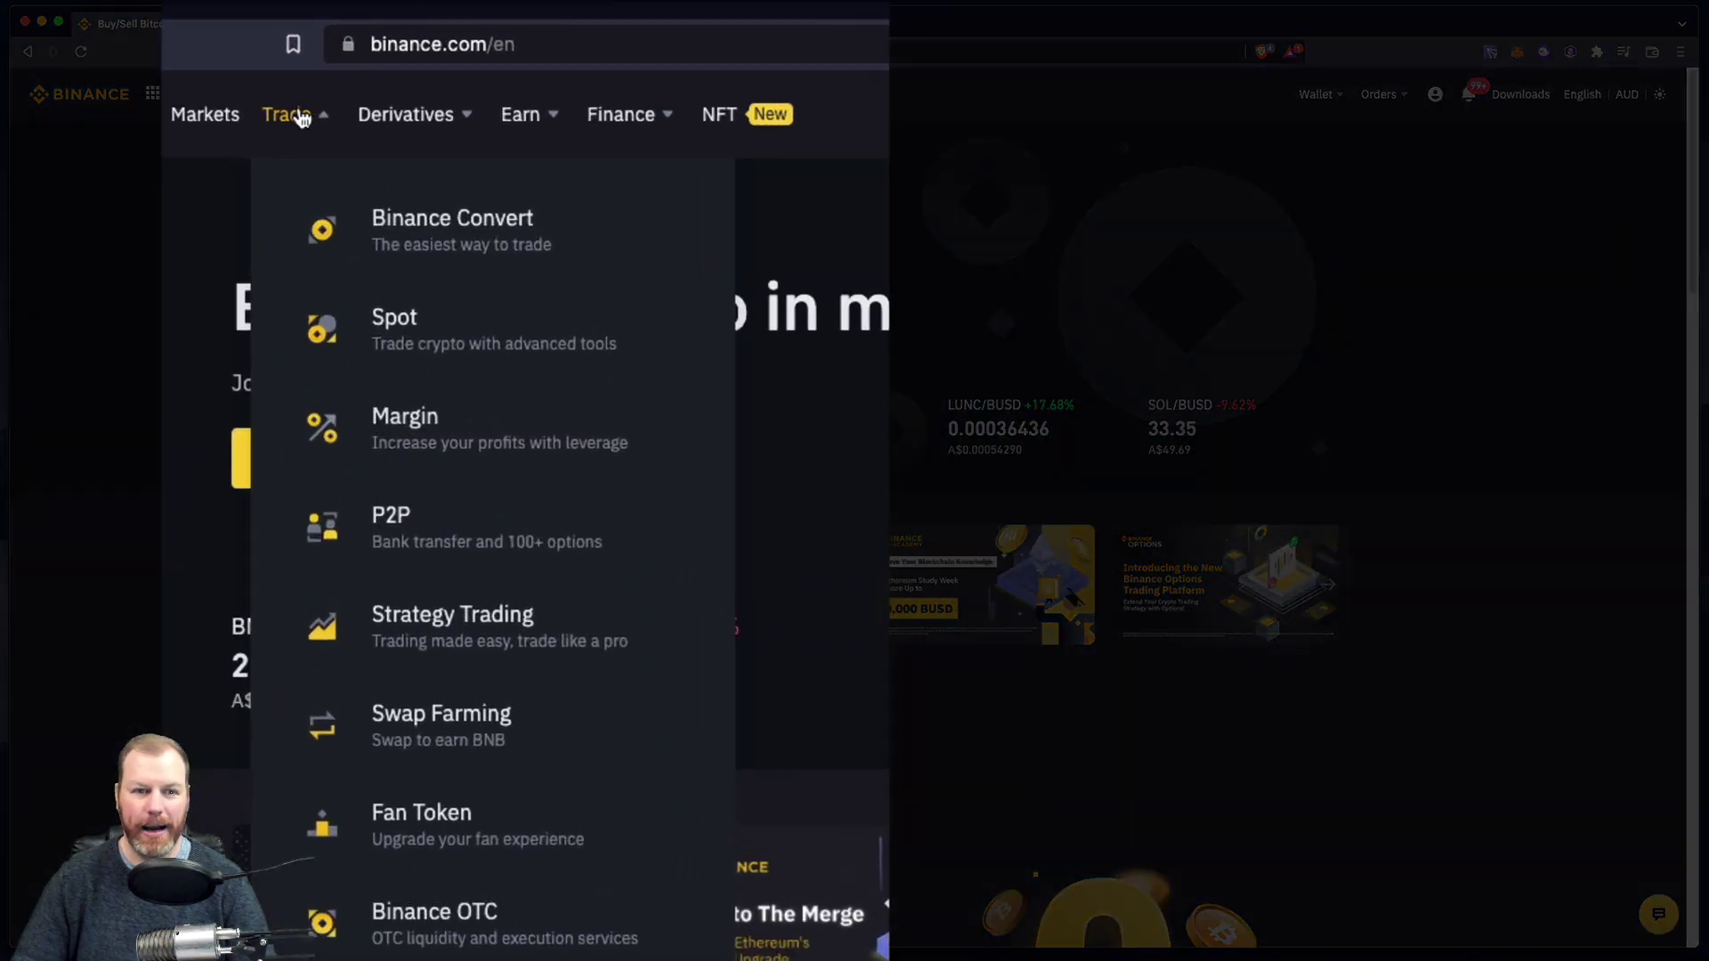
left_click(469, 347)
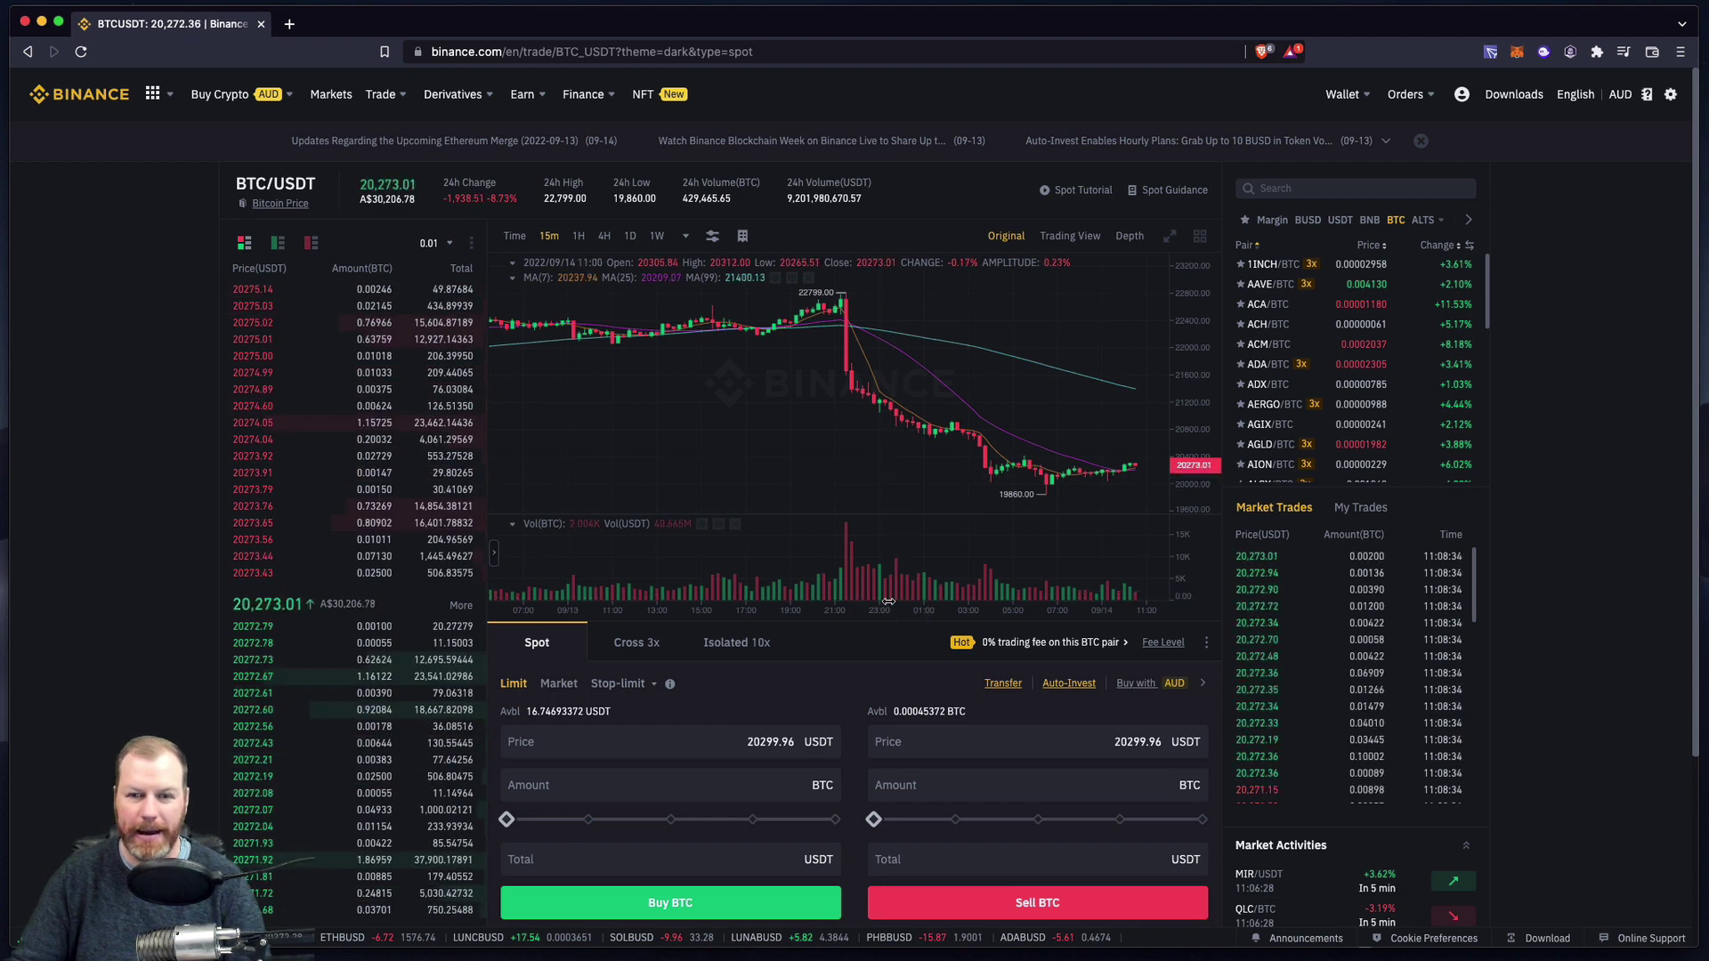
Place a Market buy of BTC using 100% of the available USDT balance
scroll(1003, 469, "down", 1)
scroll(1003, 469, "up", 3)
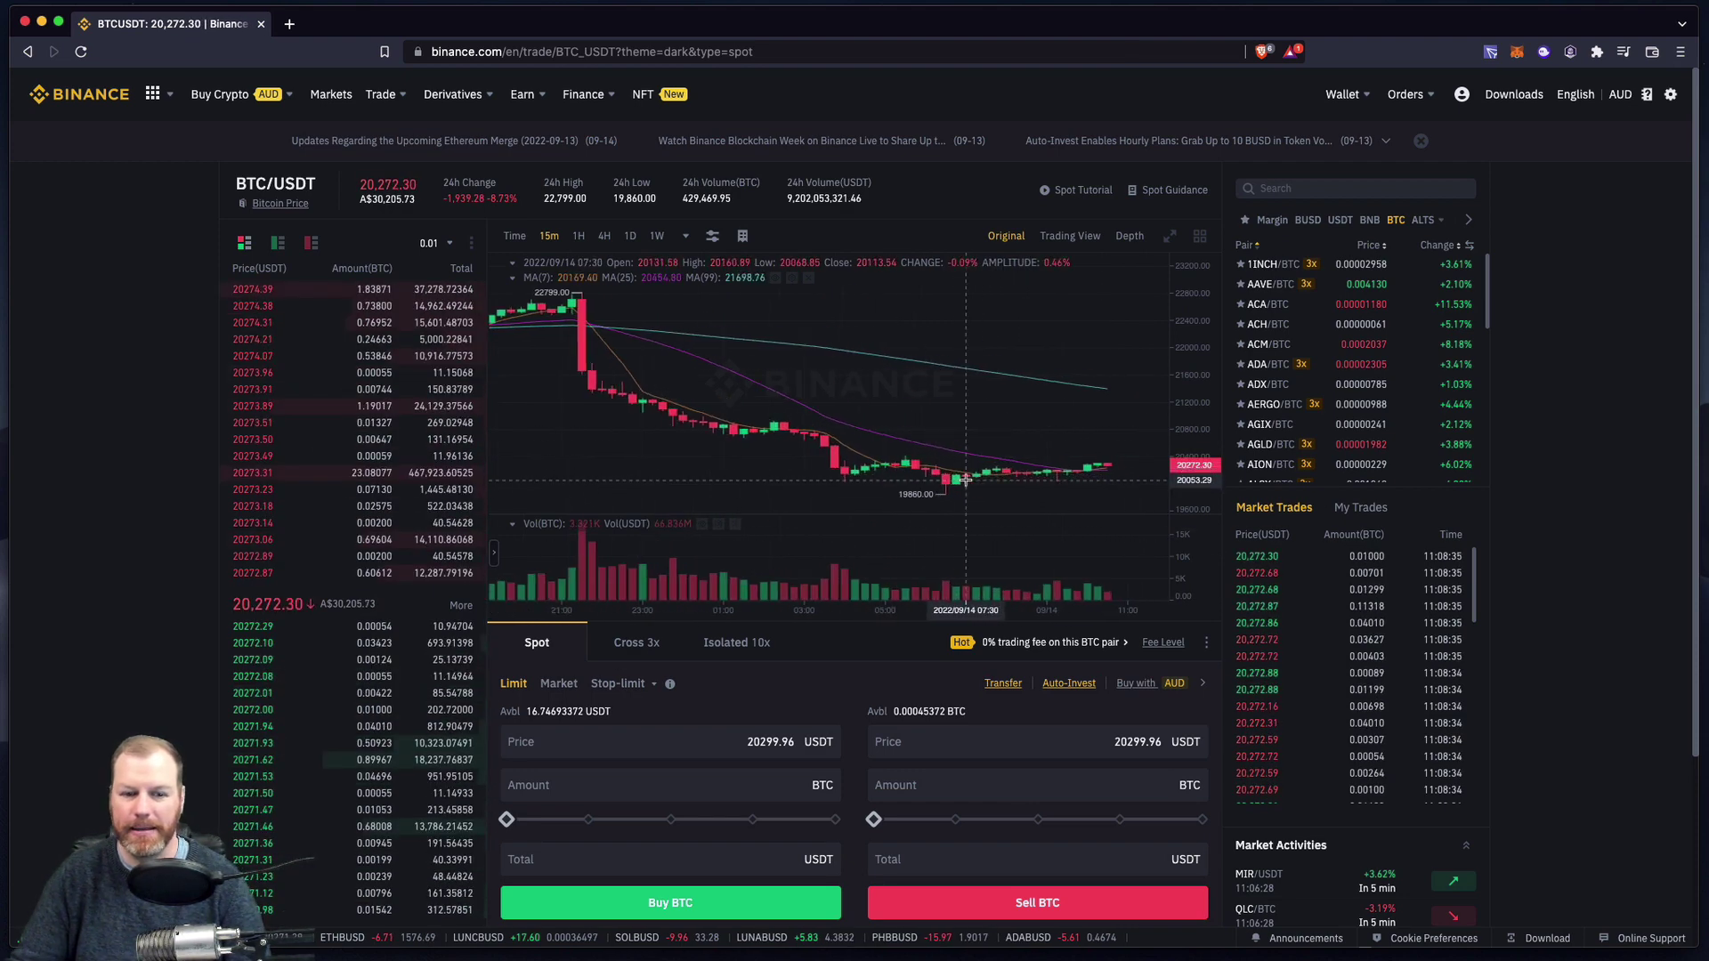
left_click(534, 742)
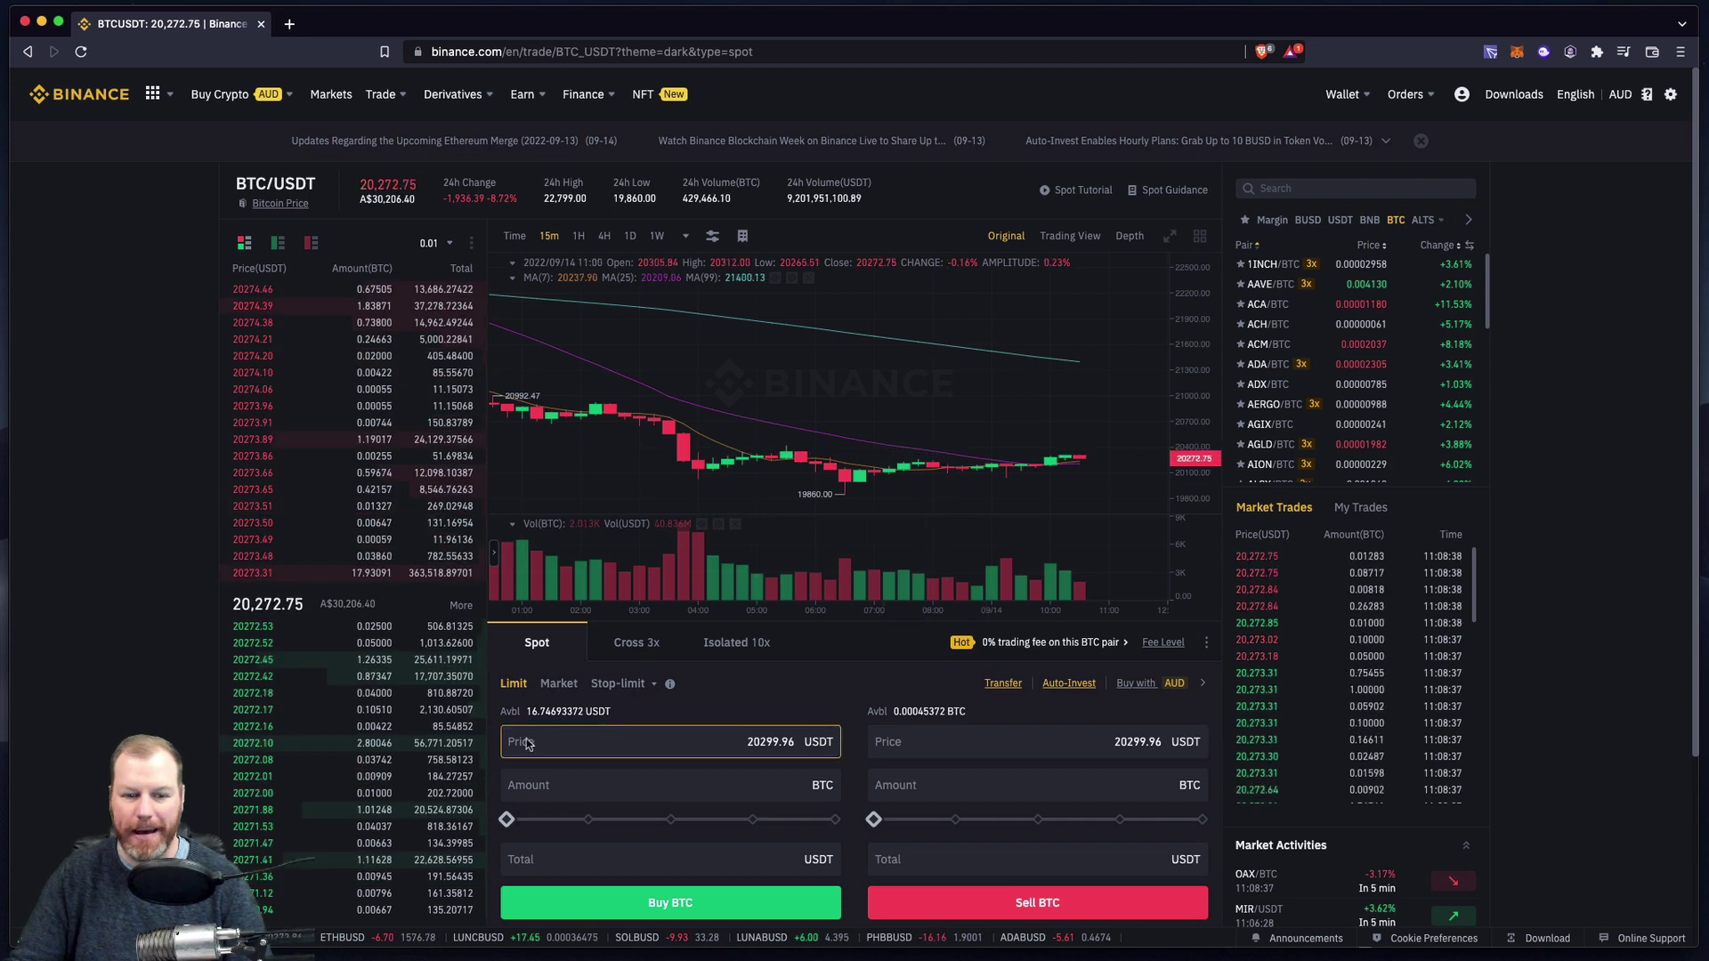
left_click(553, 687)
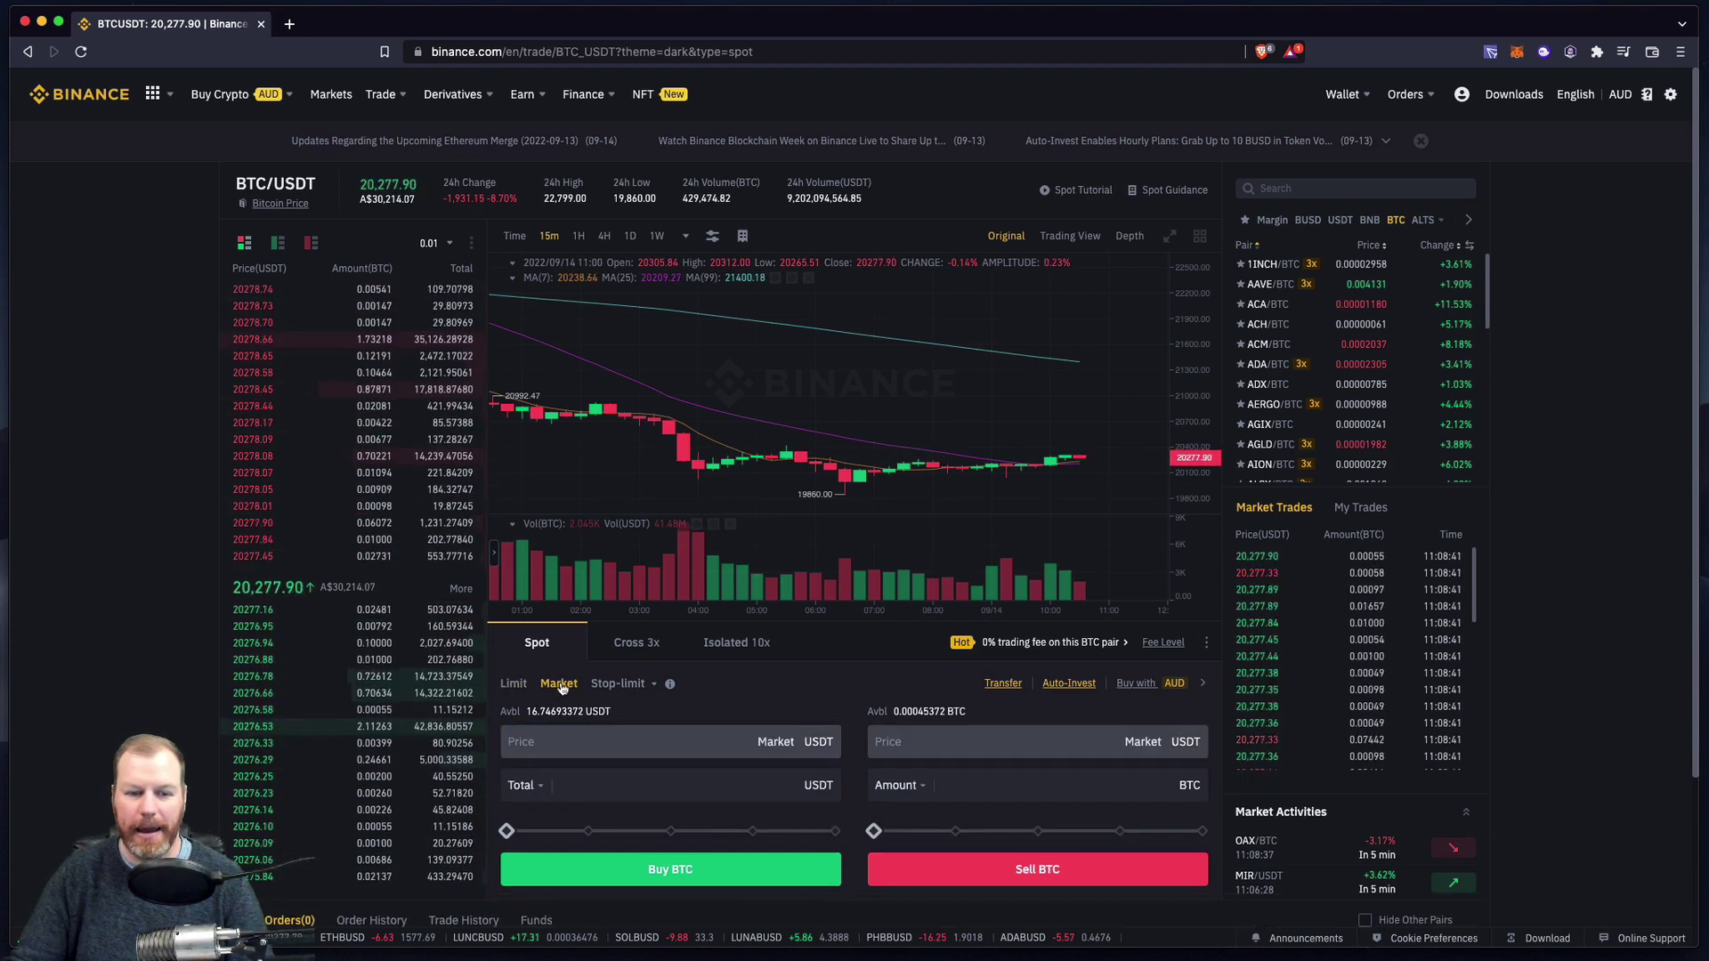
left_click_drag(505, 831, 847, 851)
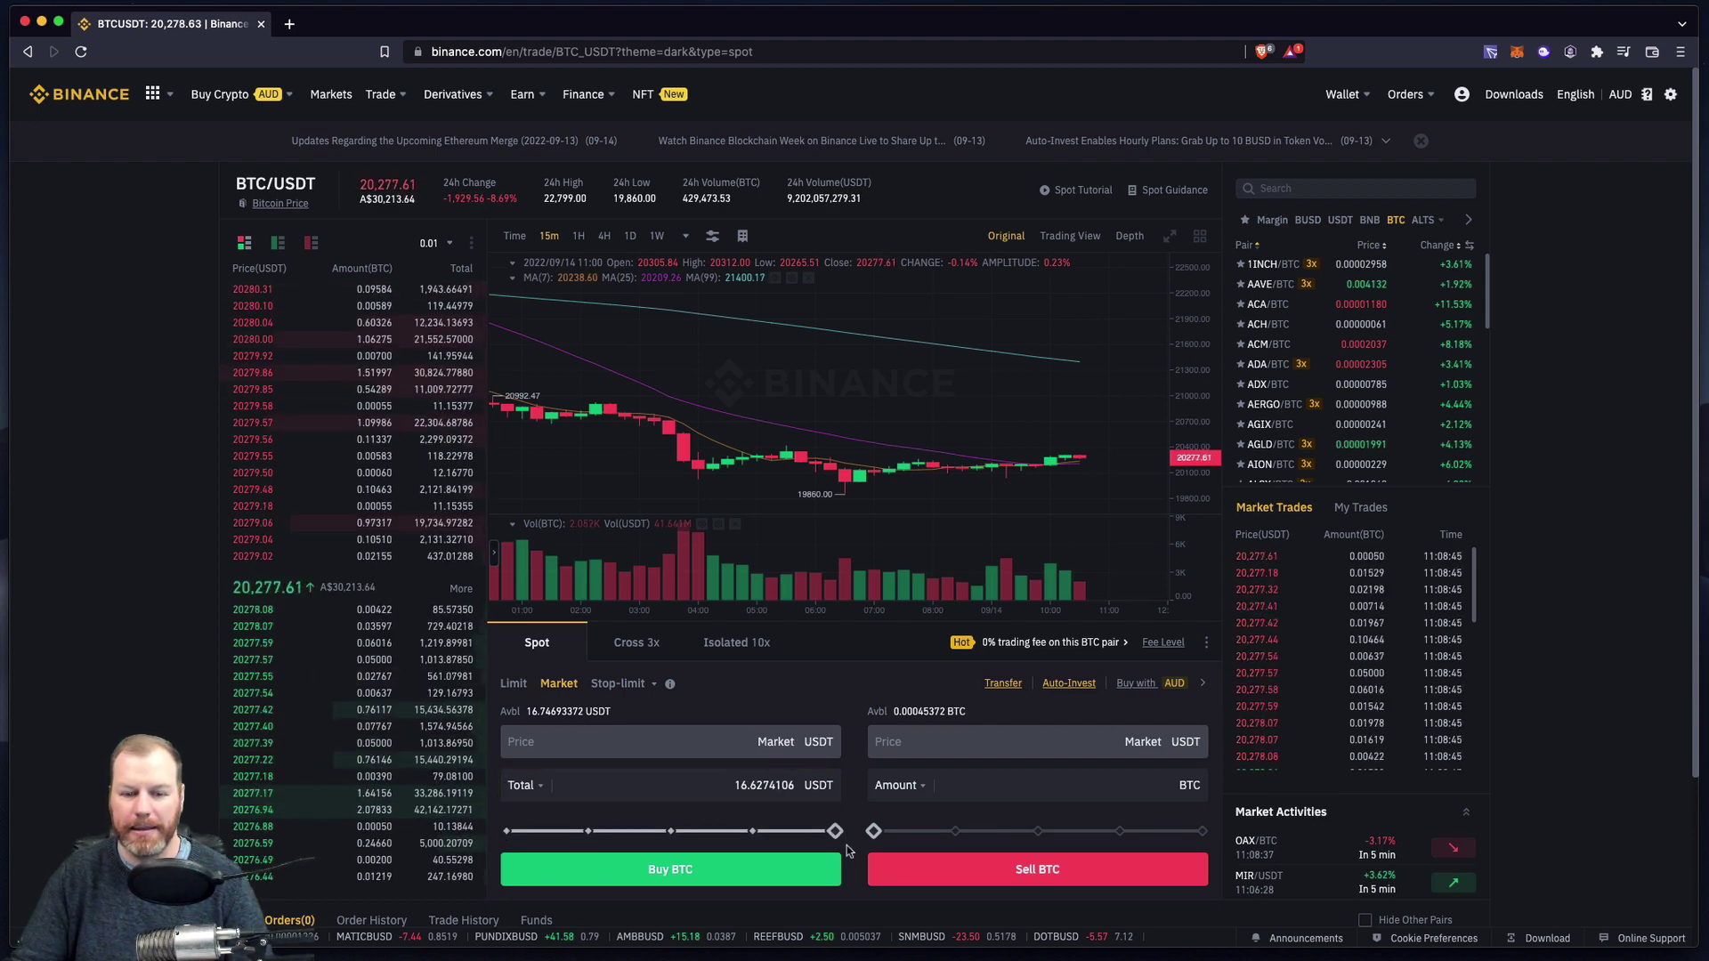
left_click(701, 869)
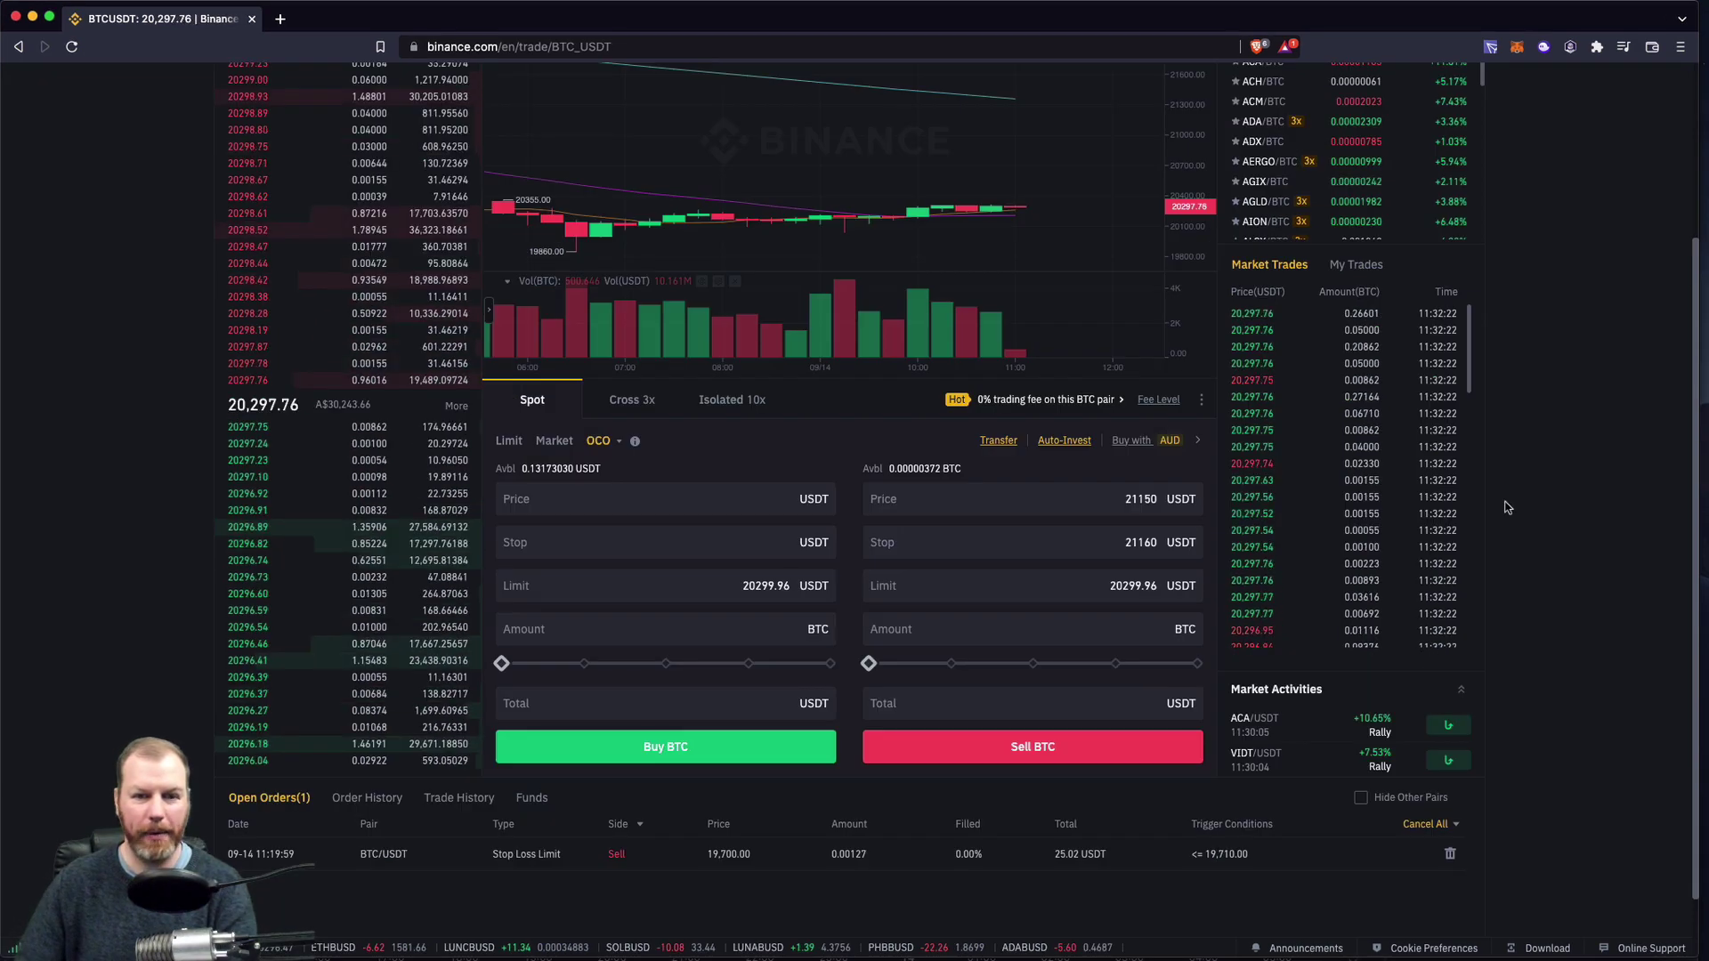
scroll(1544, 558, "up", 2)
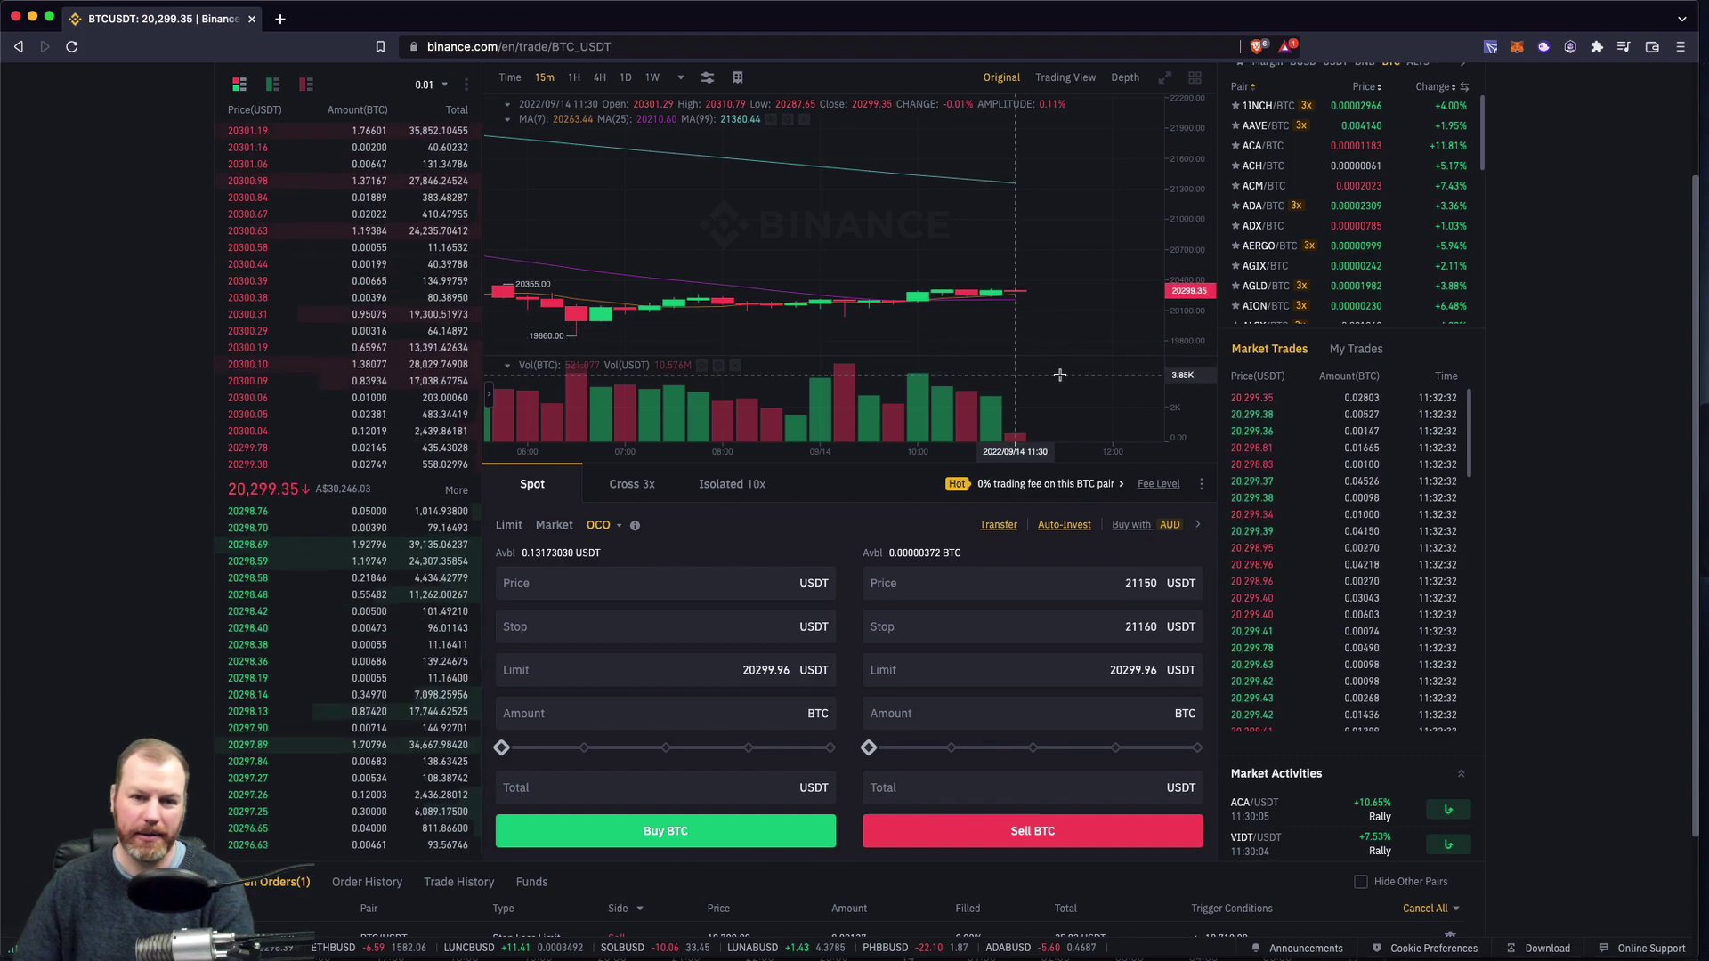
On TradingView's BTCUSD chart, draw a Long Position at the last candle with target 4.31% above entry
key("ctrl+Up")
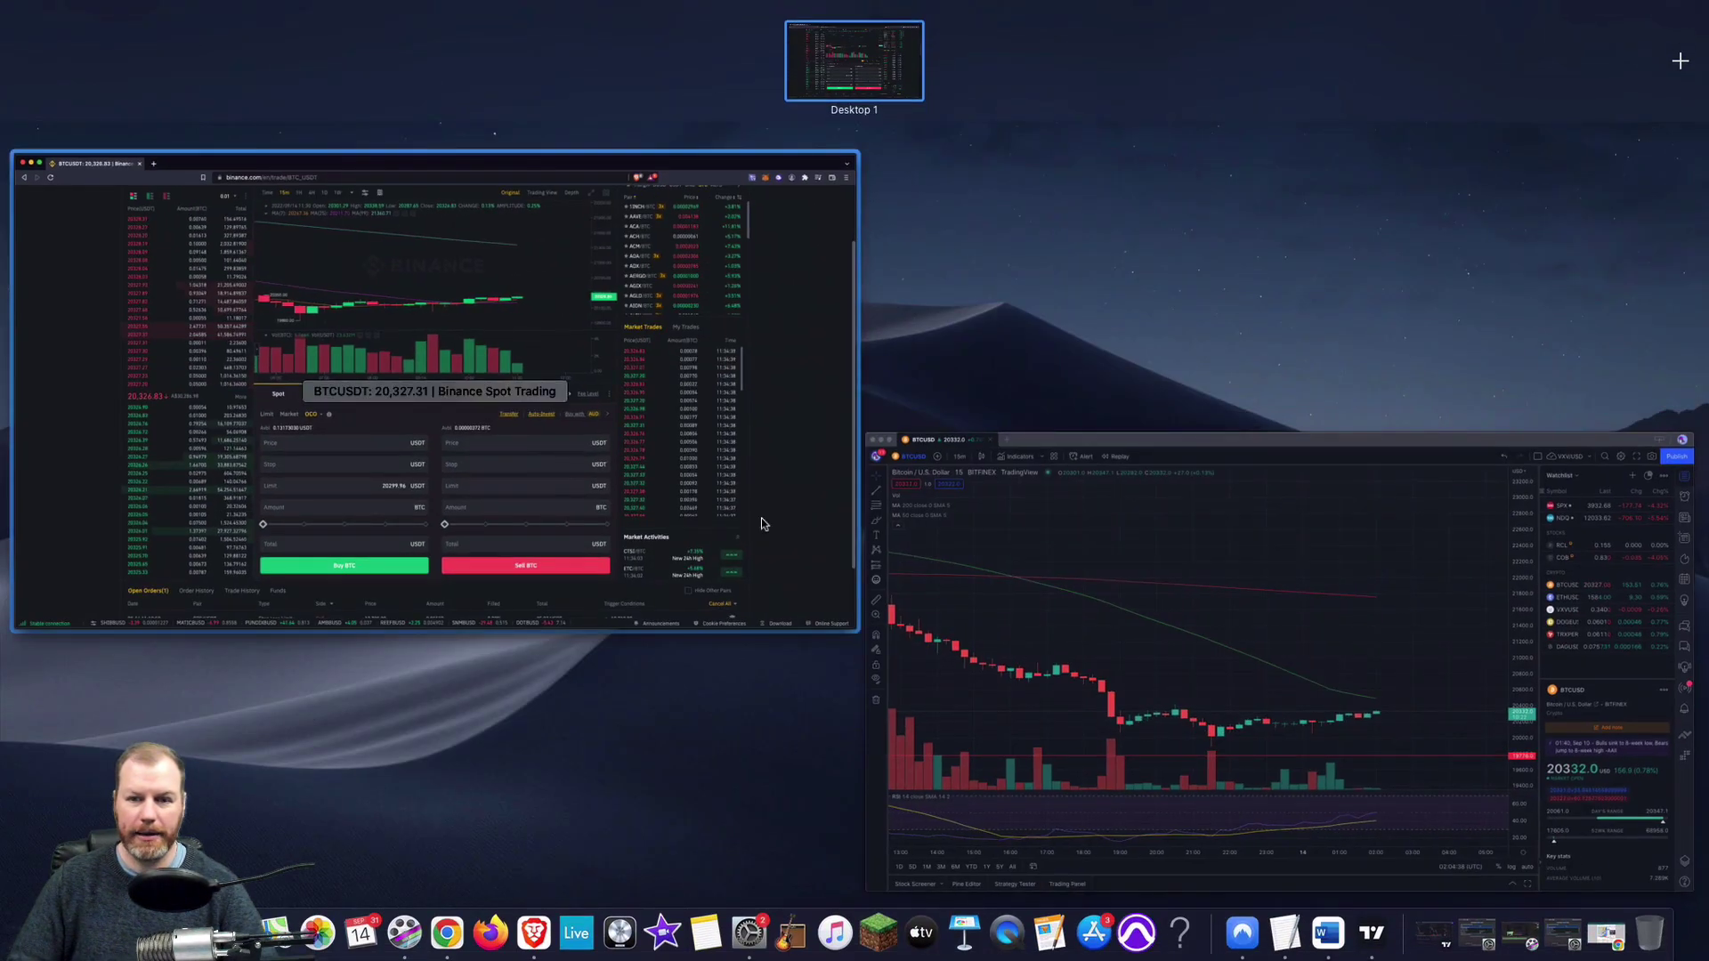
left_click(1145, 550)
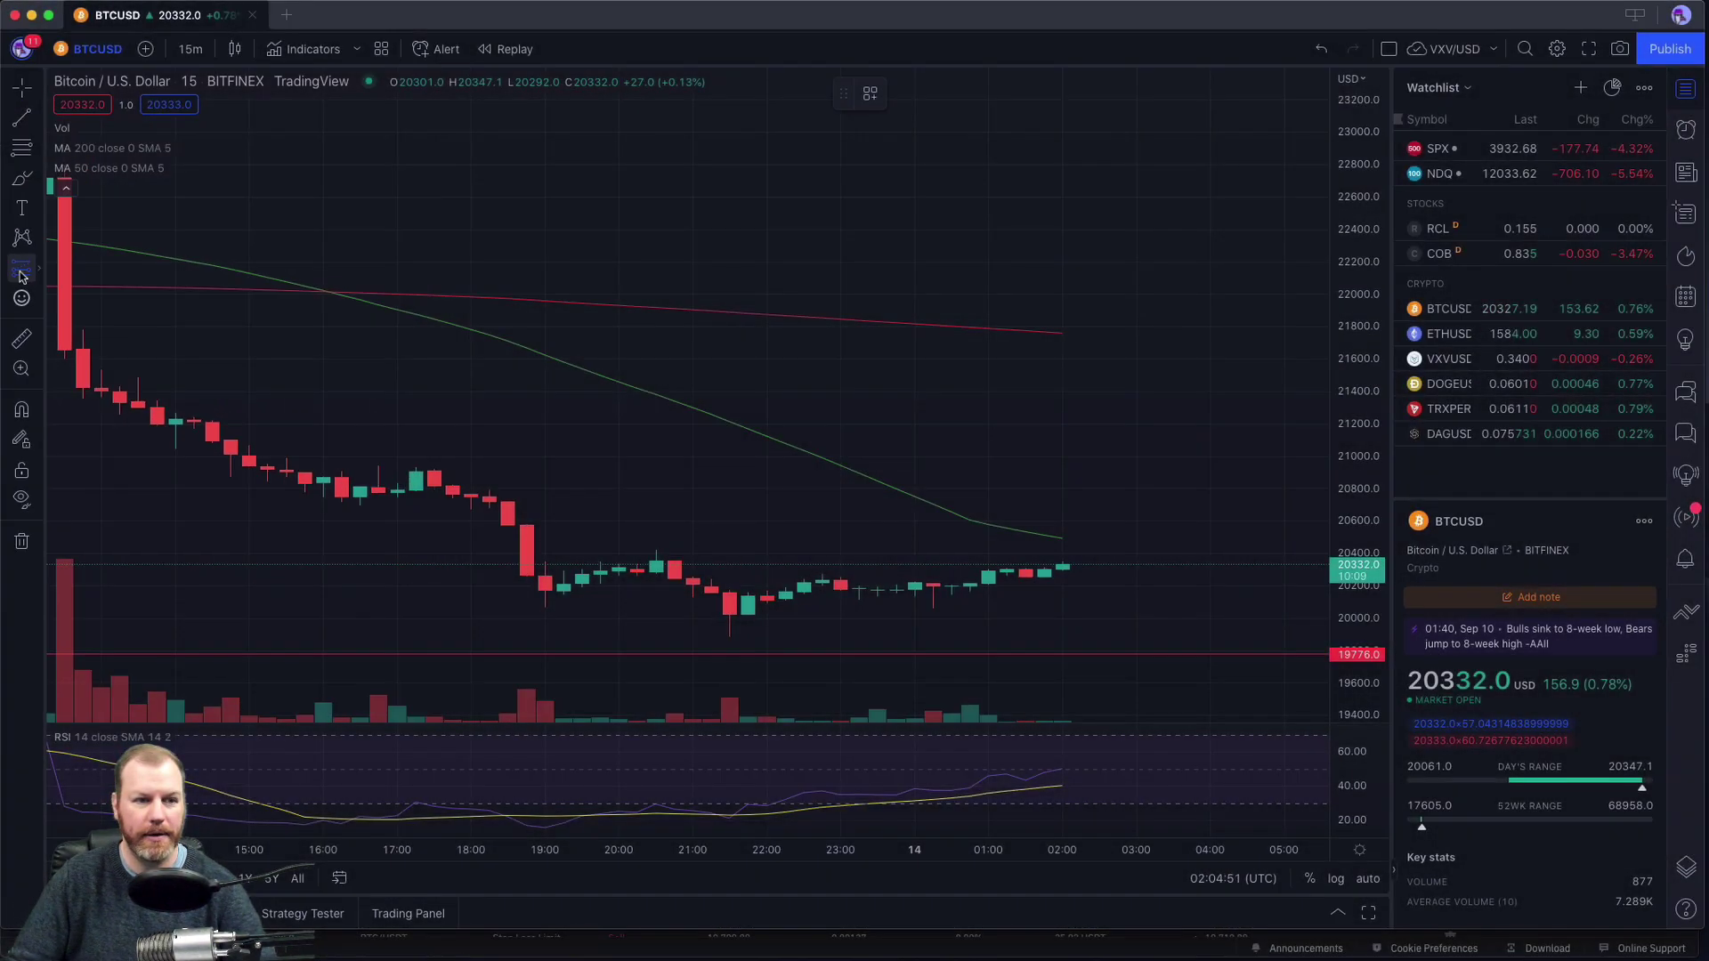
left_click(21, 267)
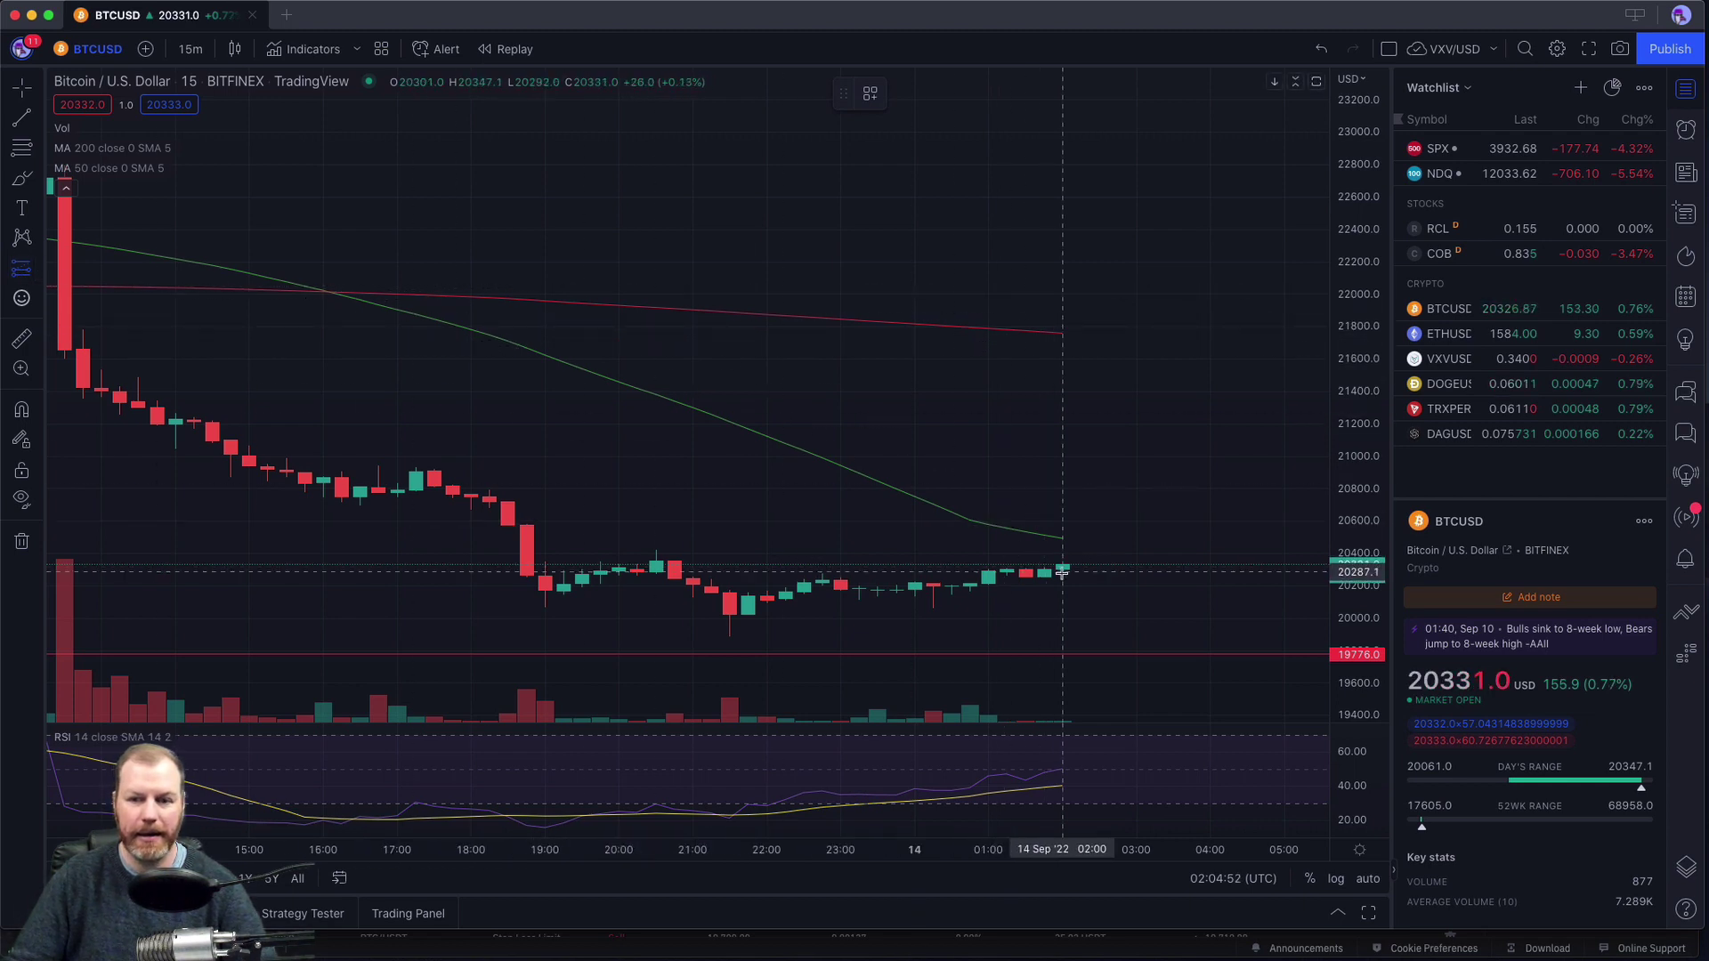
left_click(1066, 567)
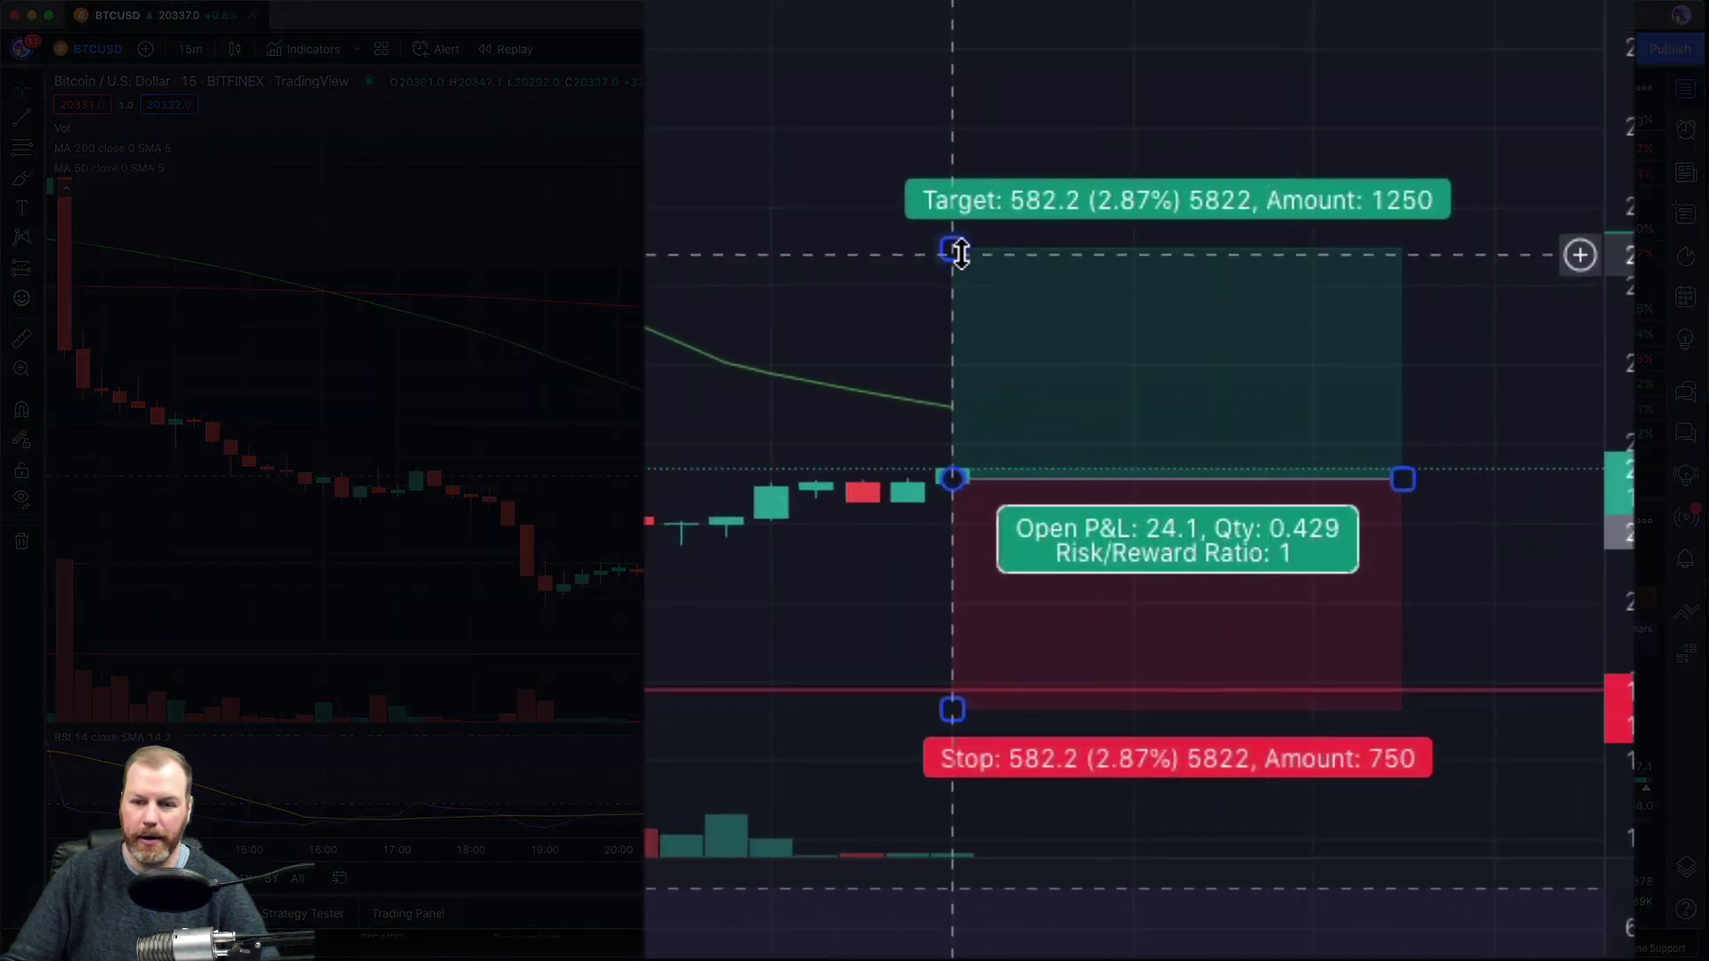
left_click_drag(953, 248, 963, 131)
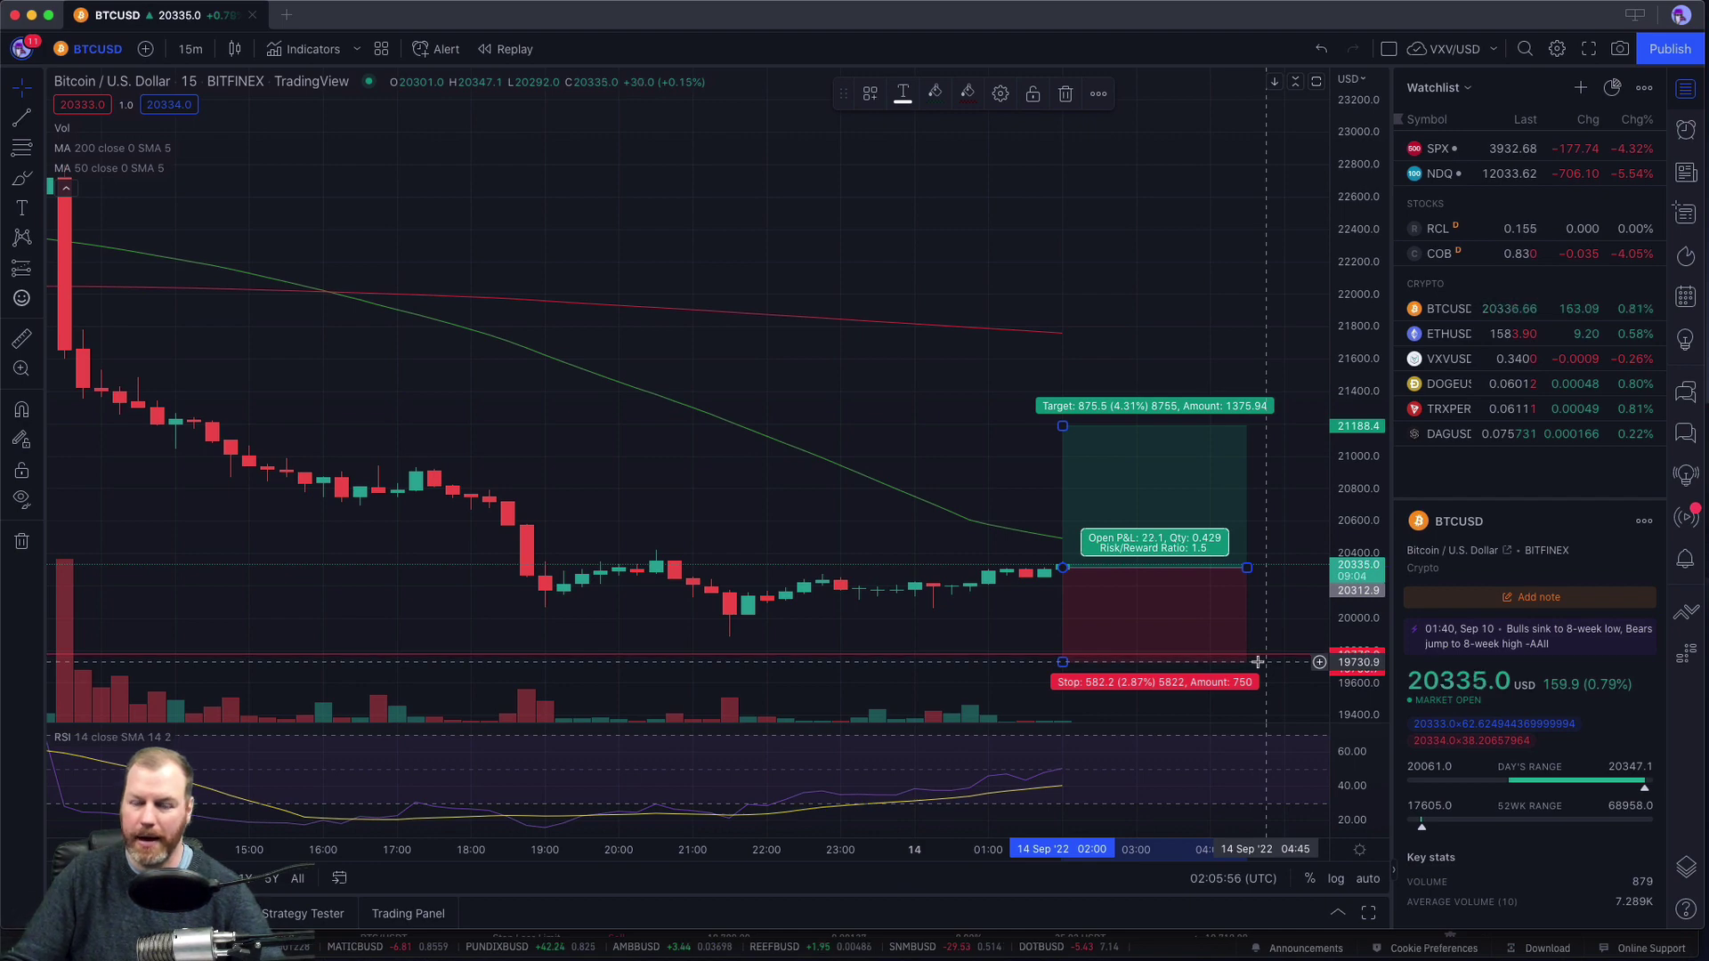
Back in Binance, switch the spot order form's order type to Stop-limit
left_click_drag(814, 16, 815, 215)
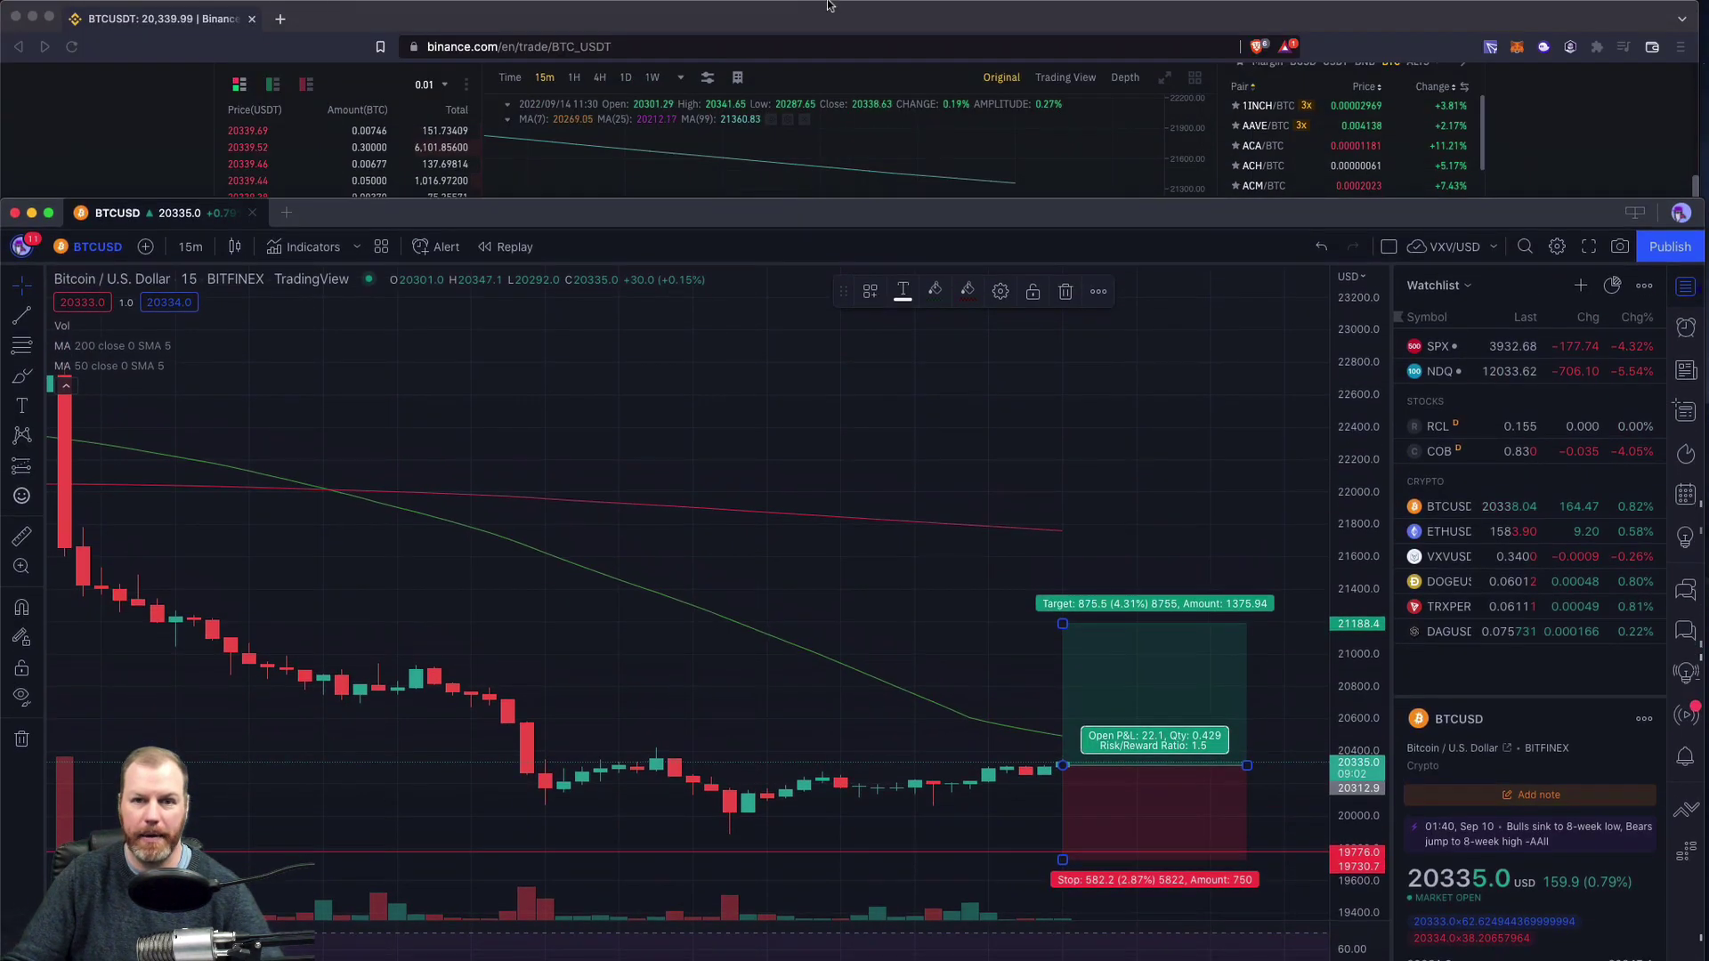
left_click(828, 10)
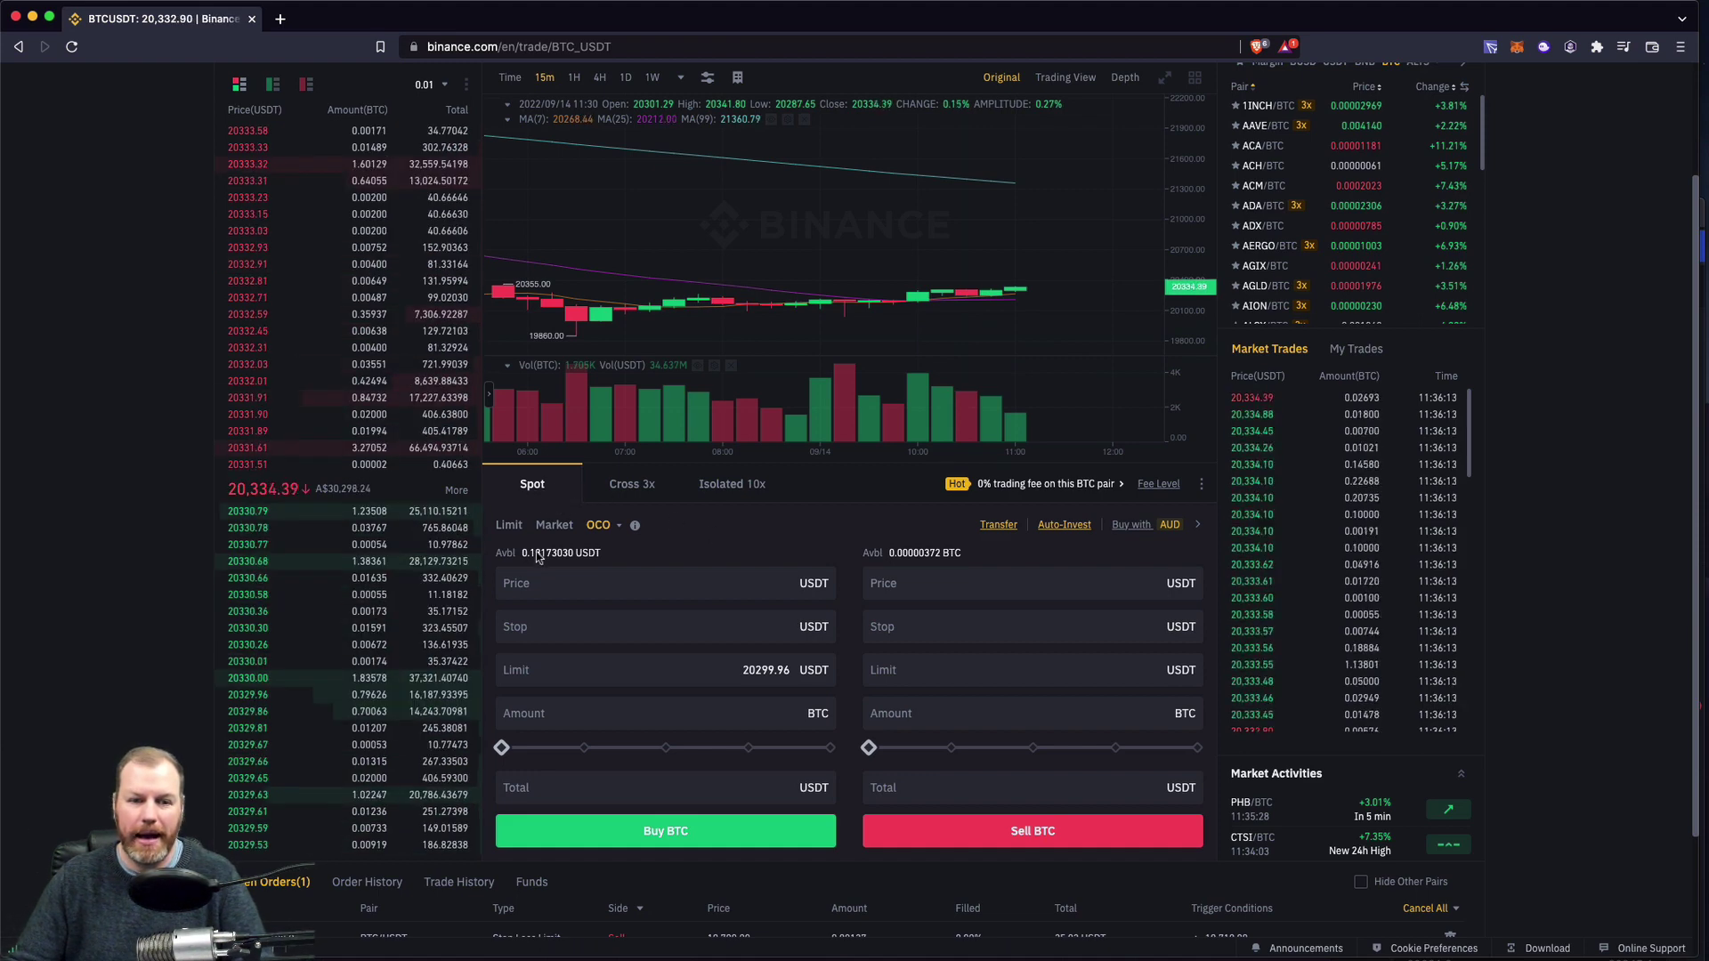
left_click(510, 525)
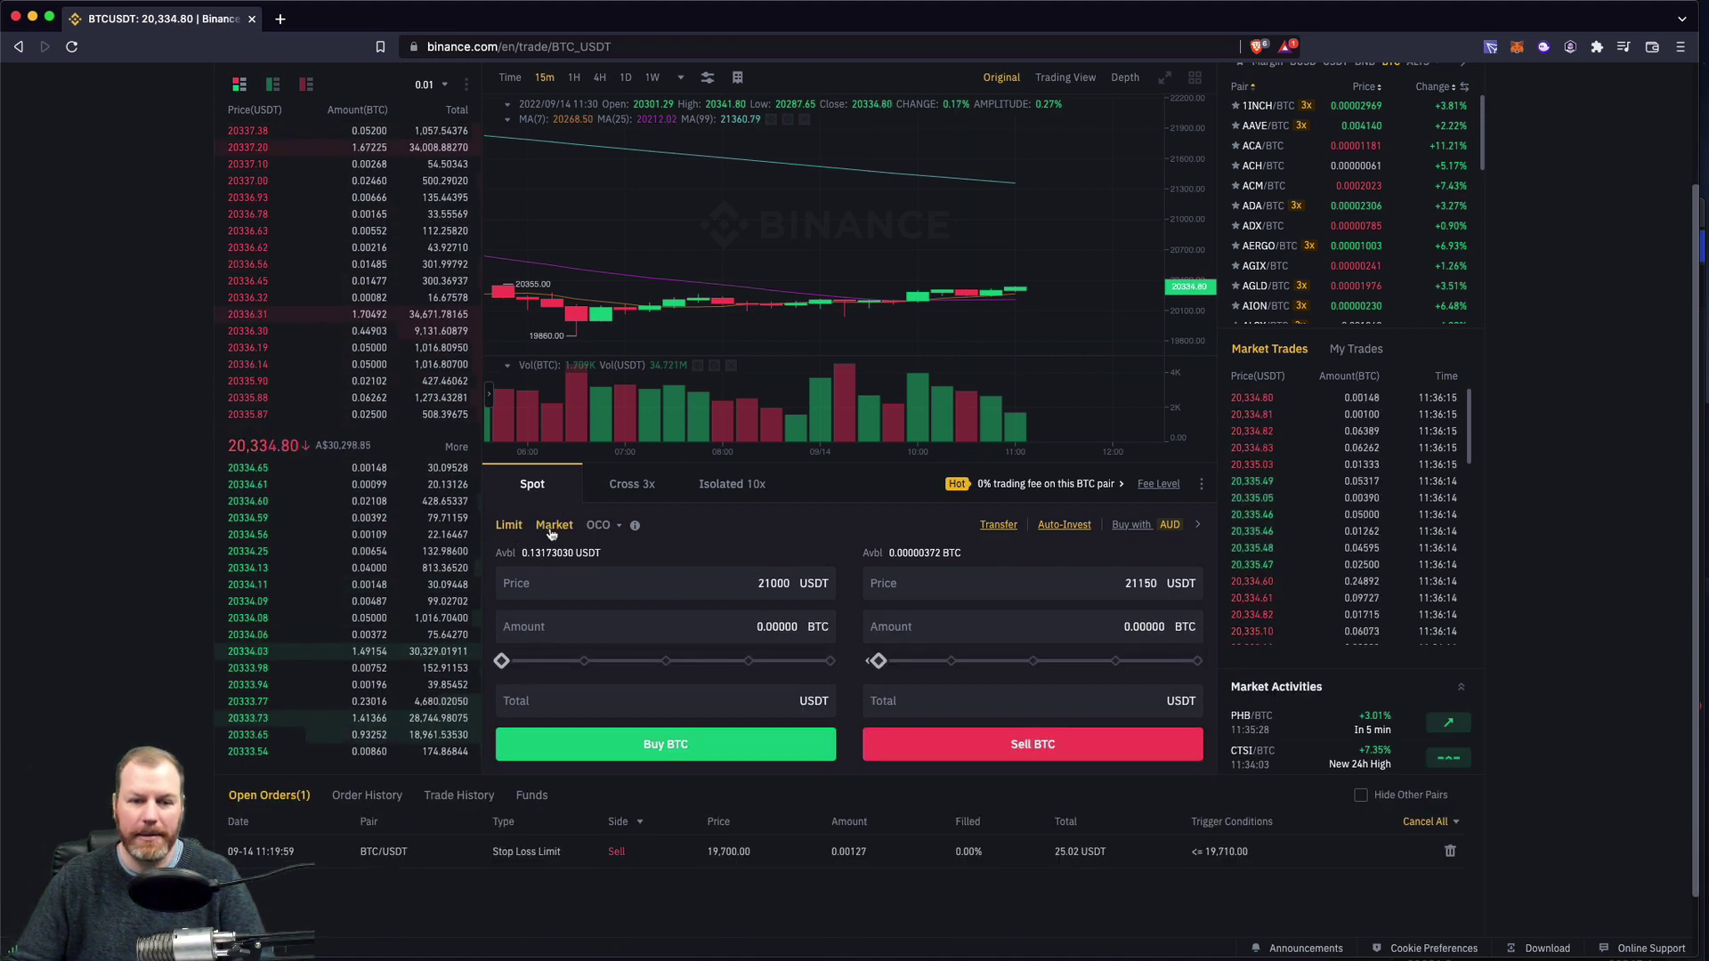
left_click(553, 526)
mouse_move(619, 526)
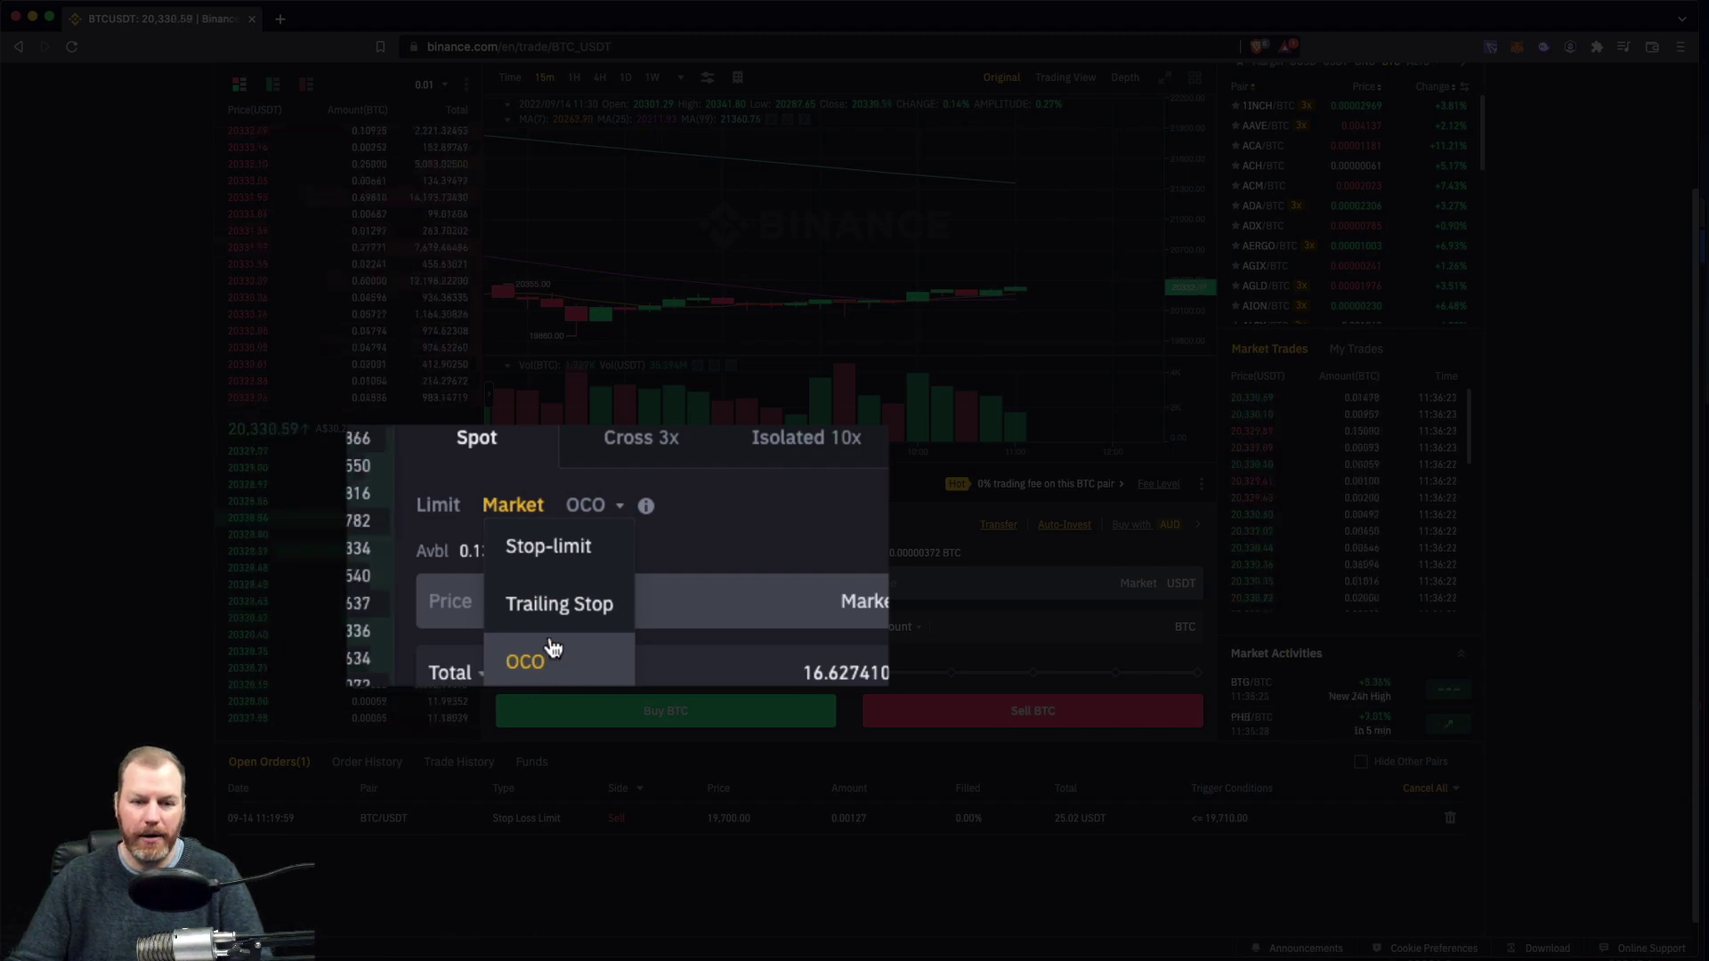
left_click(560, 550)
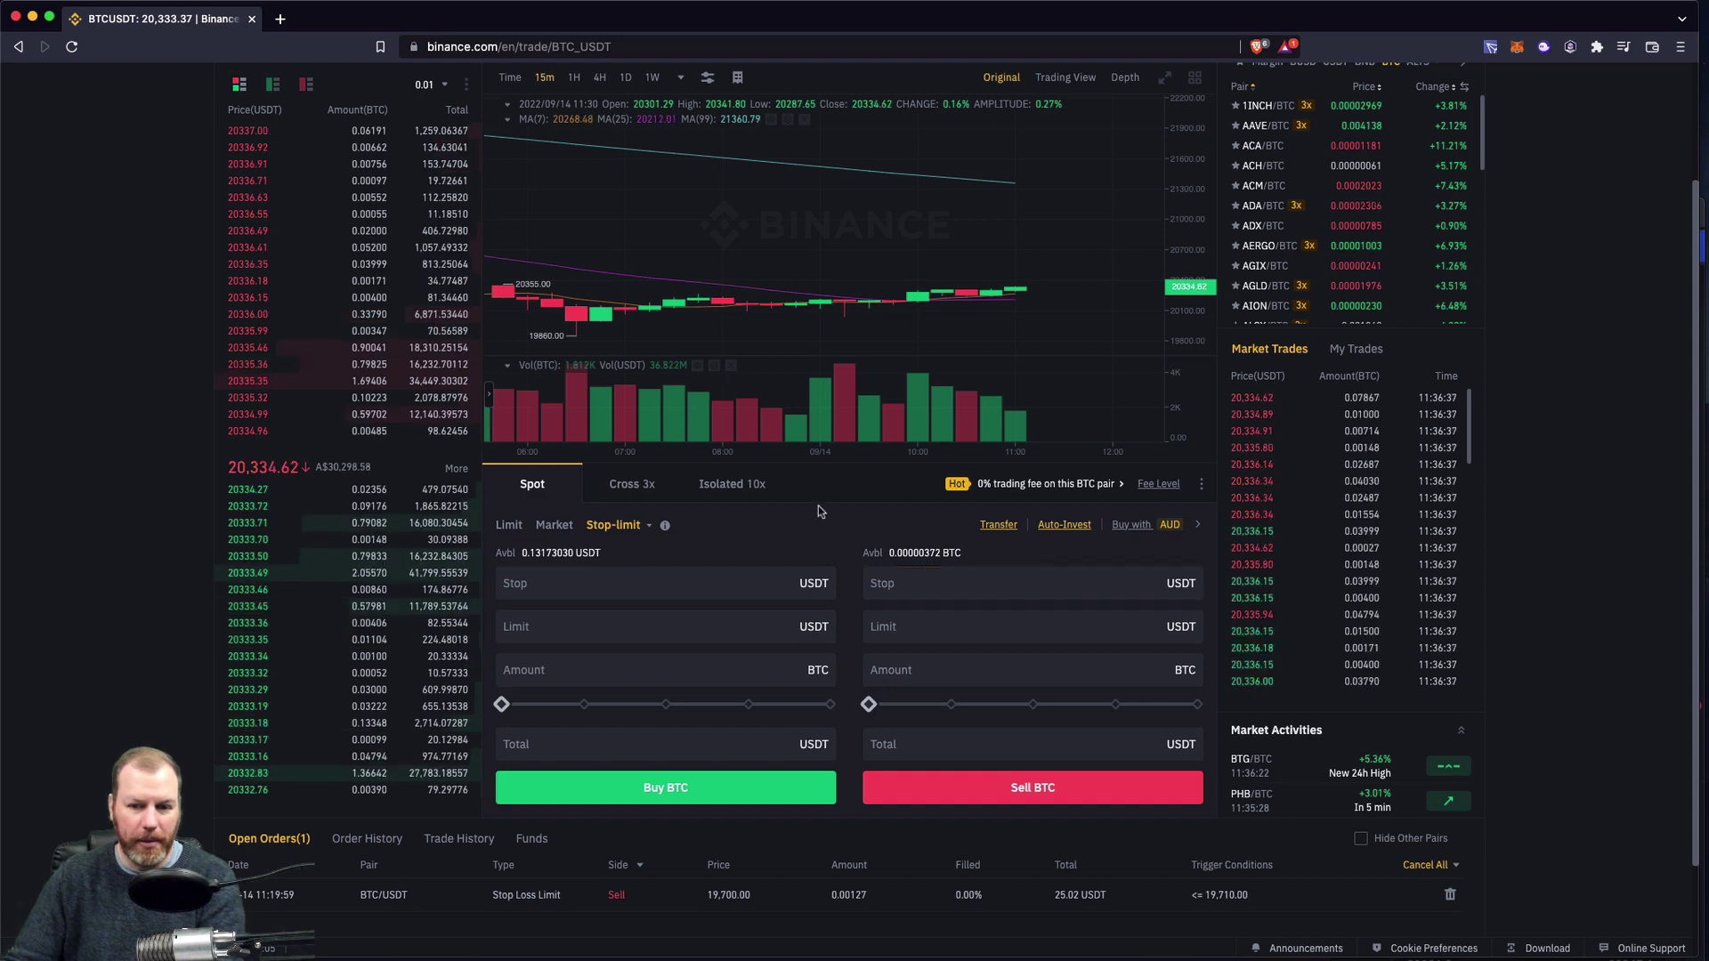
Enter Stop 19710 and Limit 19700 USDT in the sell-side stop-limit form
left_click(911, 583)
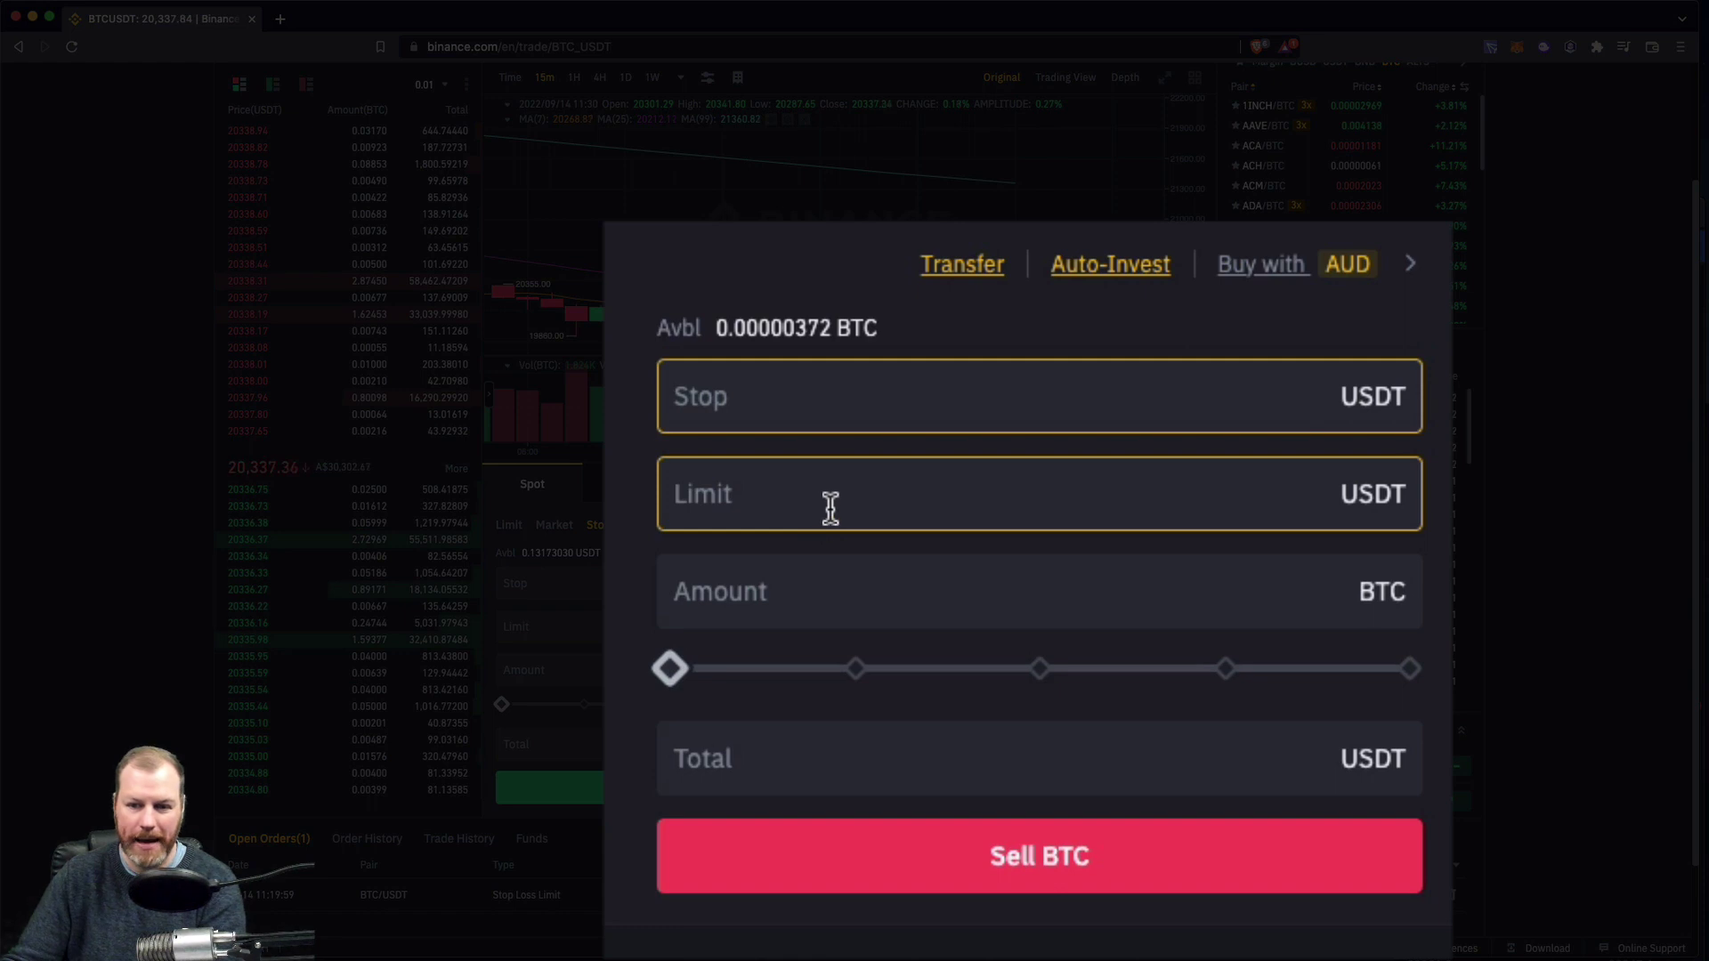
left_click(938, 629)
left_click(971, 594)
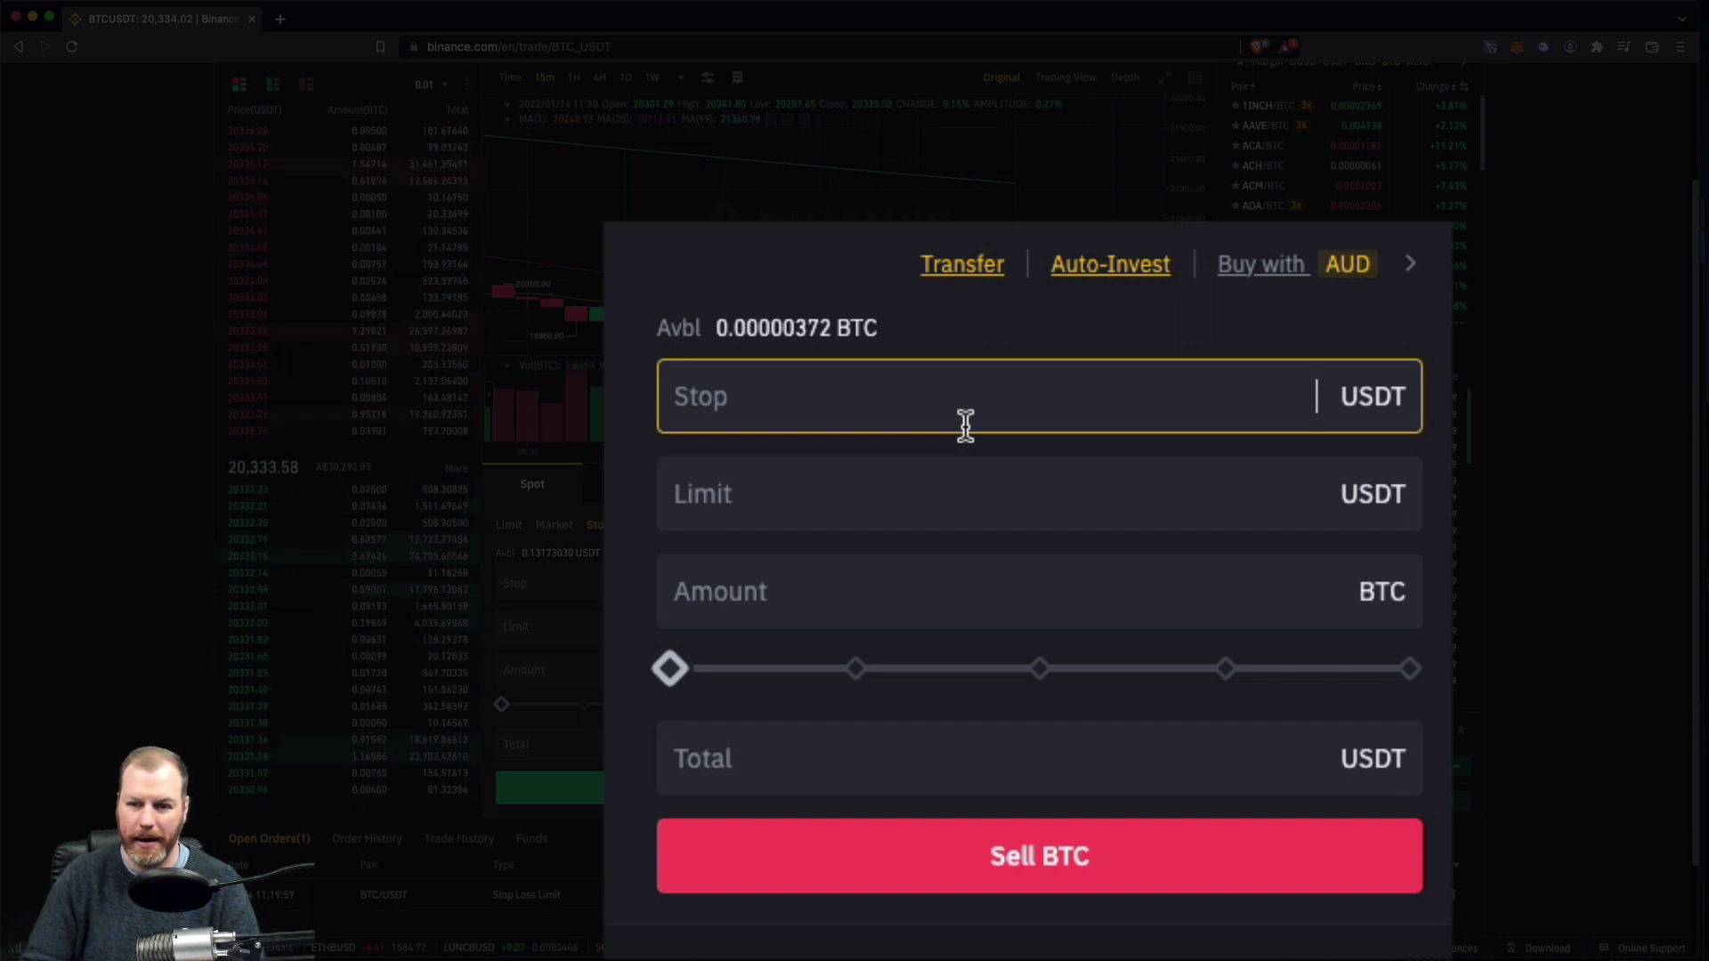
type("19")
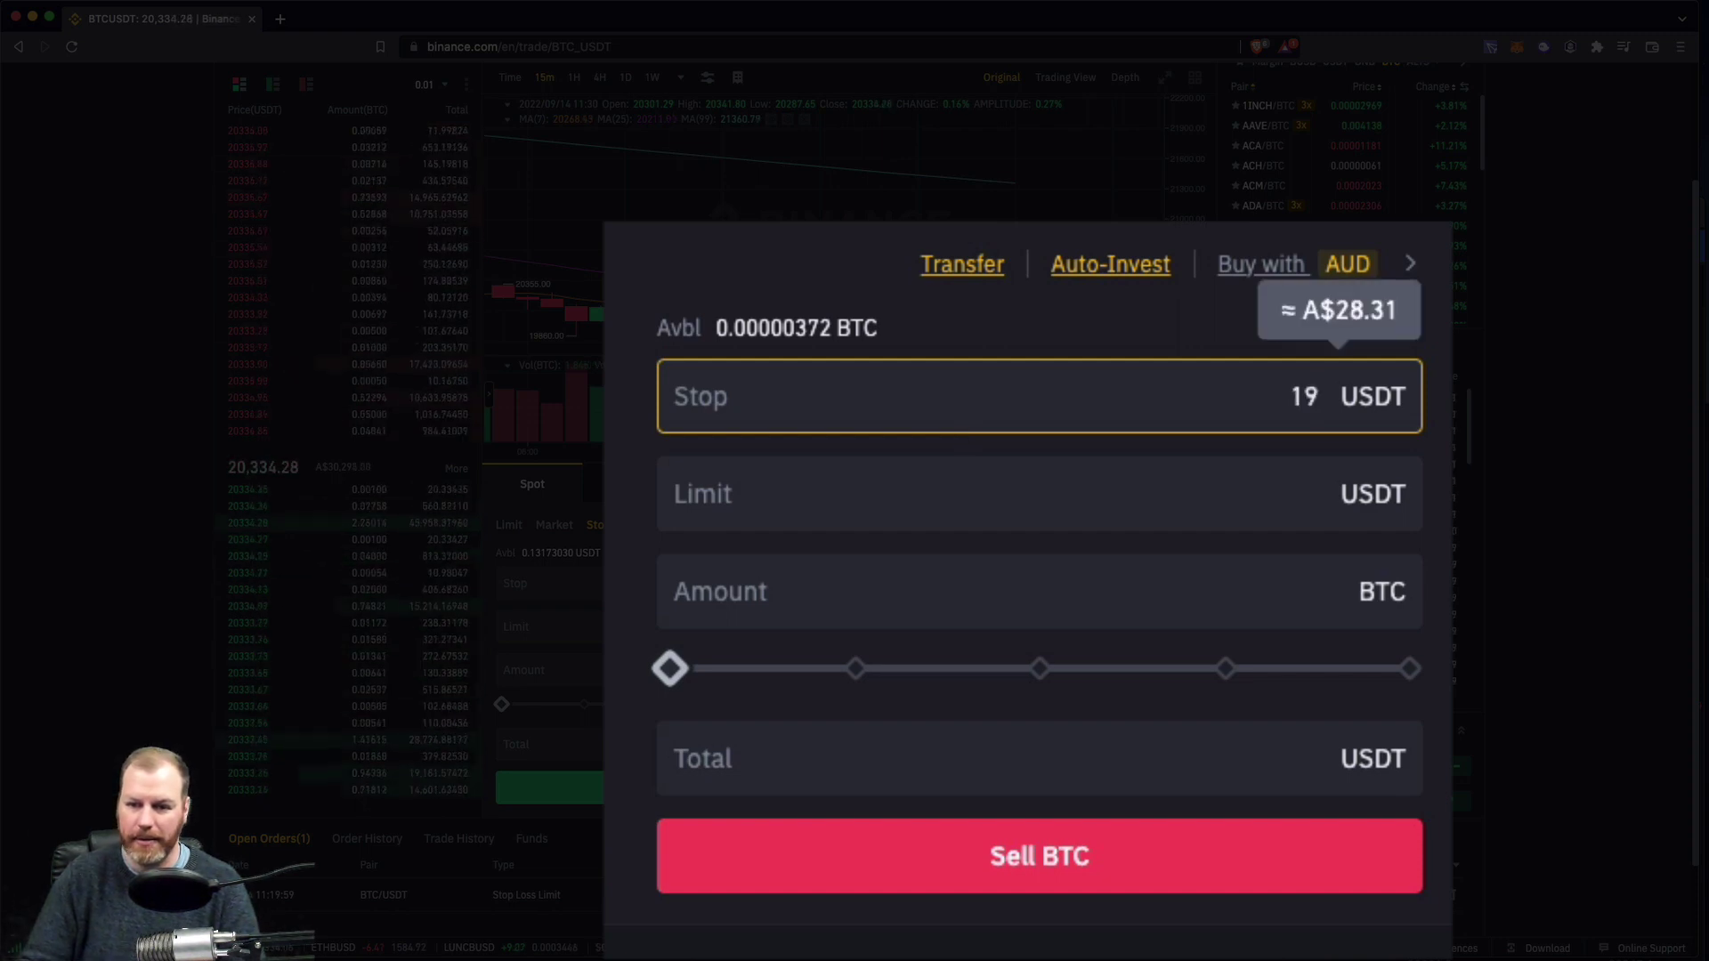
type("700")
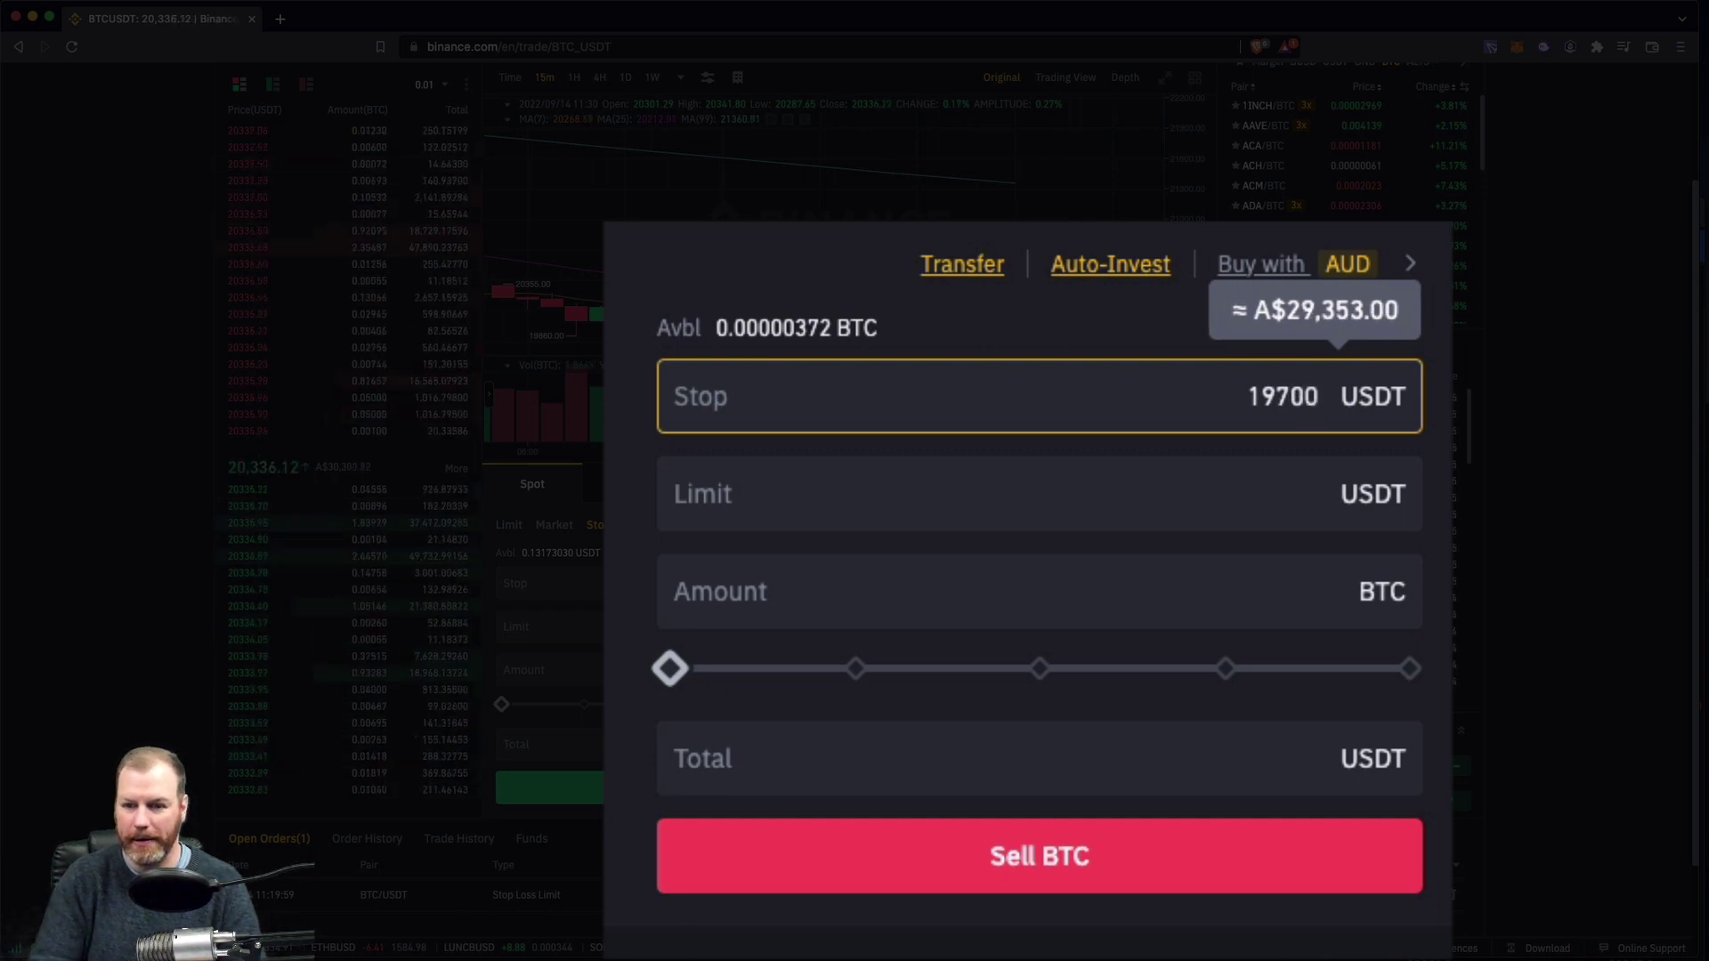
key("Left")
key("BackSpace")
type("1")
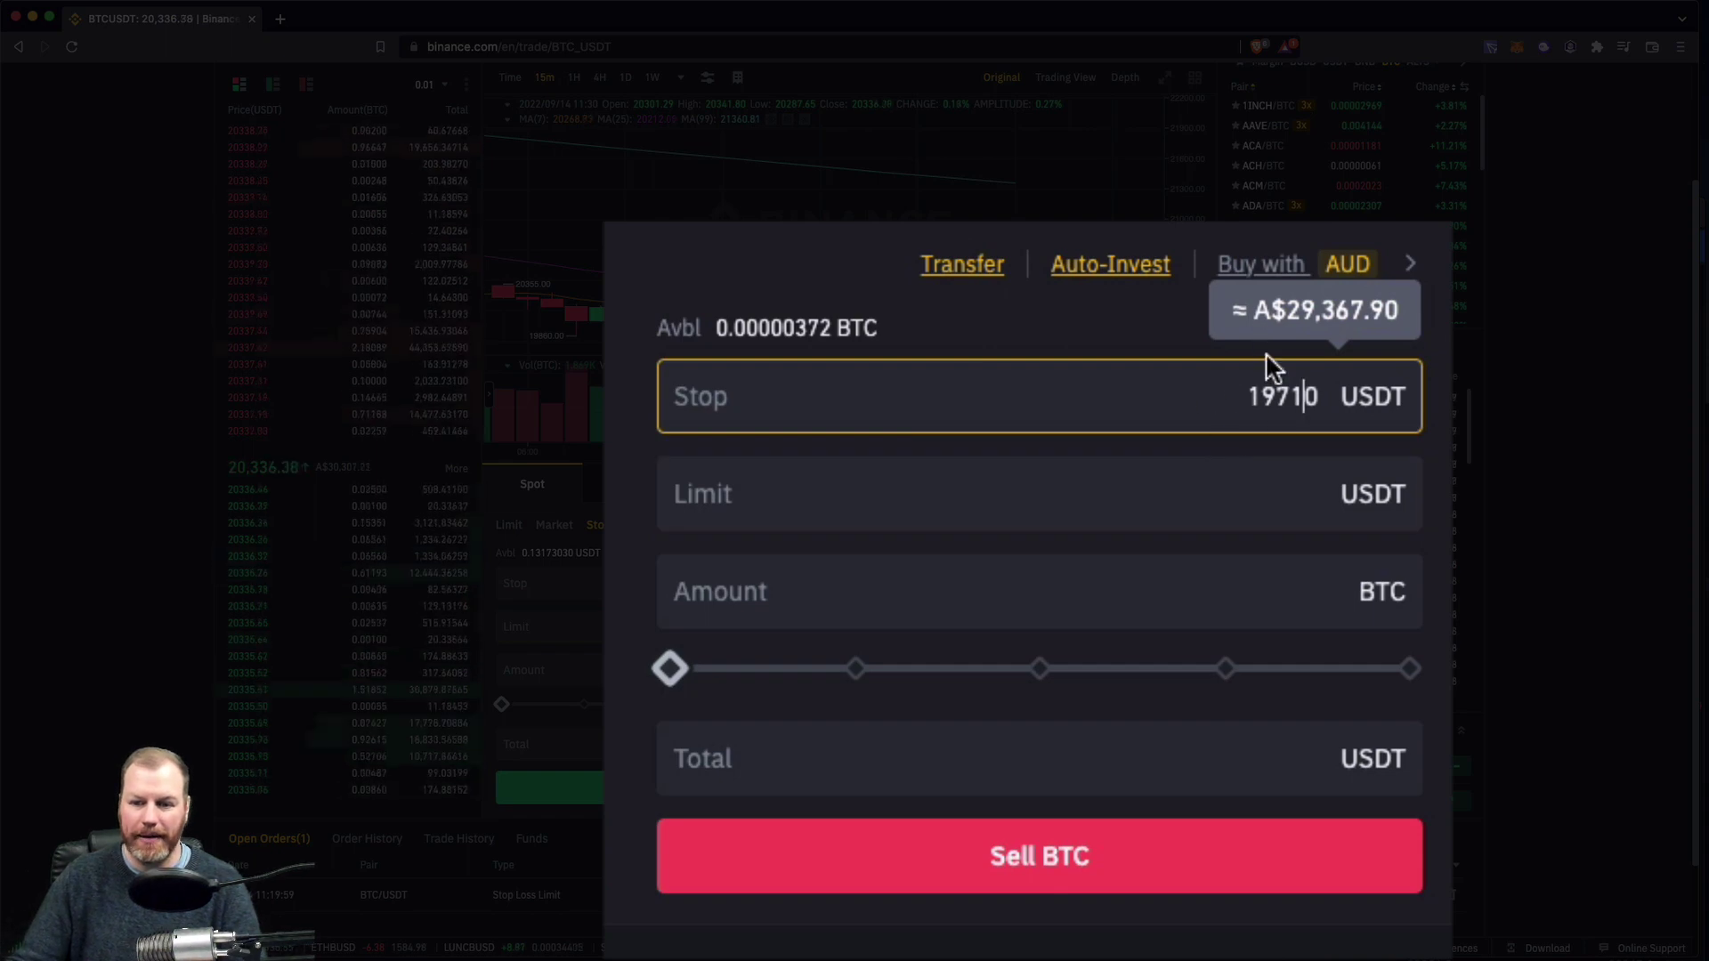
left_click_drag(1209, 396, 1326, 396)
left_click(1010, 407)
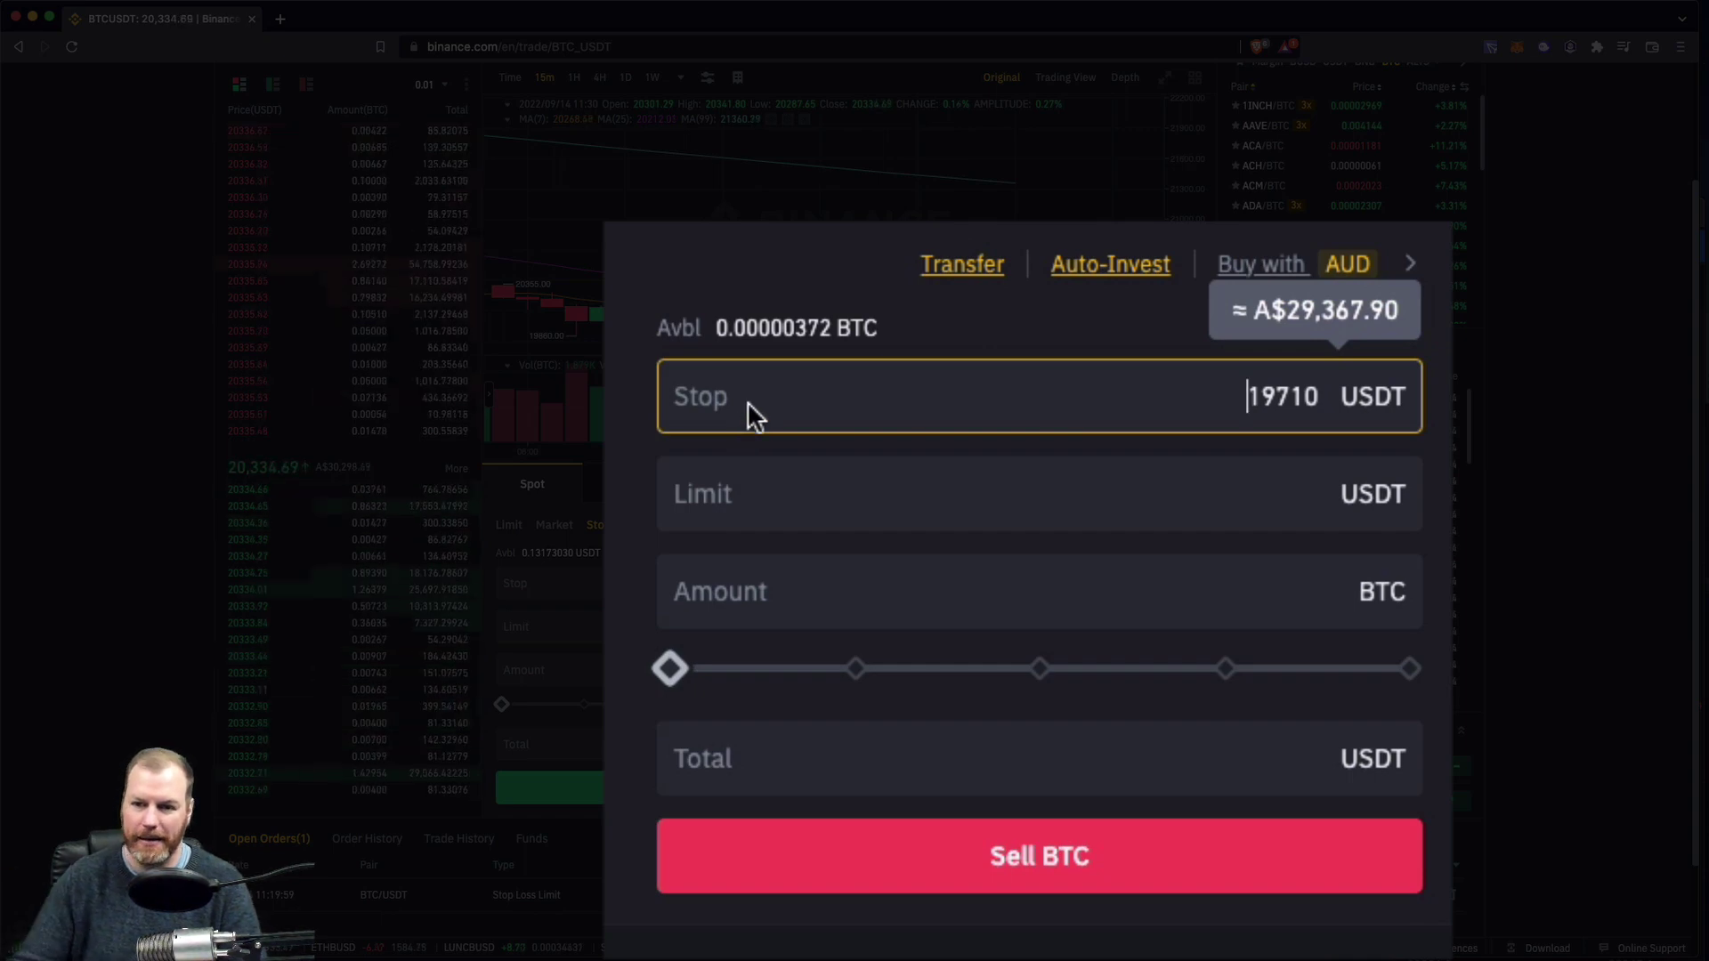
left_click(1103, 507)
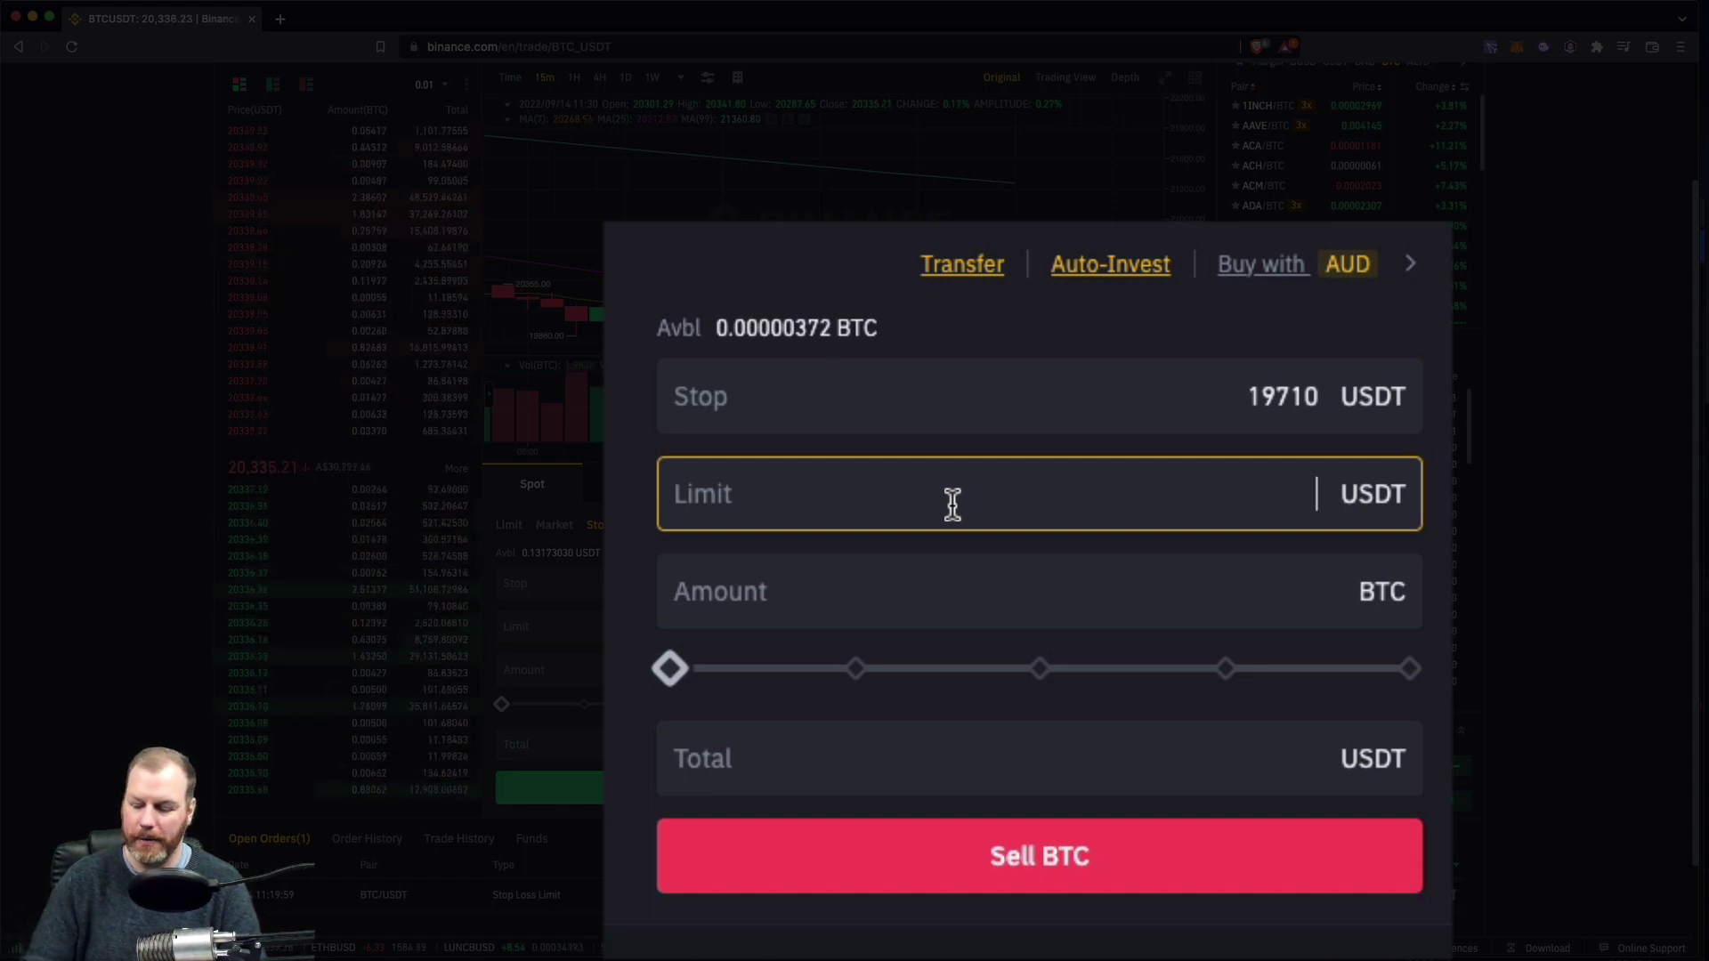
type("19700")
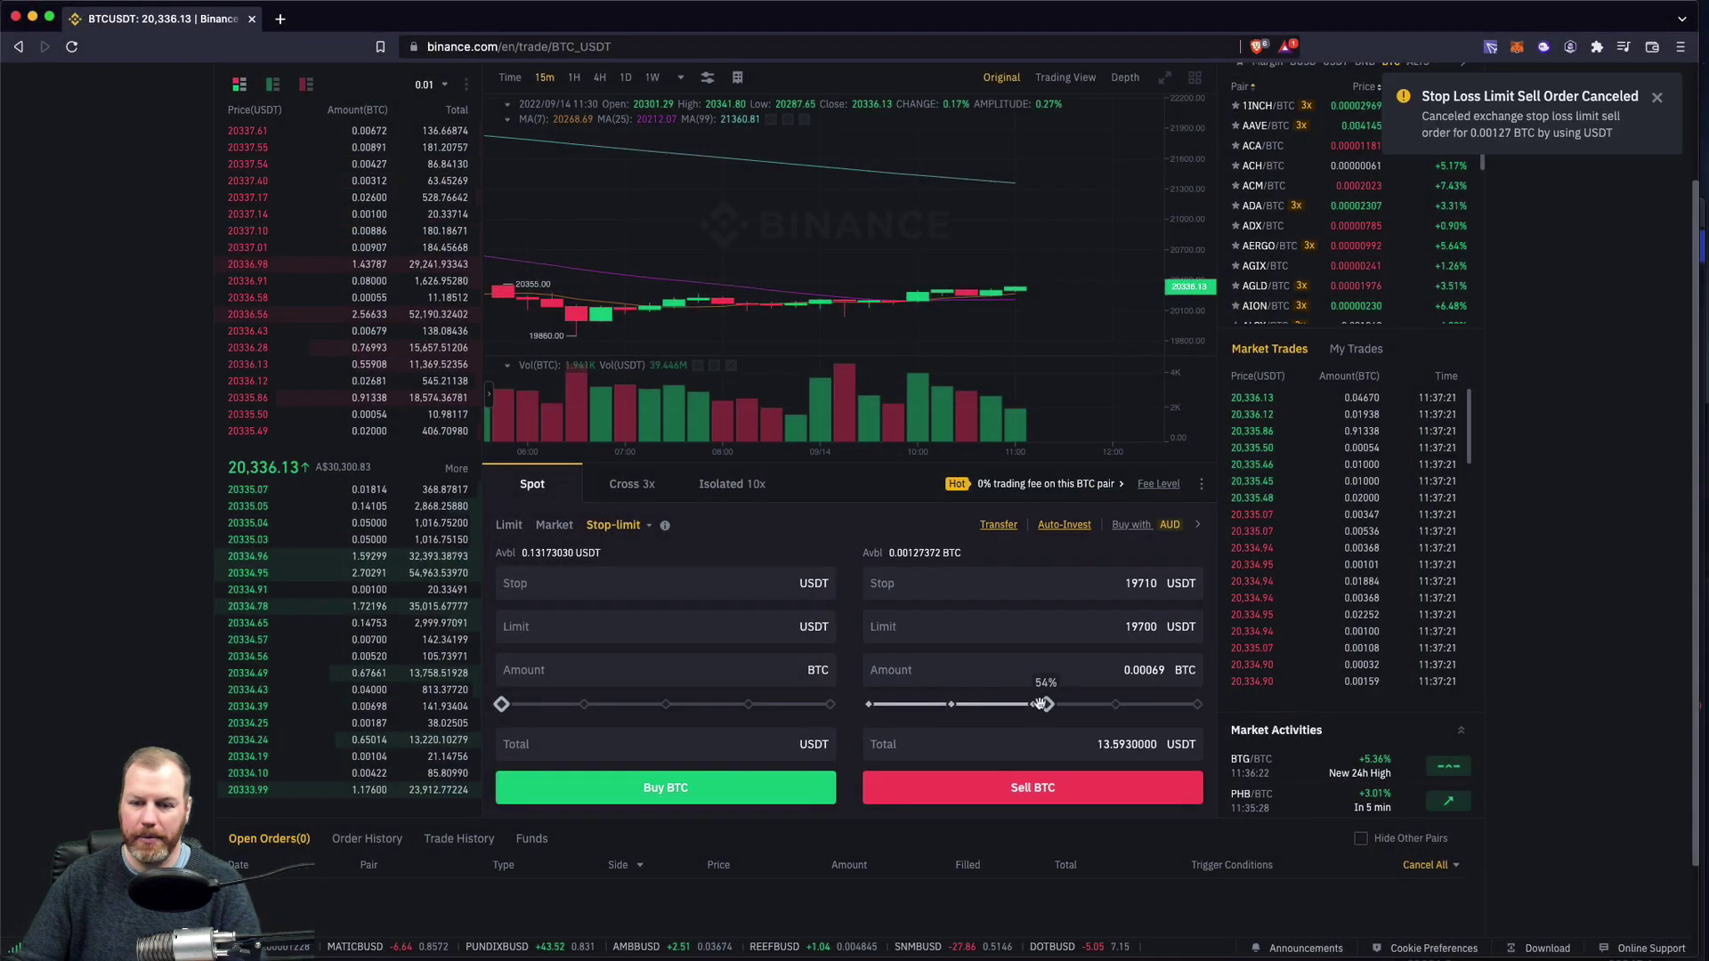
Set the sell amount to 100% (0.00127 BTC), verify stop 19710 and limit 19700, and submit the sell
left_click_drag(1041, 705, 1198, 705)
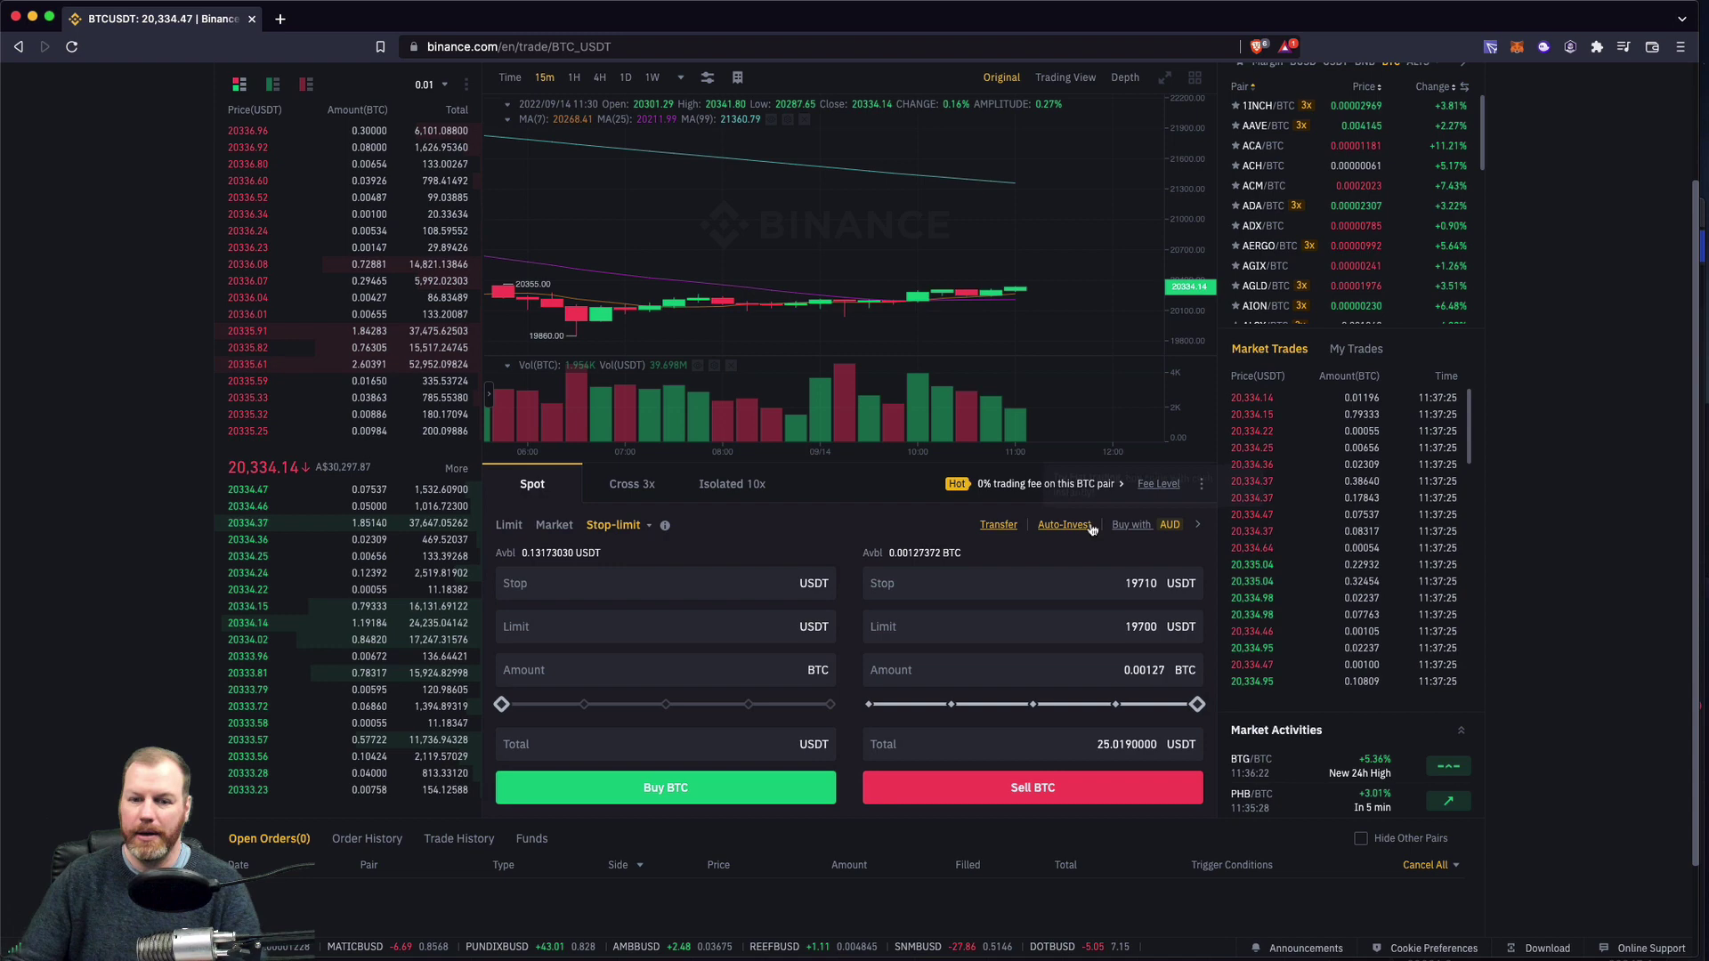
left_click(1132, 584)
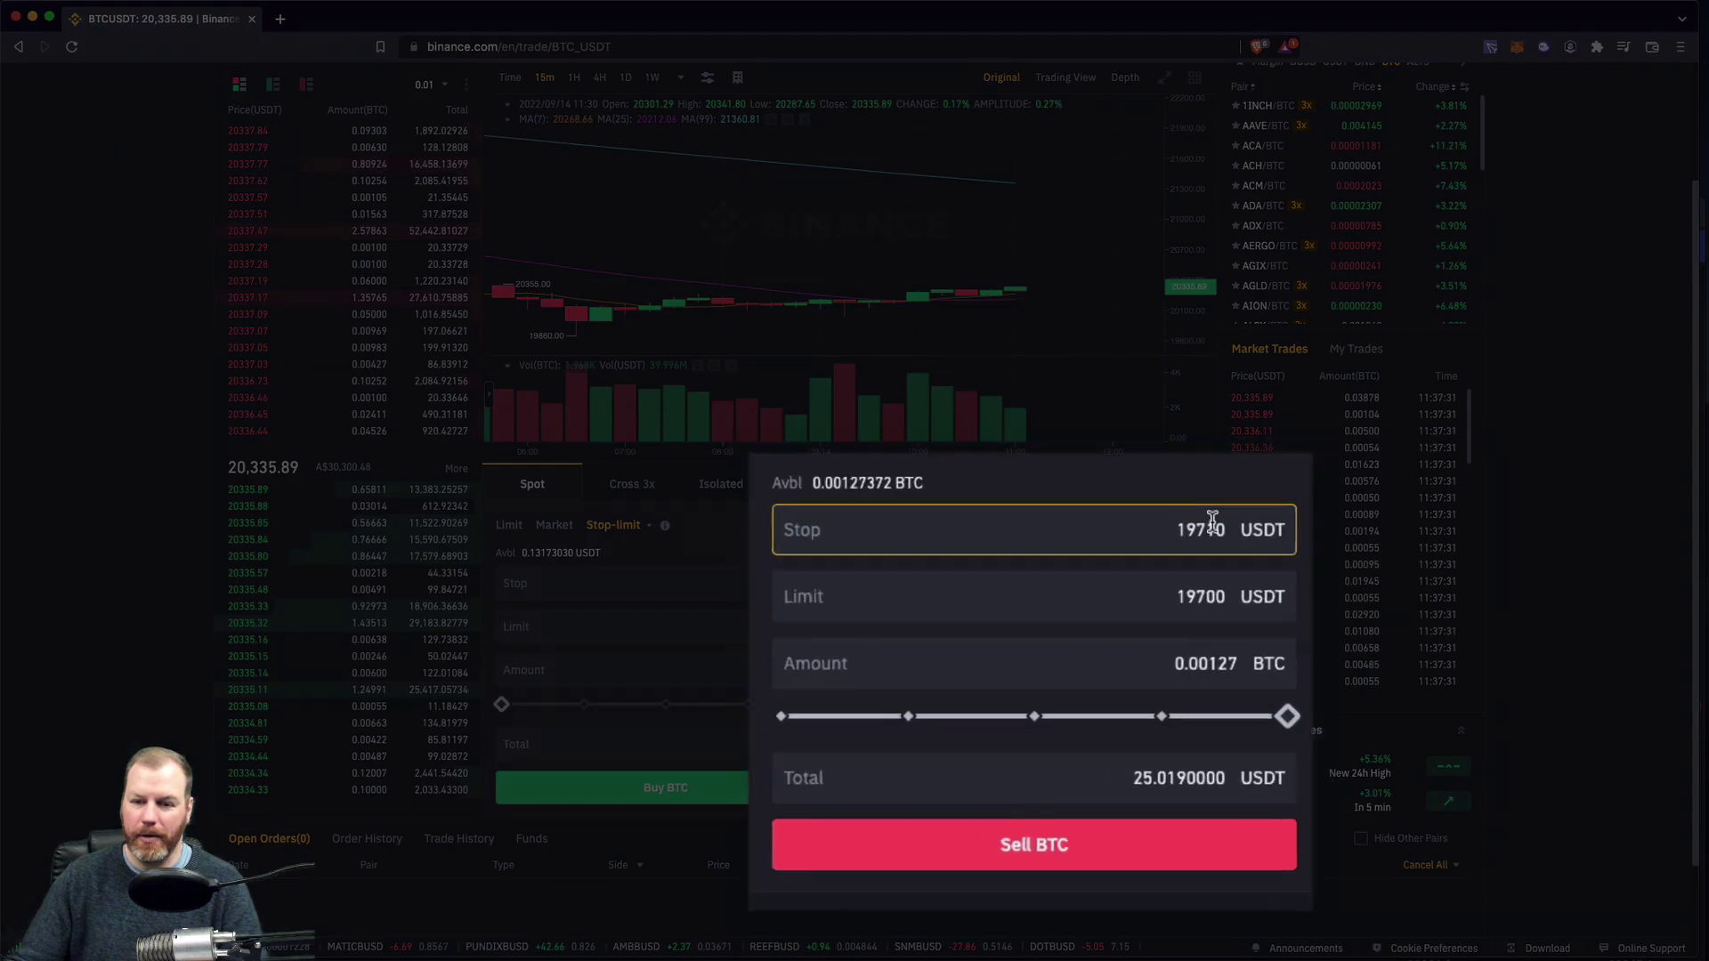
left_click(1144, 570)
left_click(1223, 595)
key("BackSpace")
type("1")
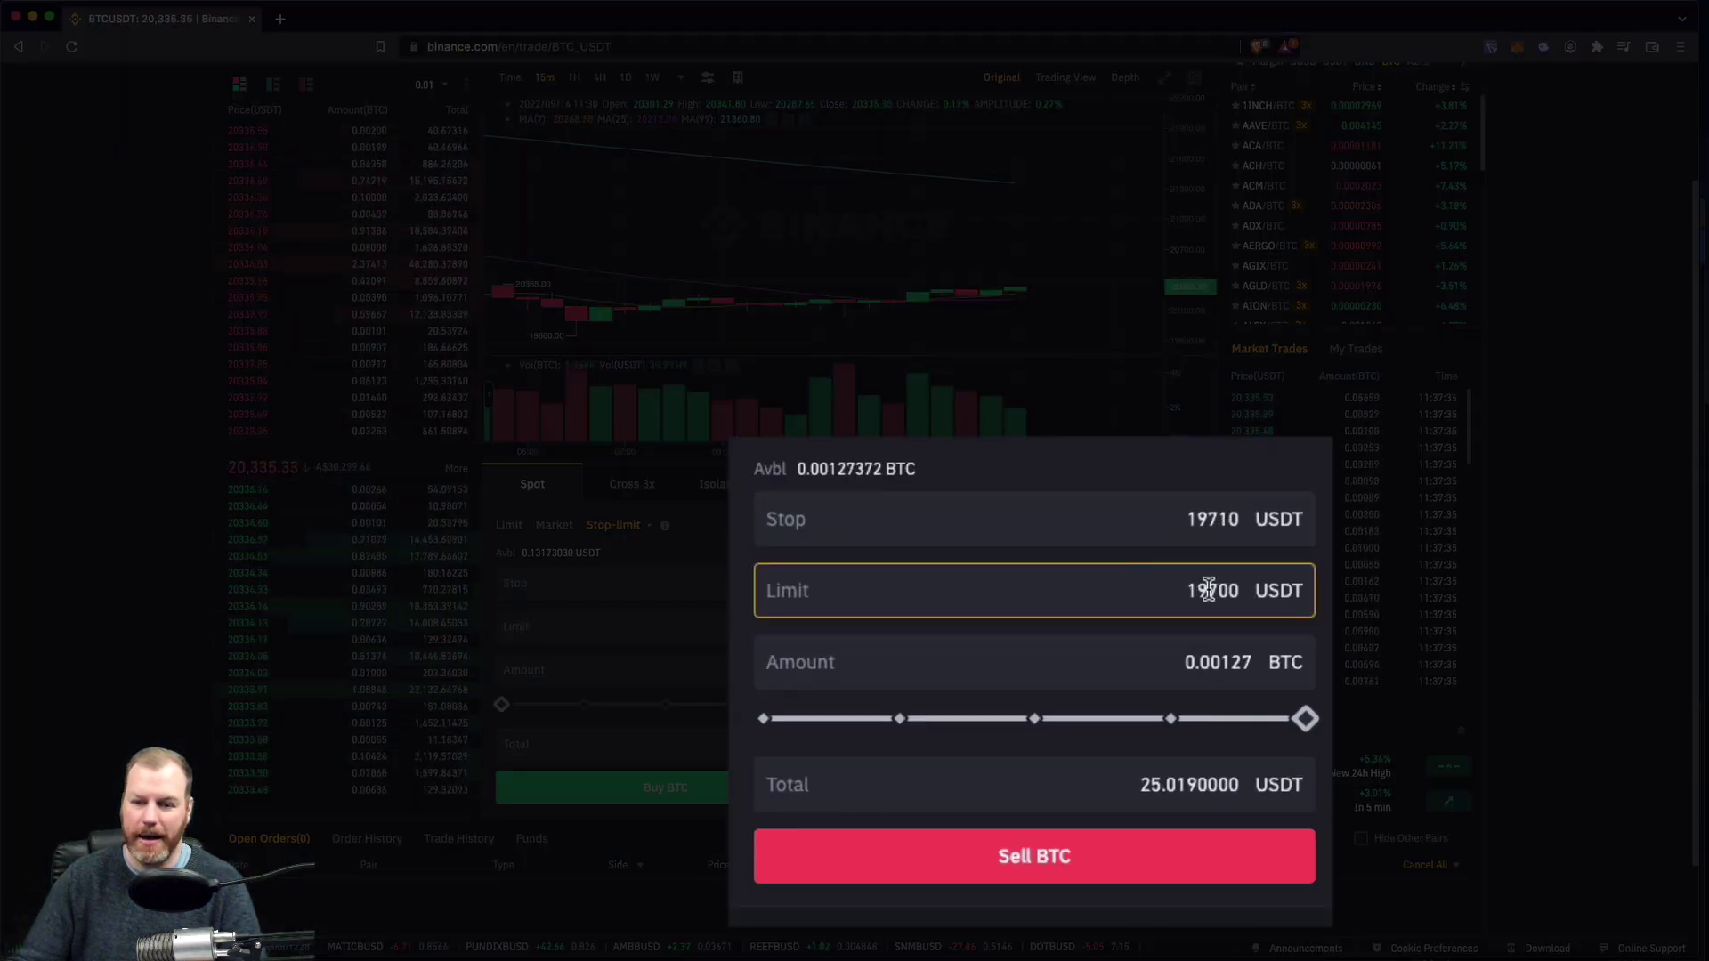
left_click(1235, 654)
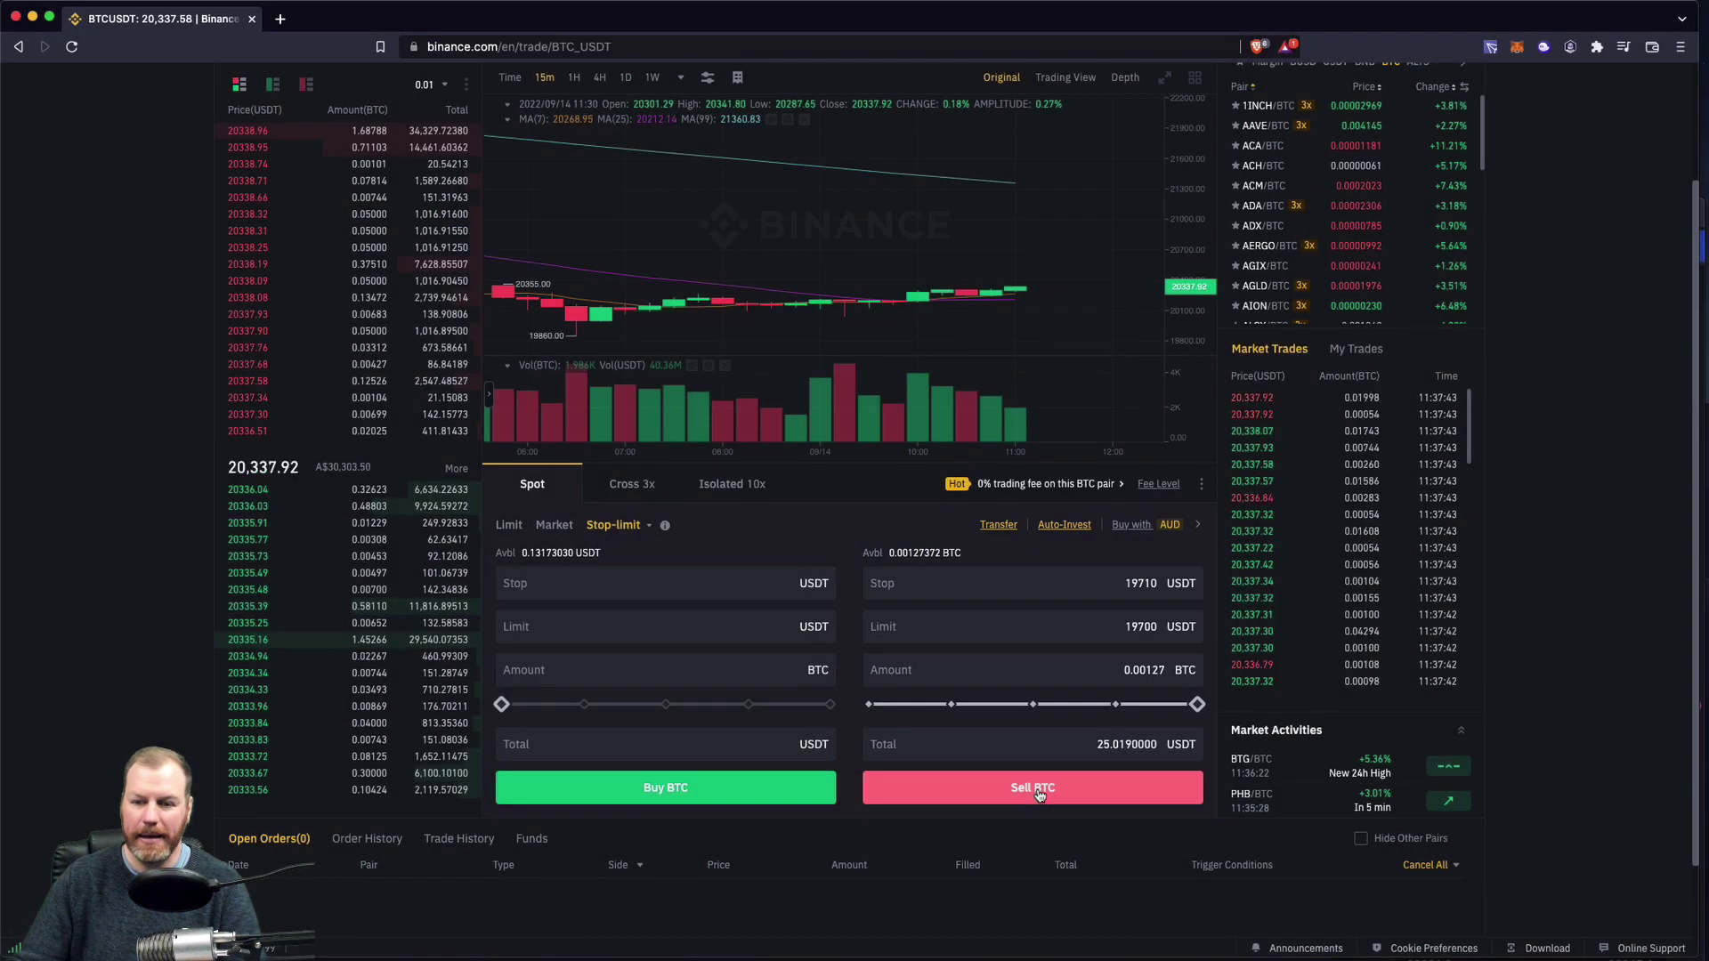
left_click(1035, 790)
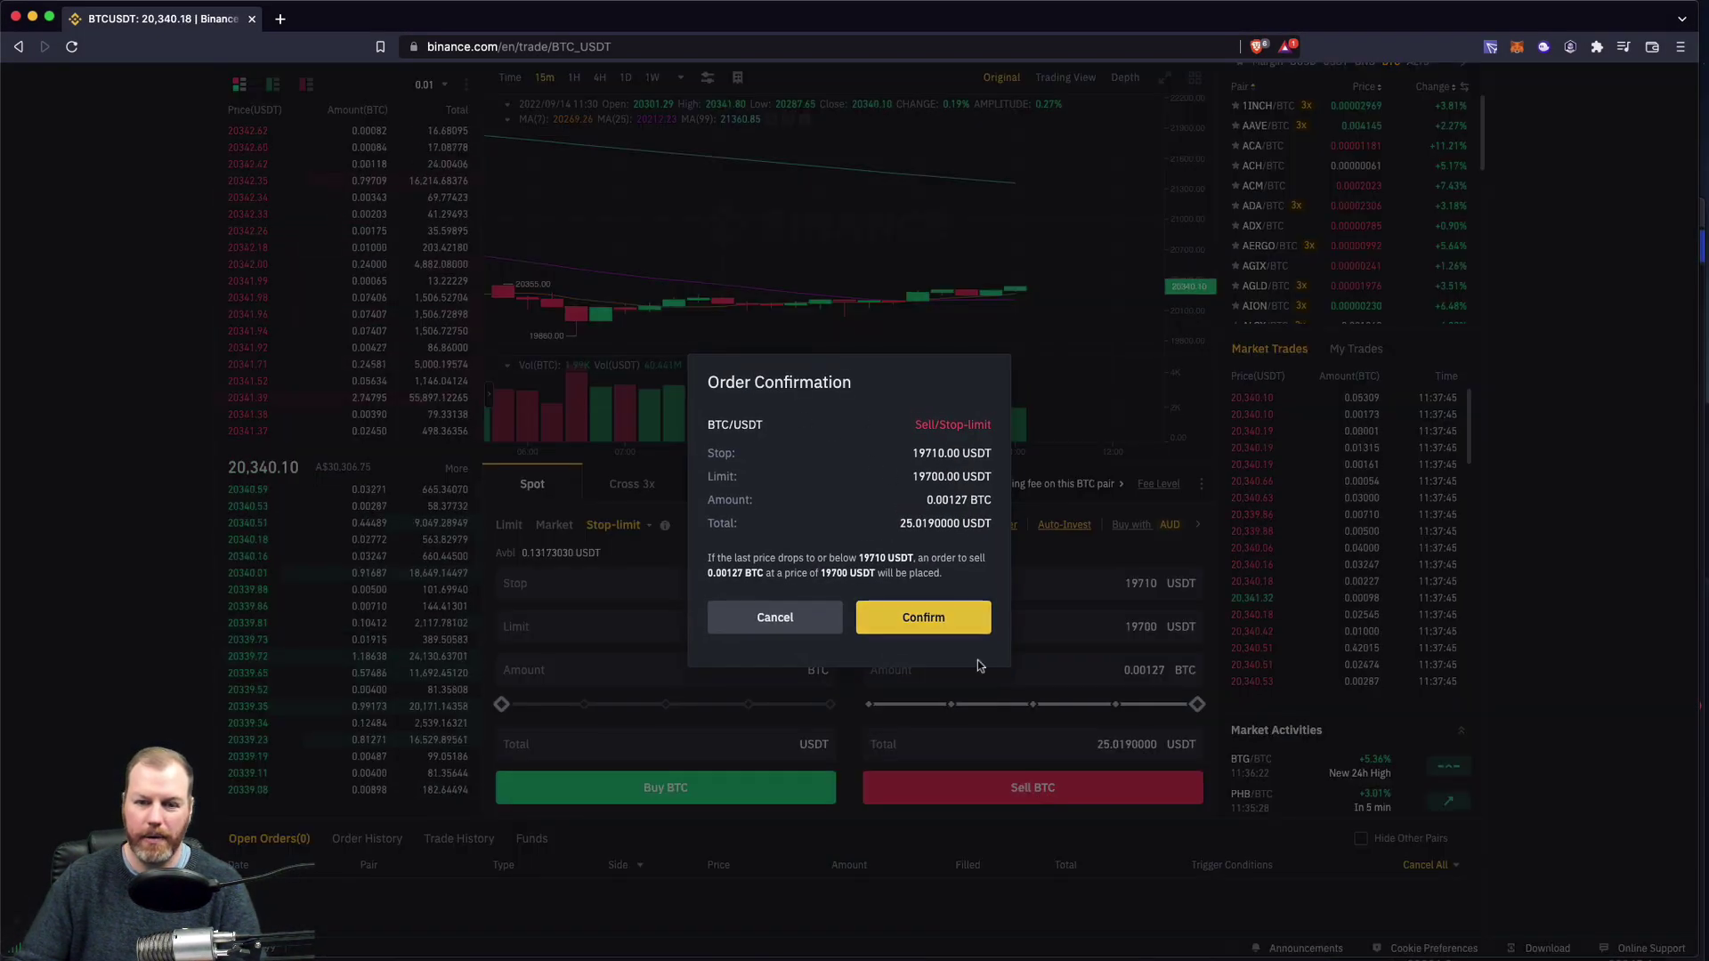
Confirm the 0.00127 BTC stop-limit sell and check it in Open Orders
left_click(966, 616)
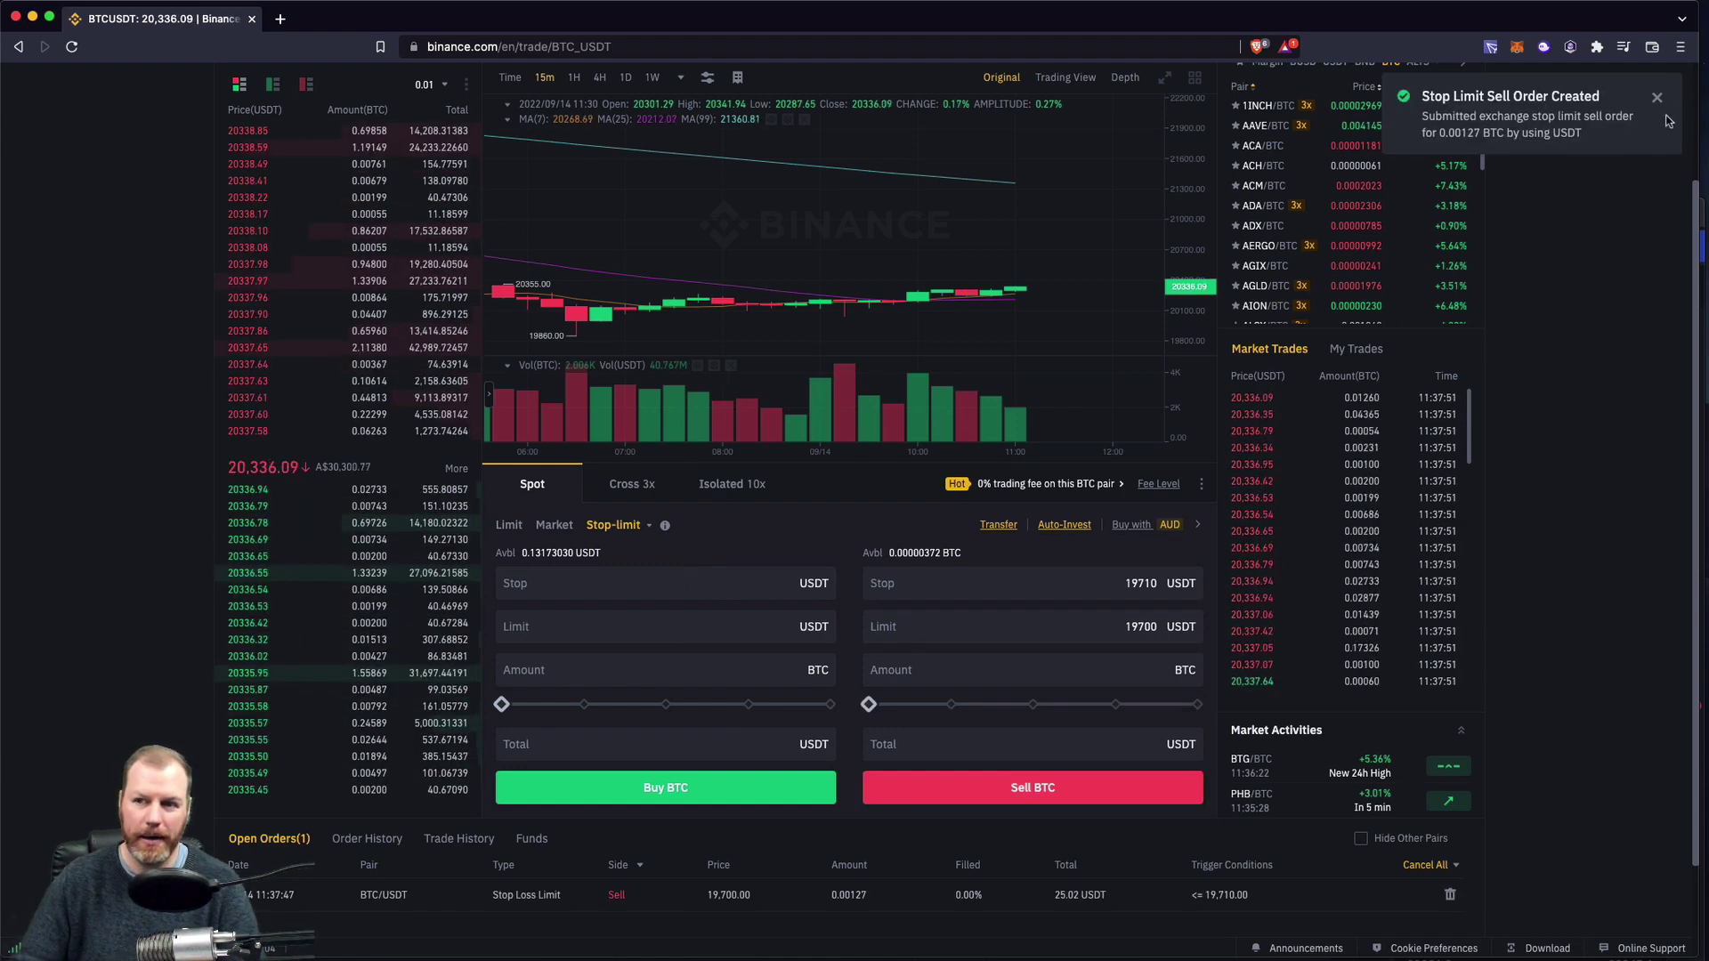
scroll(1484, 637, "down", 3)
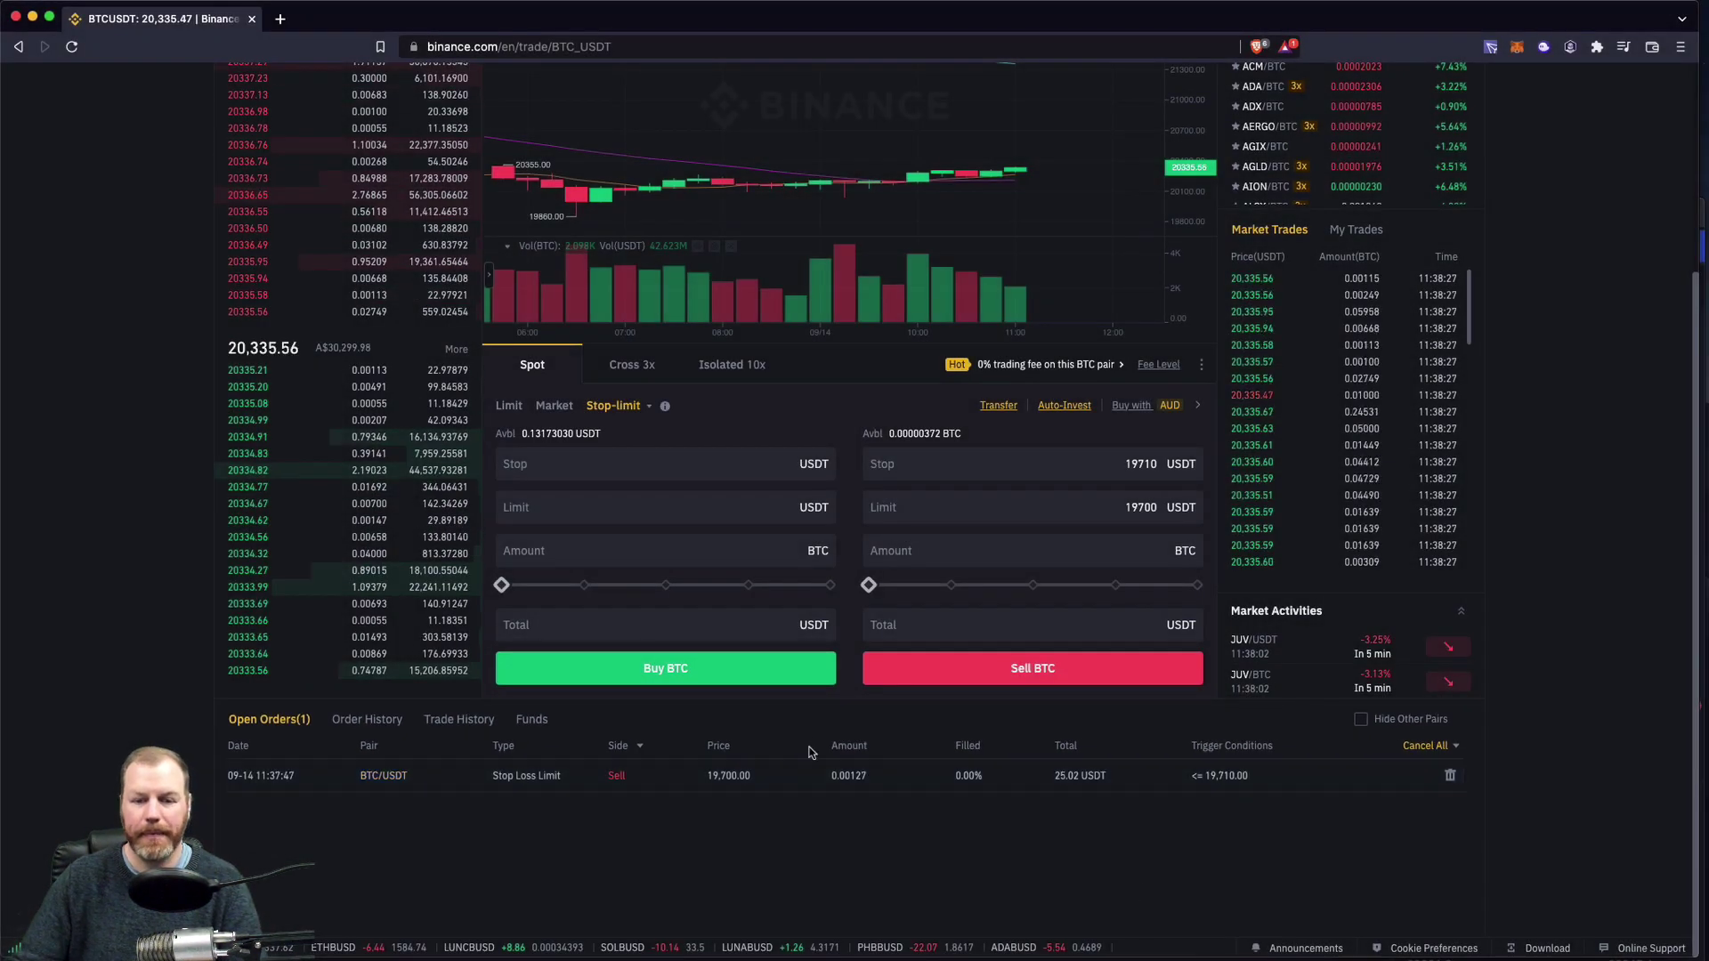
Switch the order form to Limit and check the target price on the TradingView chart
scroll(1581, 375, "up", 1)
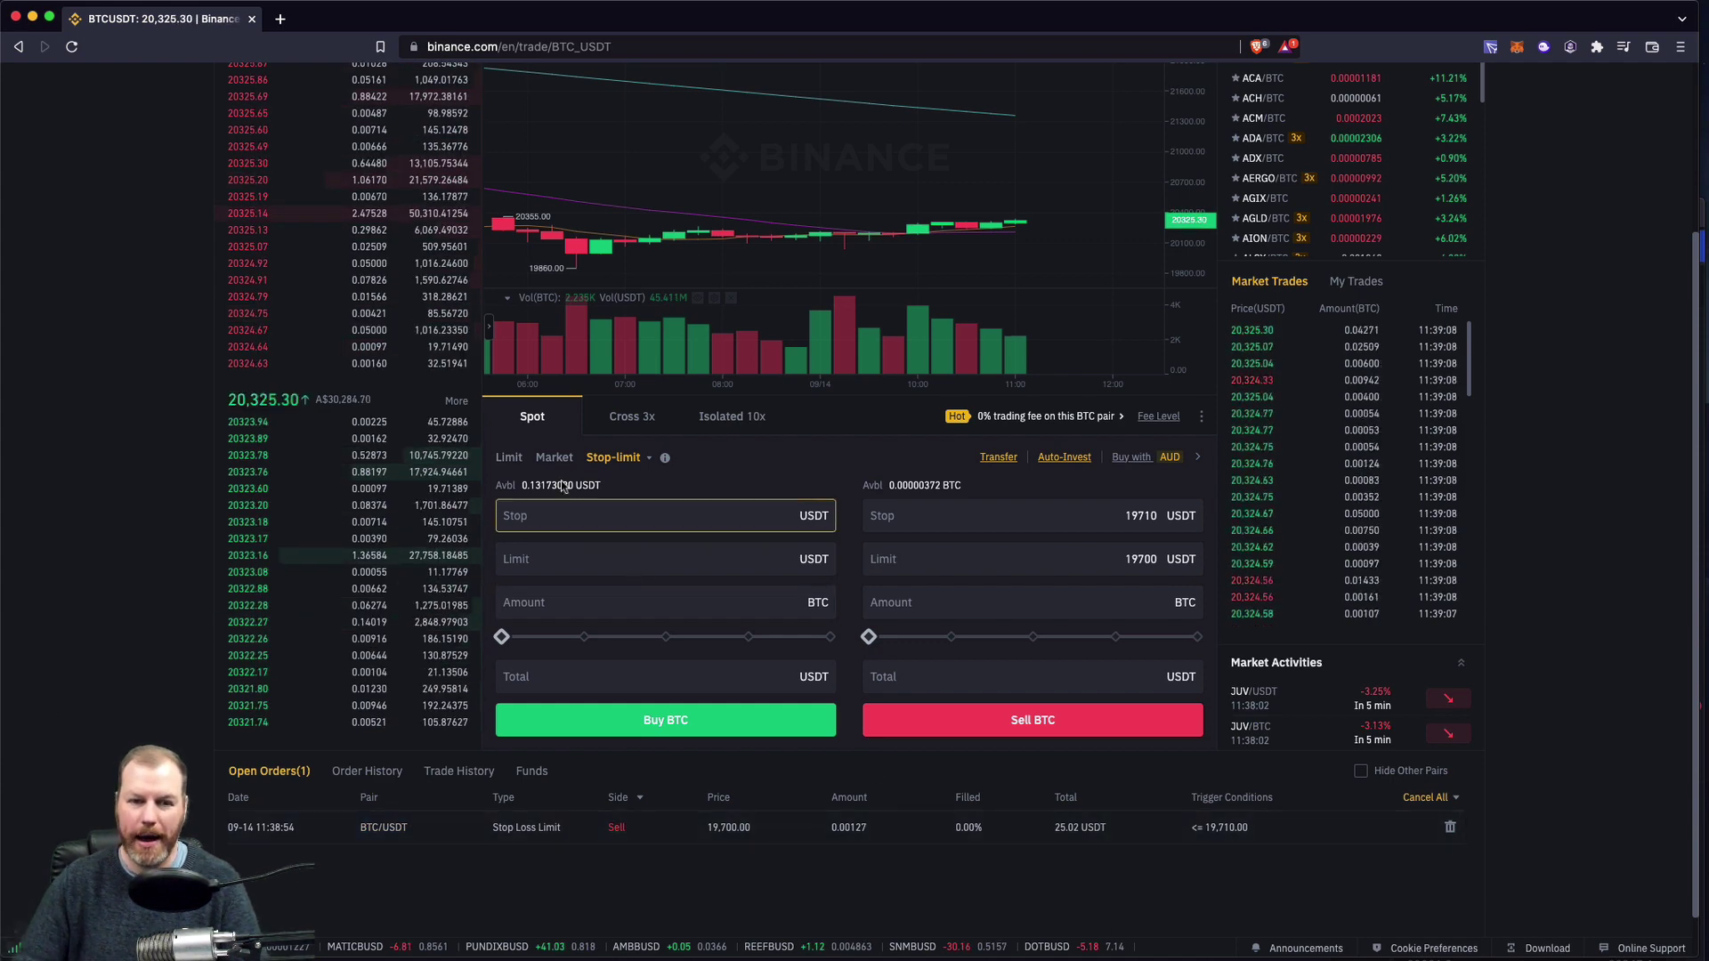
left_click(509, 458)
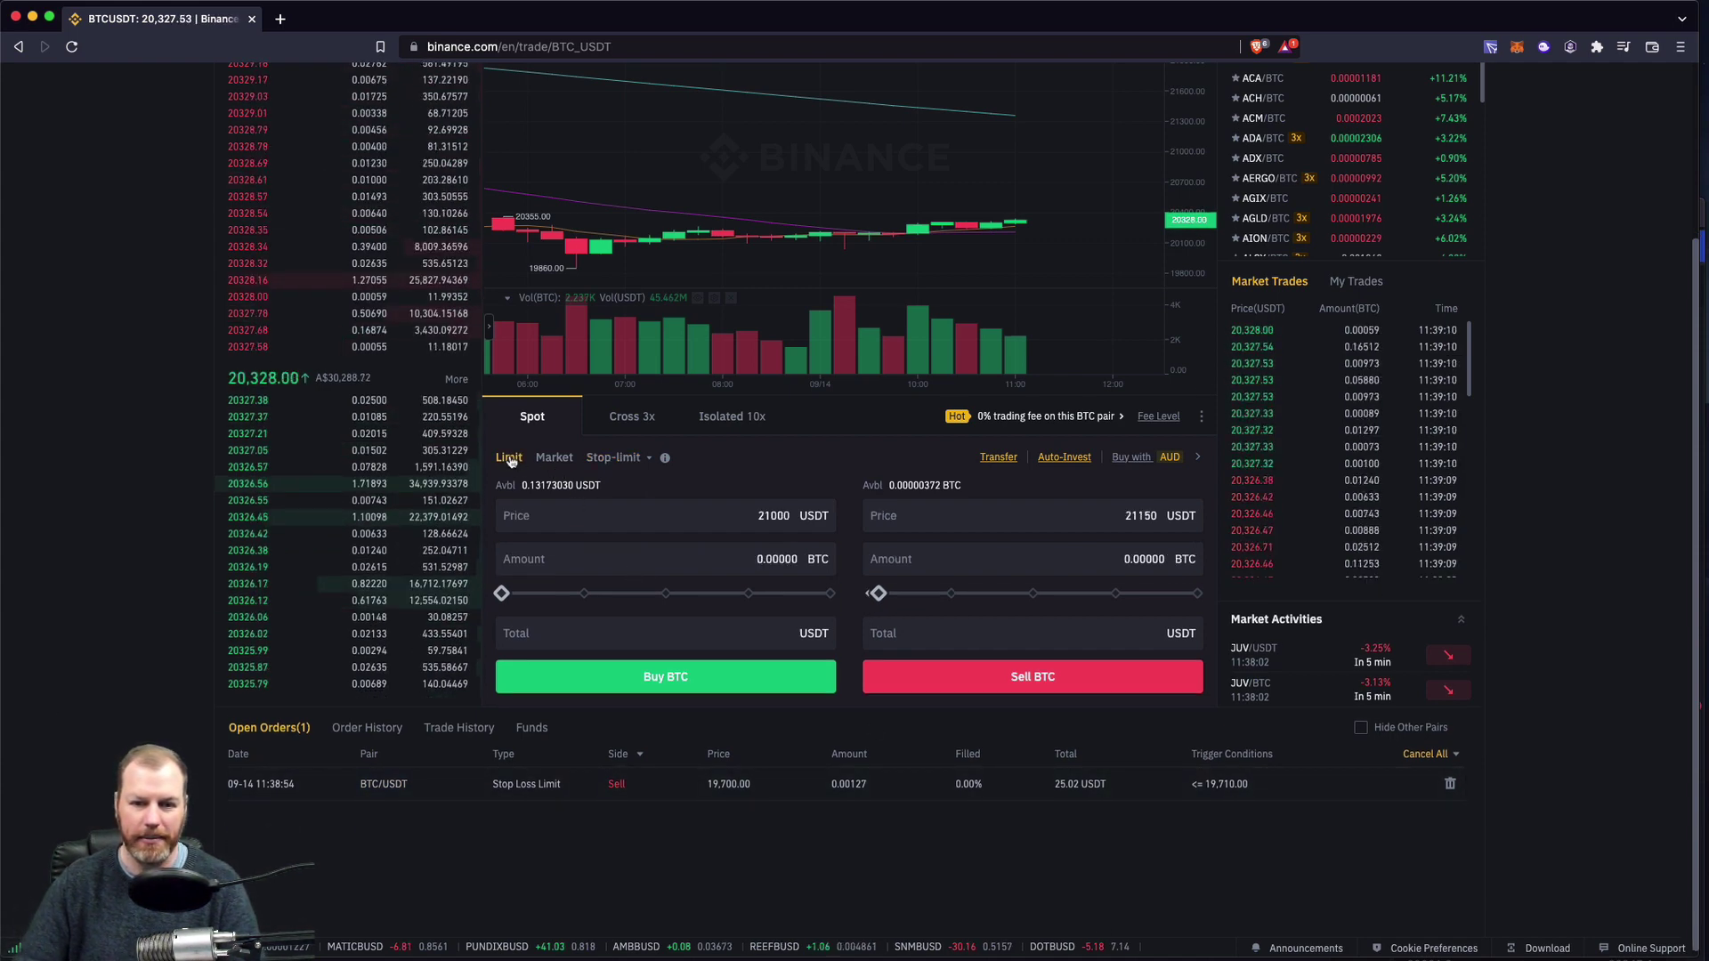
double_click(735, 516)
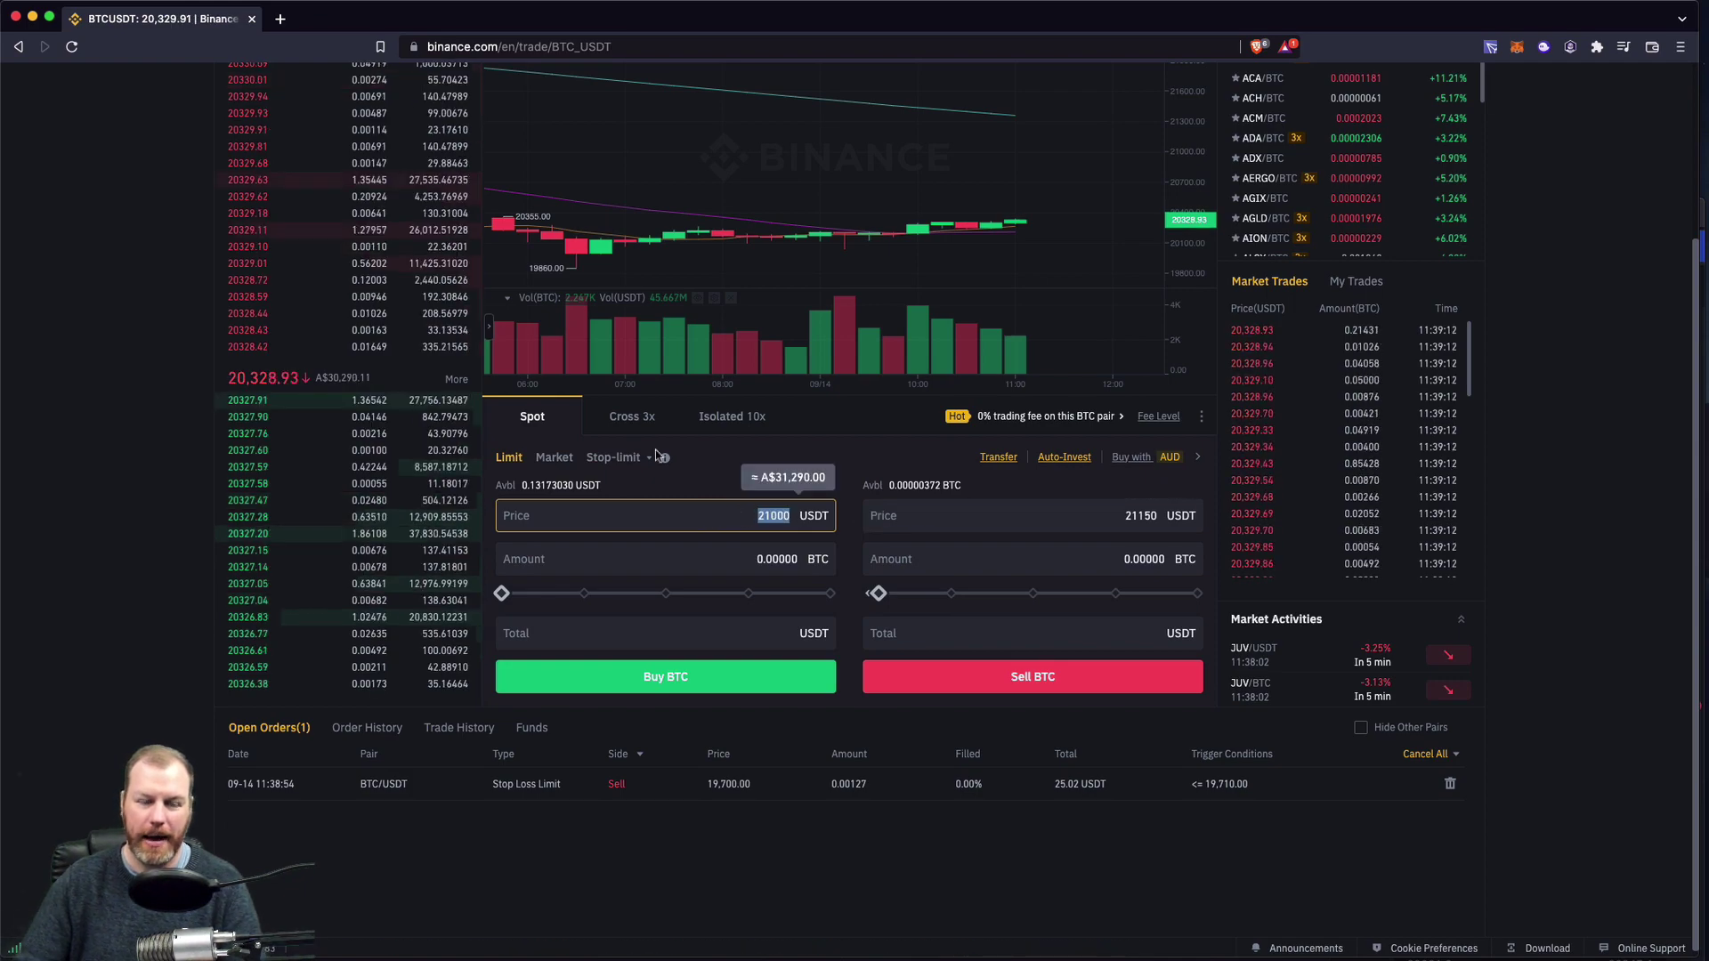
key("ctrl+Up")
left_click(845, 381)
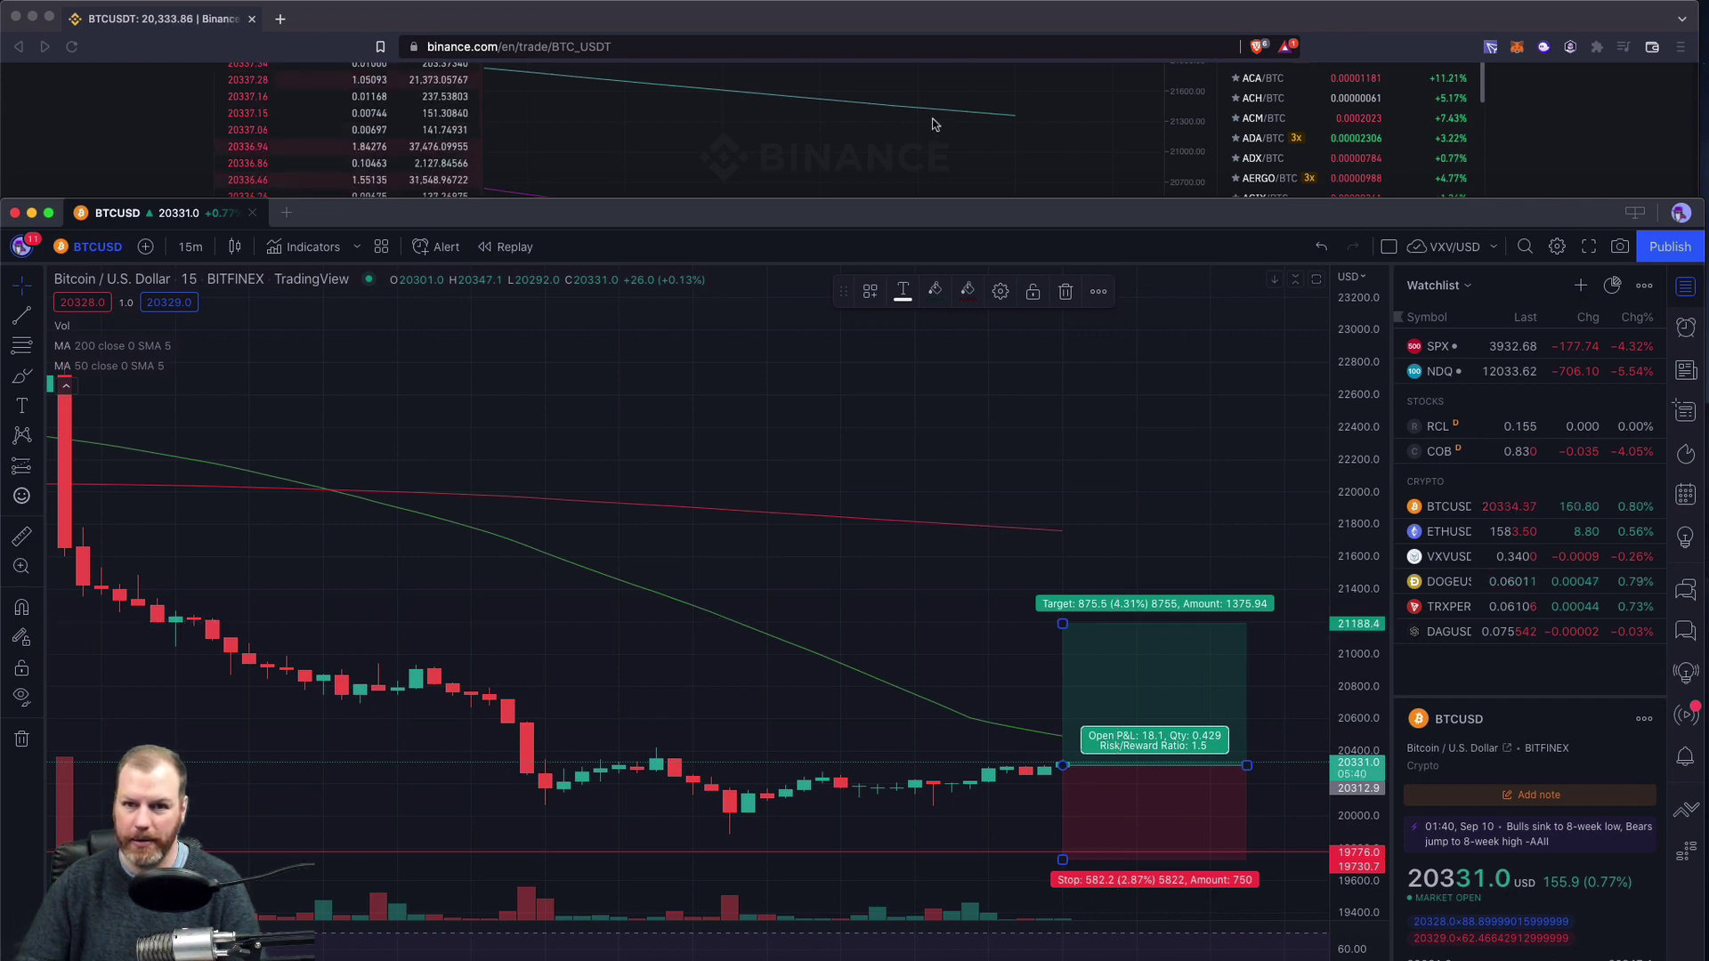
left_click(908, 26)
left_click(771, 516)
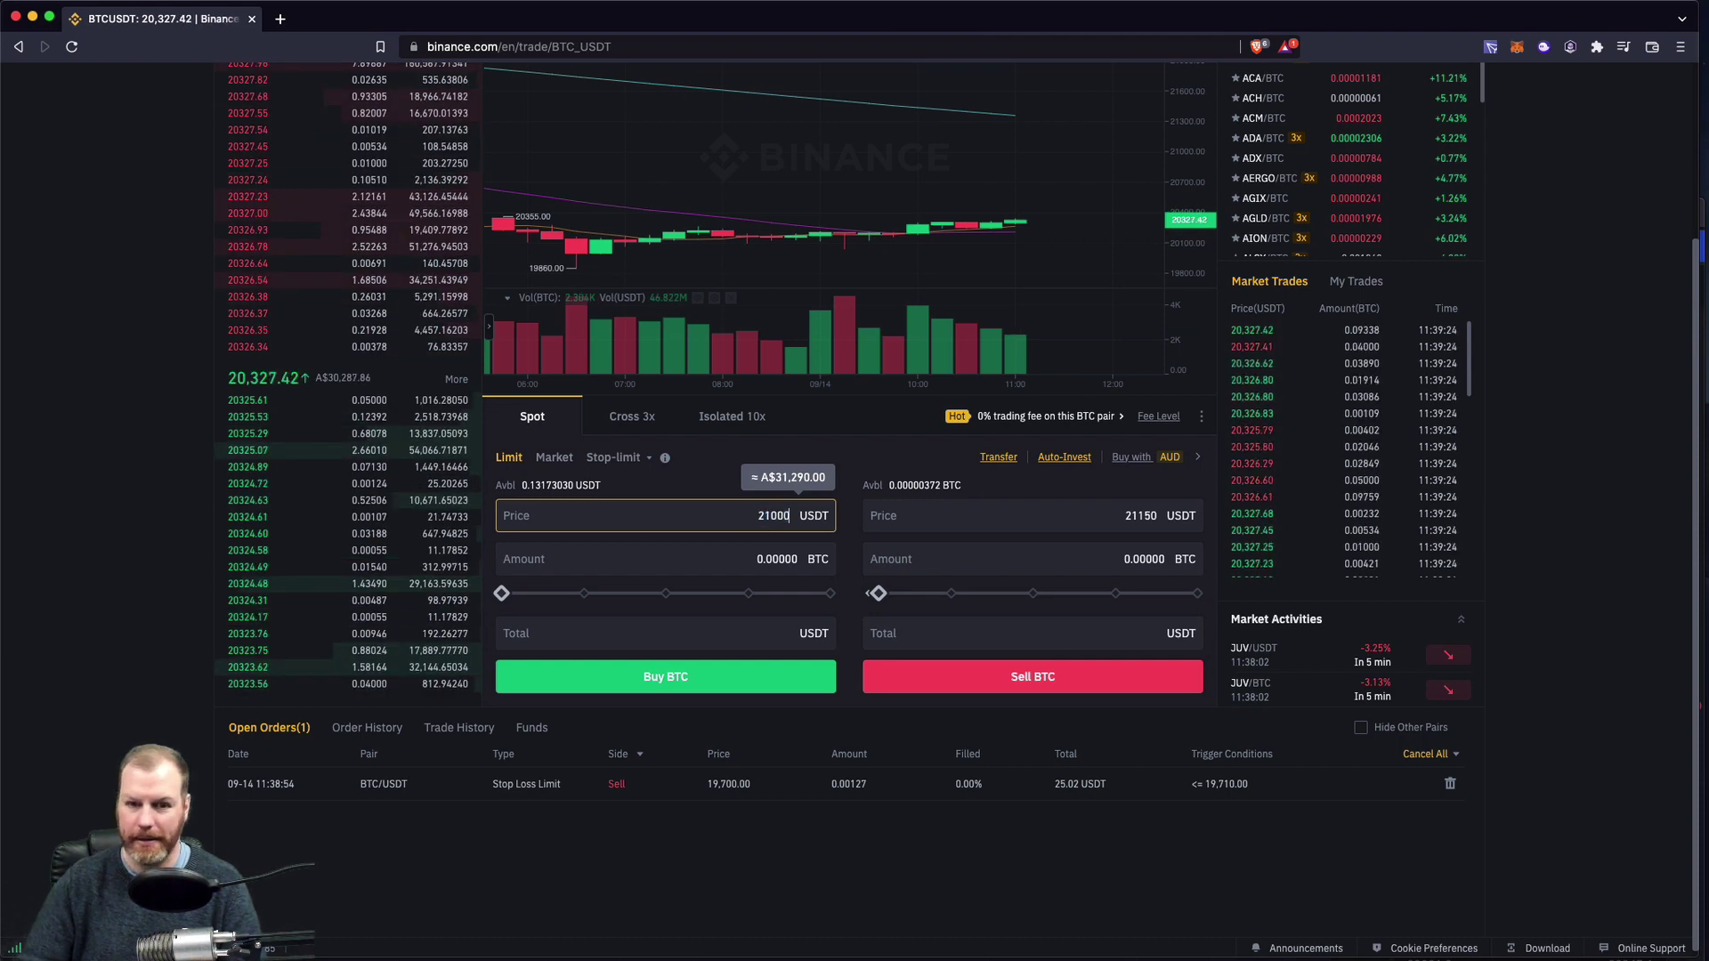
Change the buy price from 21000 and the sell price from 21150 to 21200, selling 100% of BTC
key("BackSpace")
key("BackSpace")
key("BackSpace")
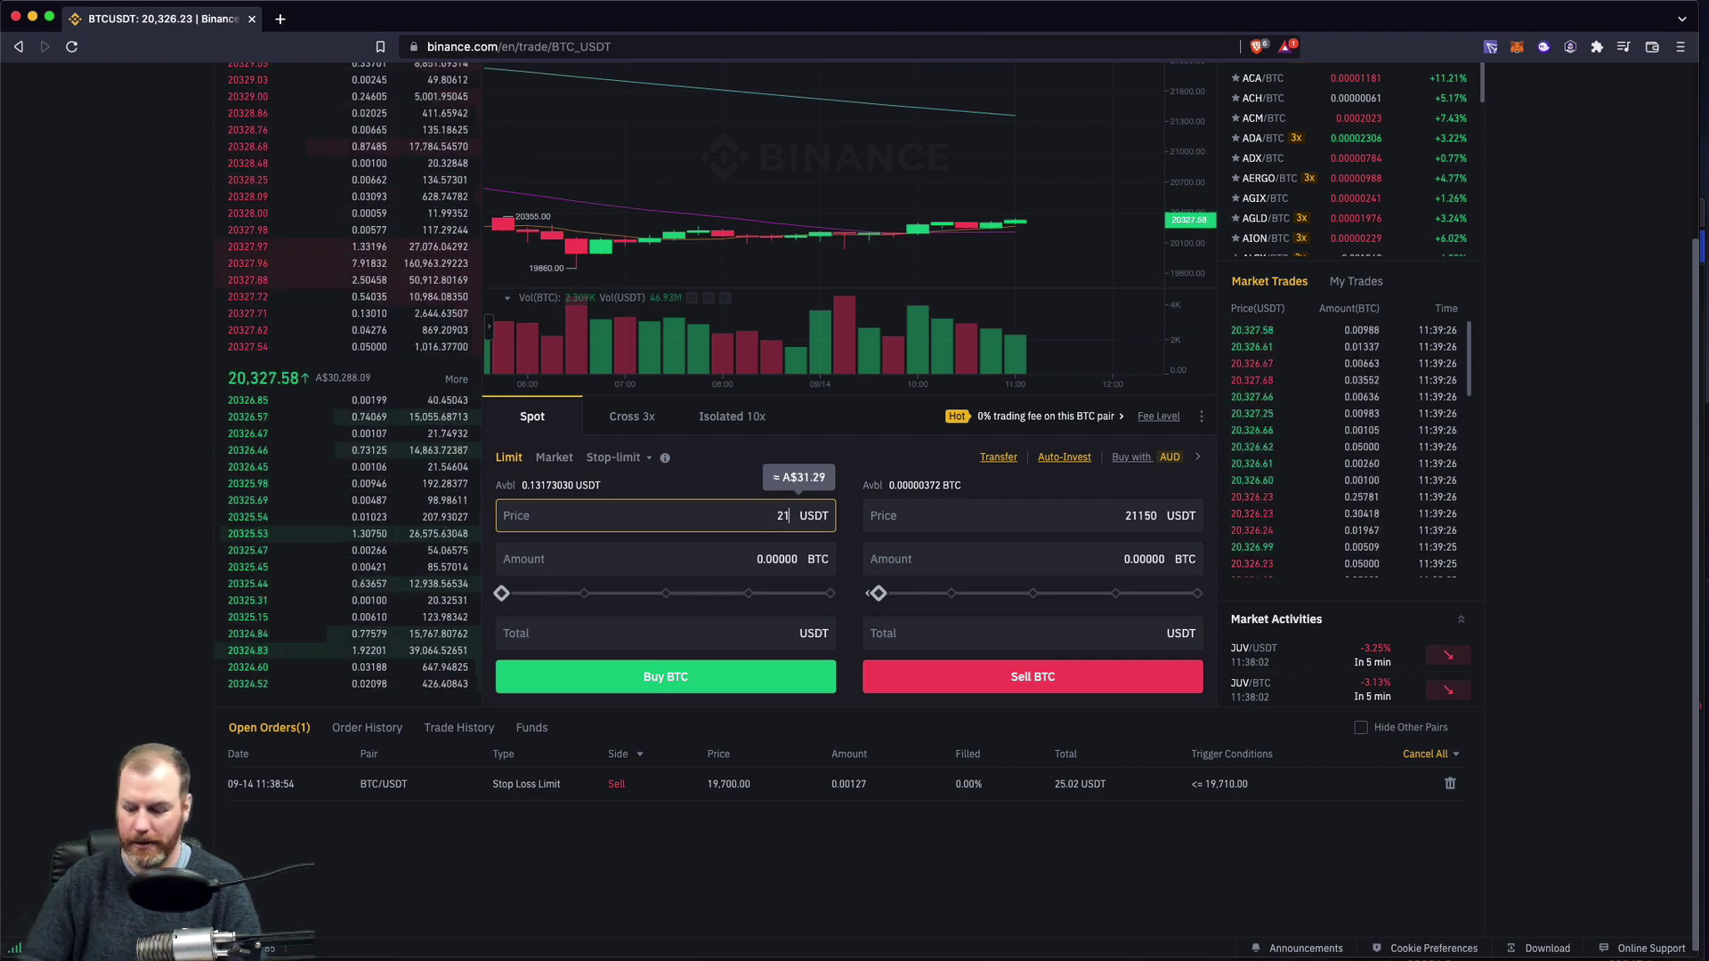
type("200")
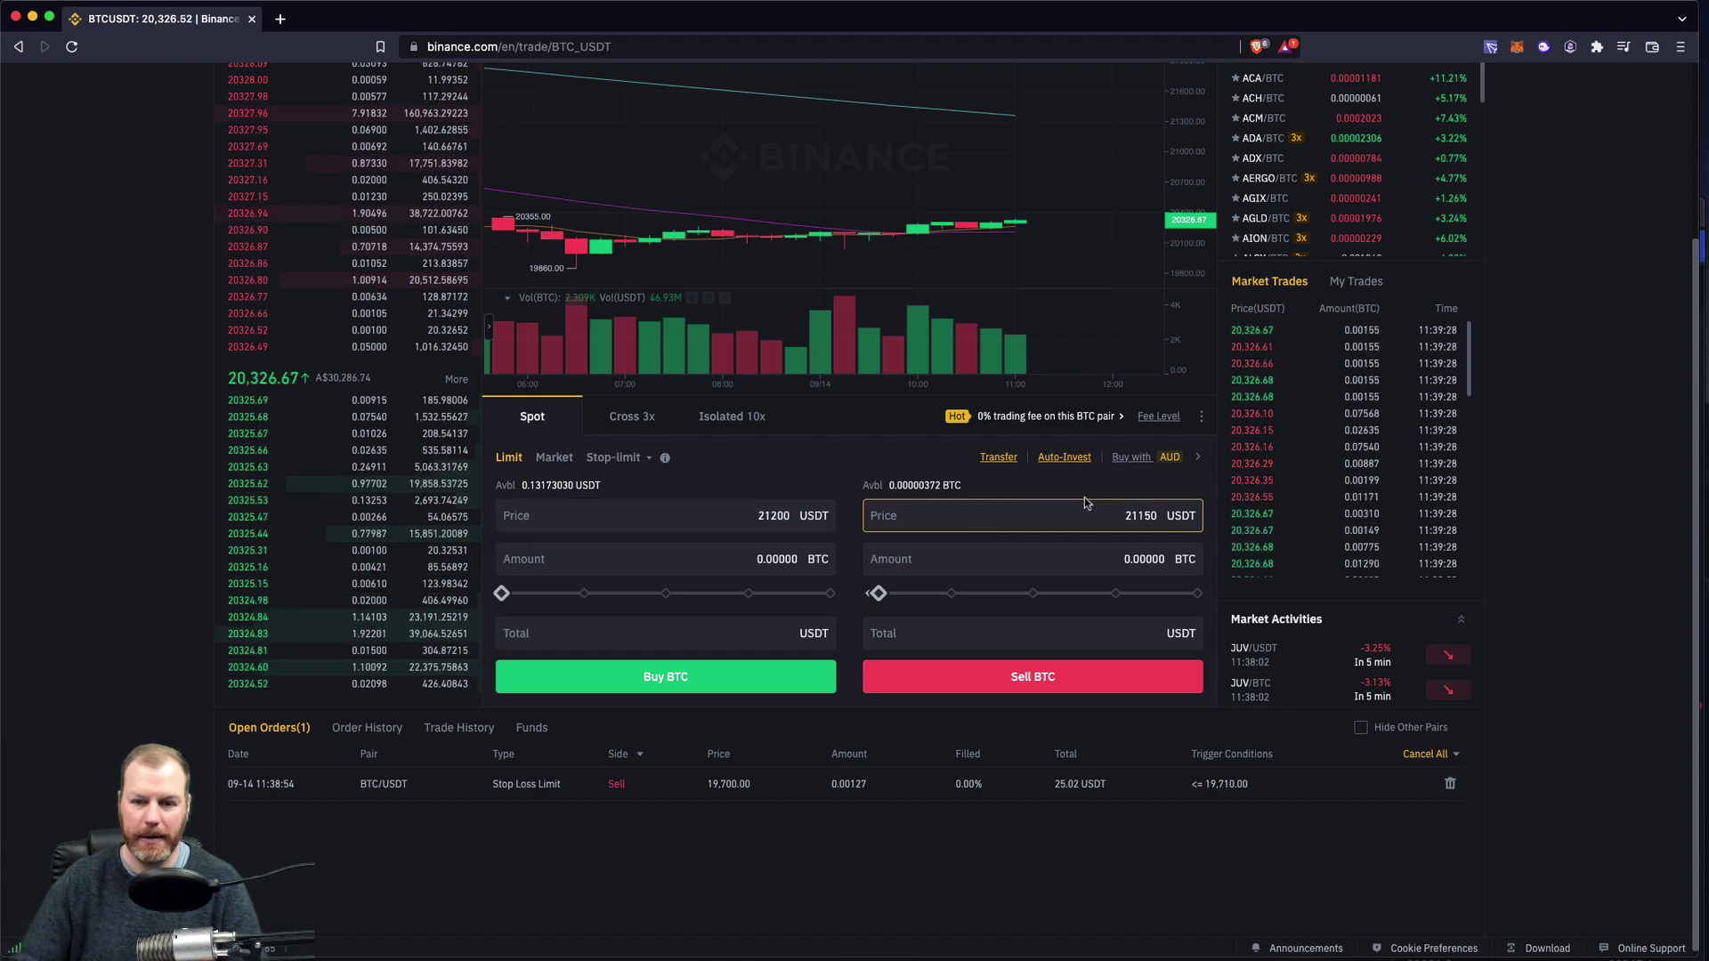
left_click_drag(1114, 520, 1174, 525)
type("21200")
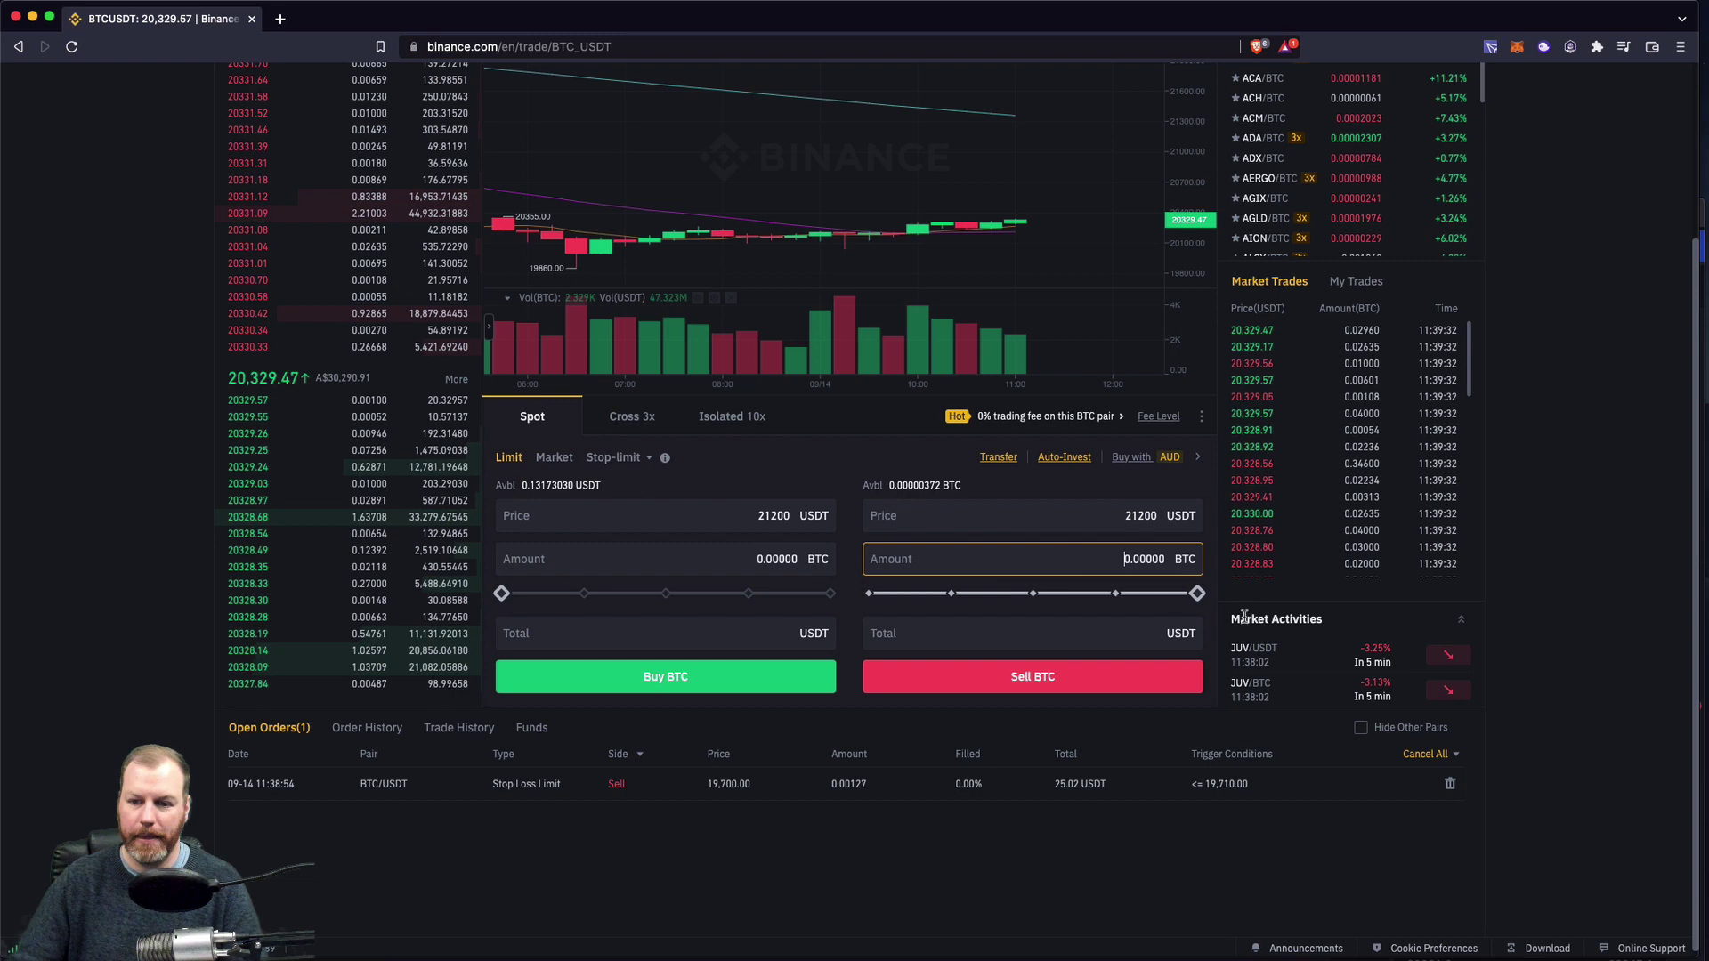
left_click(1188, 593)
left_click(872, 592)
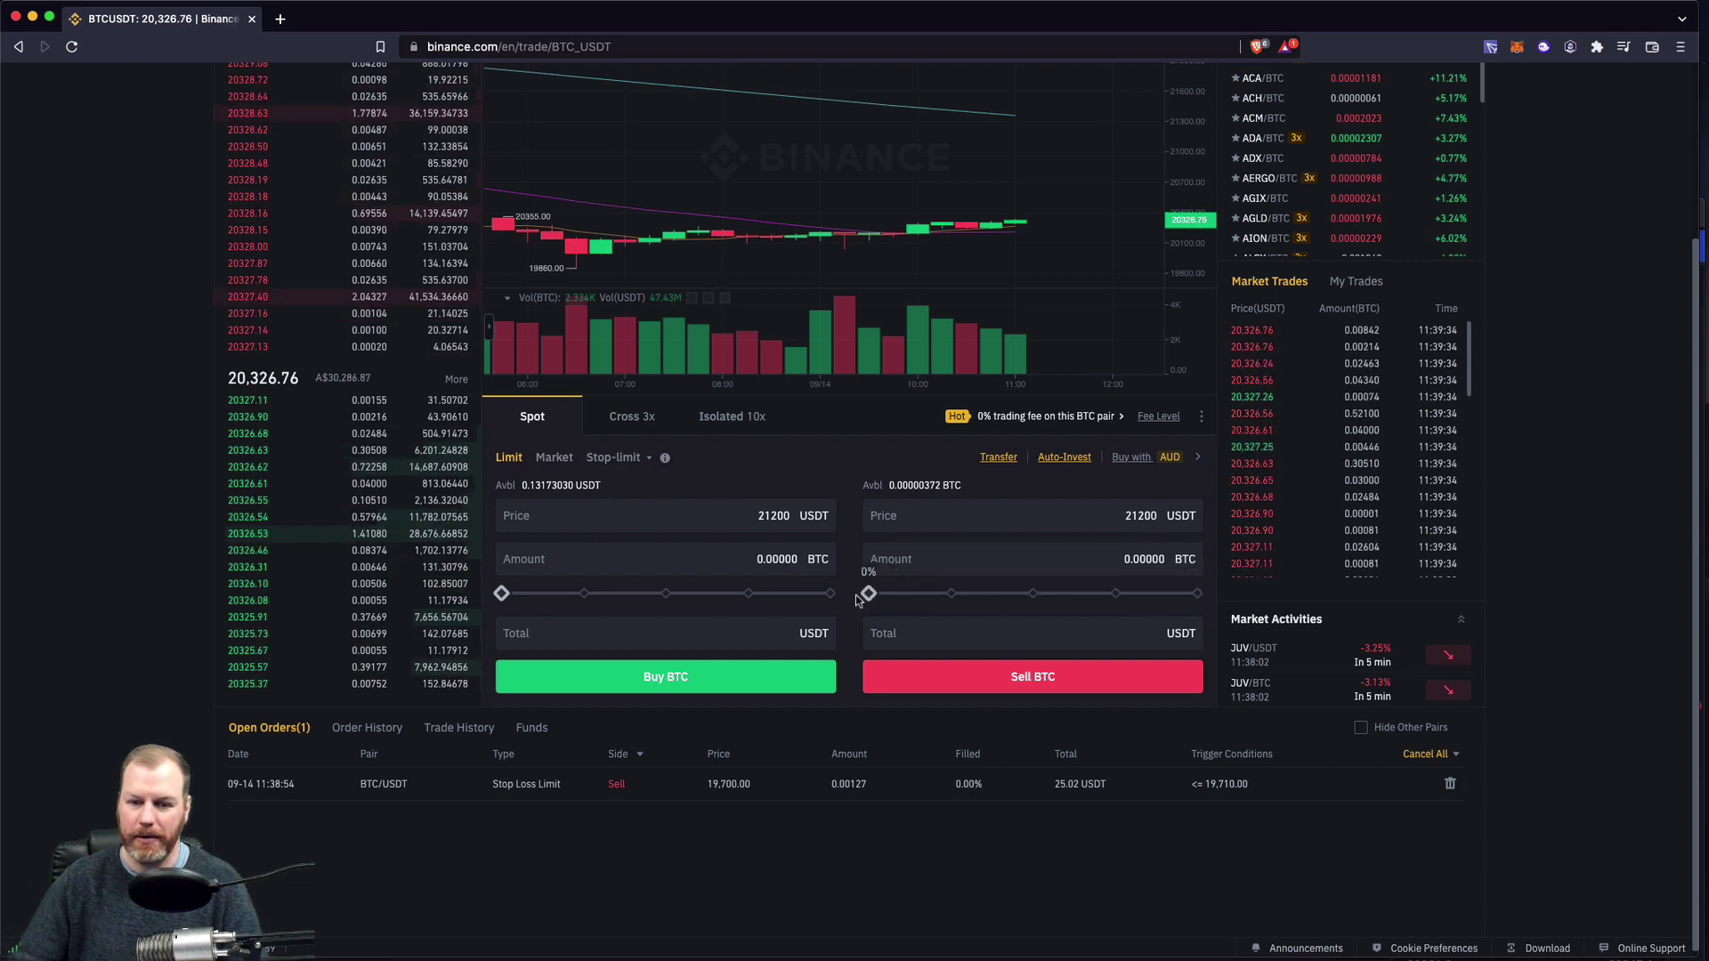
left_click_drag(870, 593, 1195, 593)
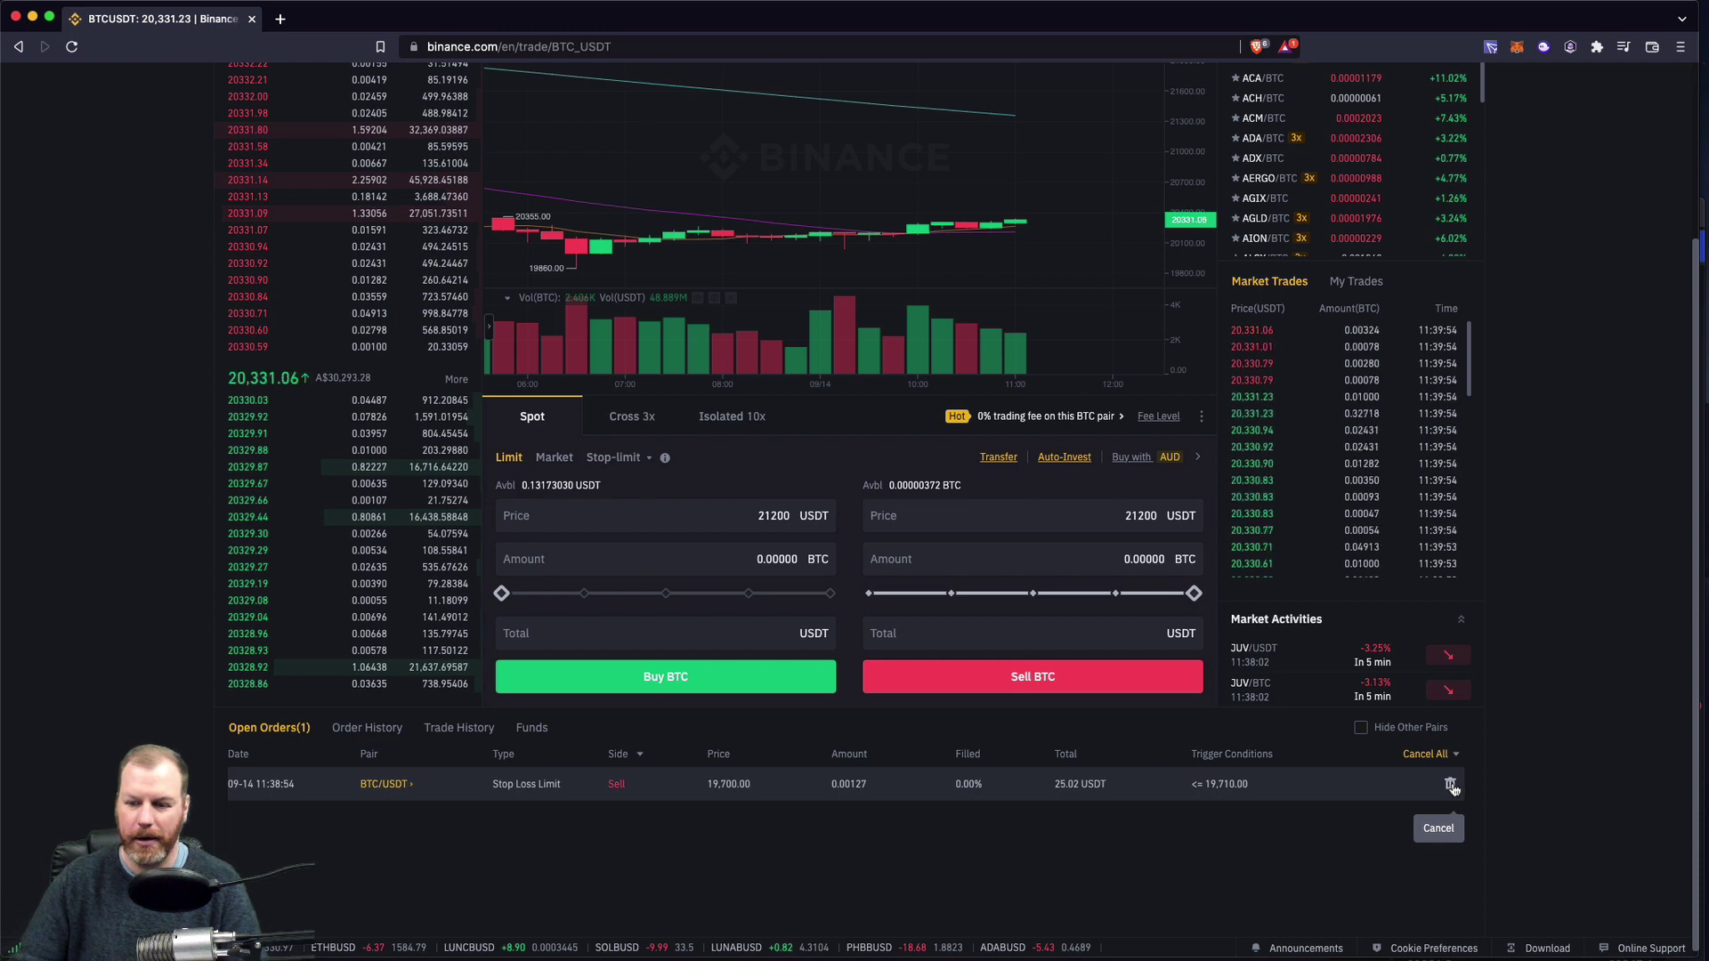
Cancel the open Stop Loss Limit sell, dismiss the notice, and set the order type to OCO
left_click(1450, 787)
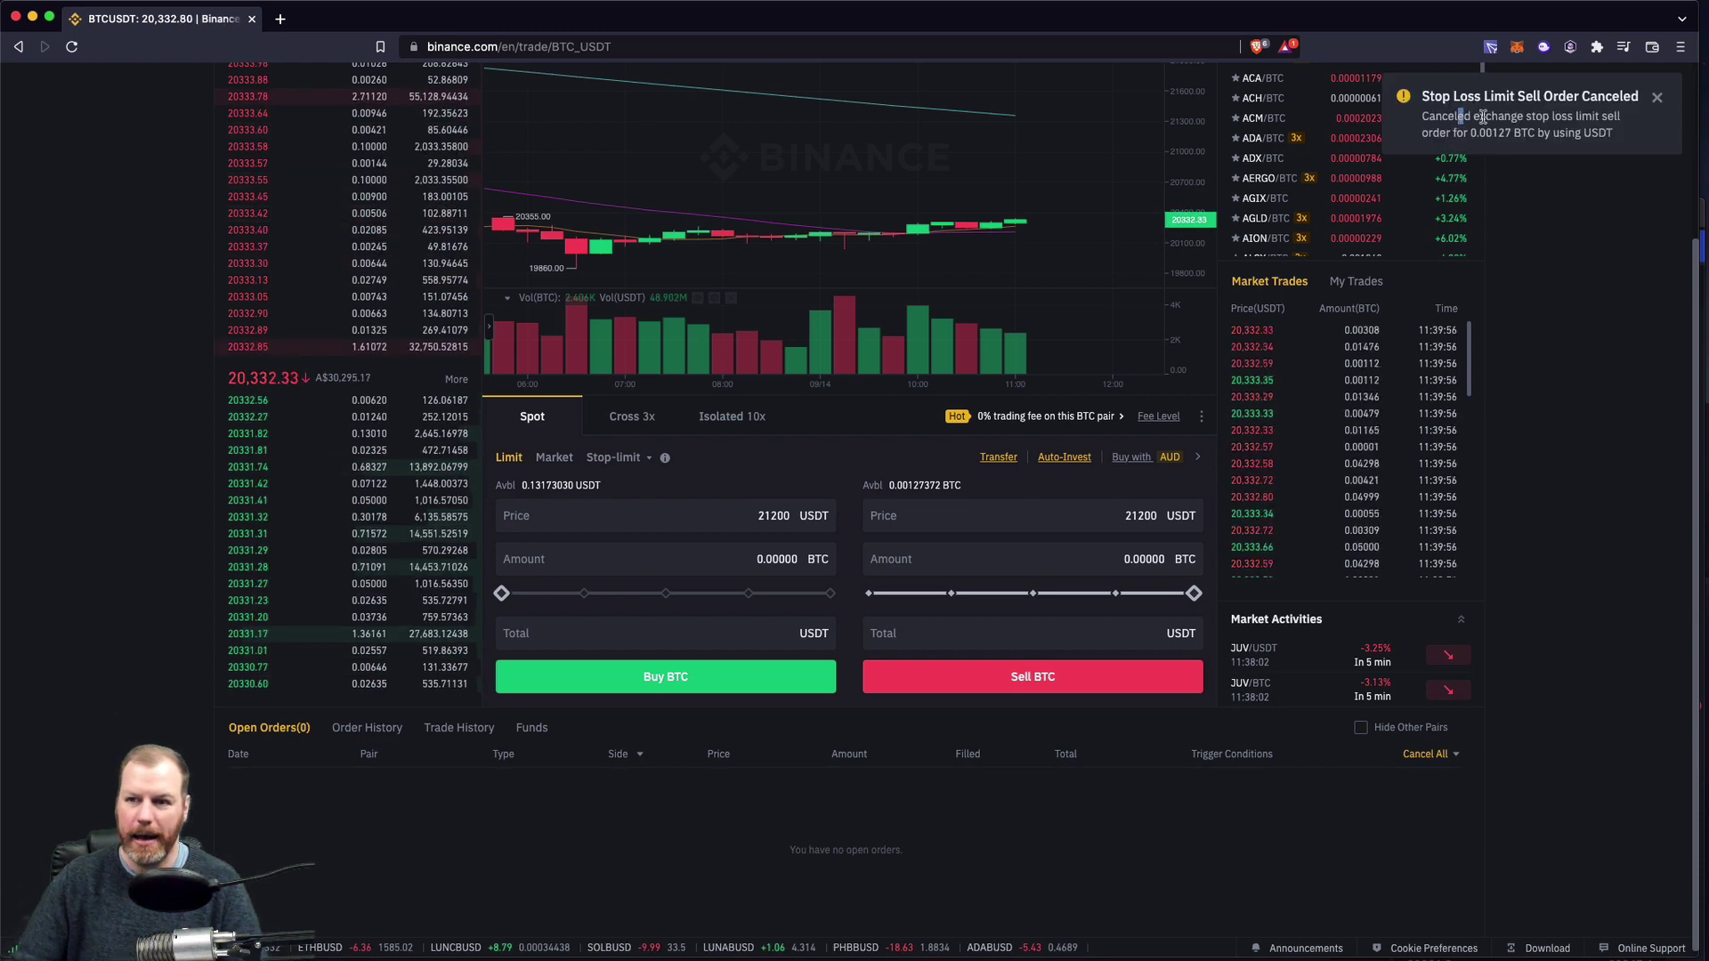
left_click_drag(1595, 116, 1635, 114)
left_click(1655, 100)
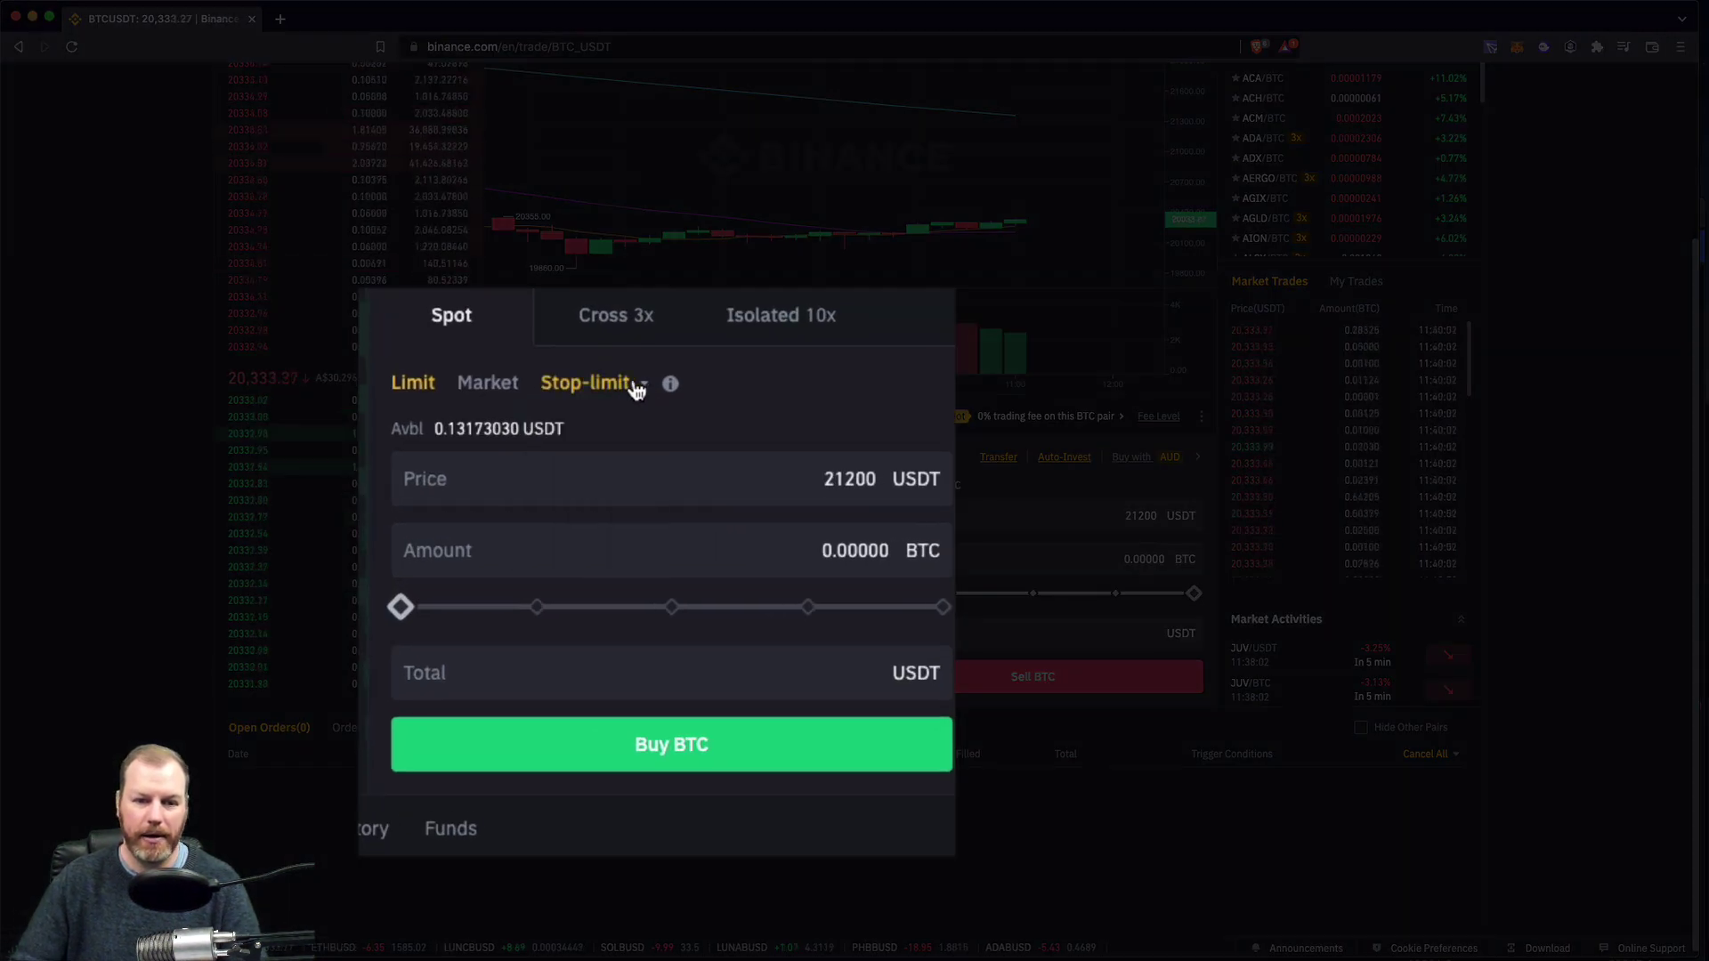
mouse_move(635, 389)
left_click(569, 541)
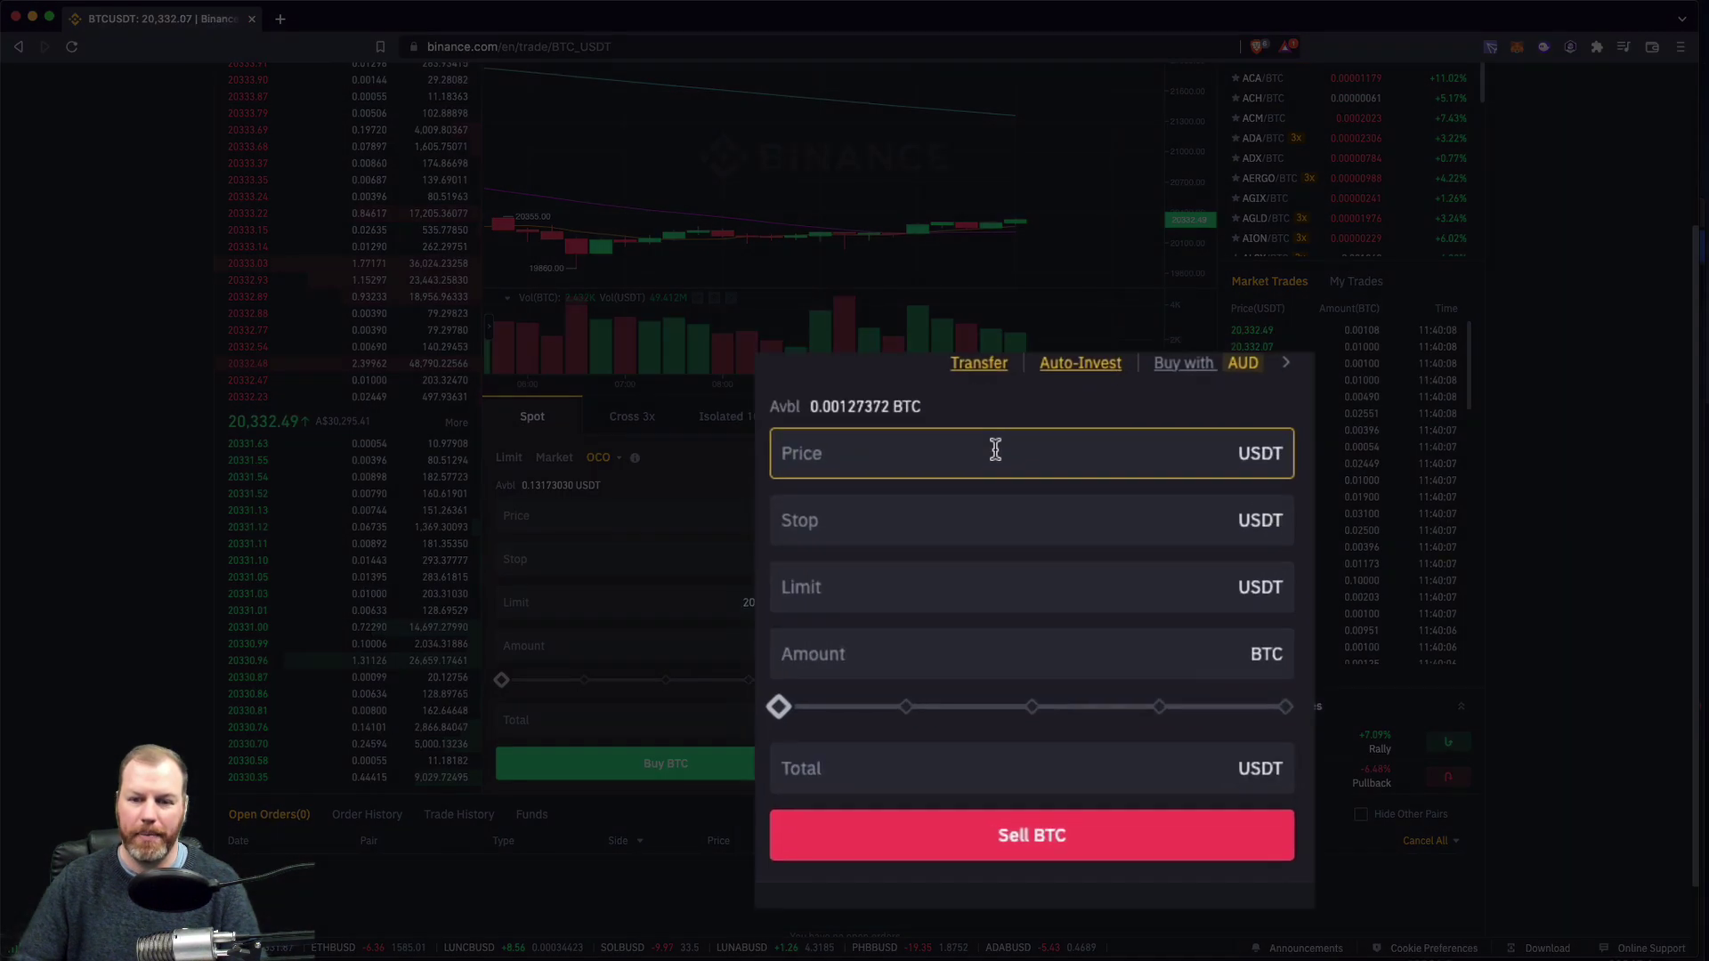
Enter price 21200, stop 19710, limit 19700, and sell 100% (0.00127 BTC) in the OCO form
left_click(784, 445)
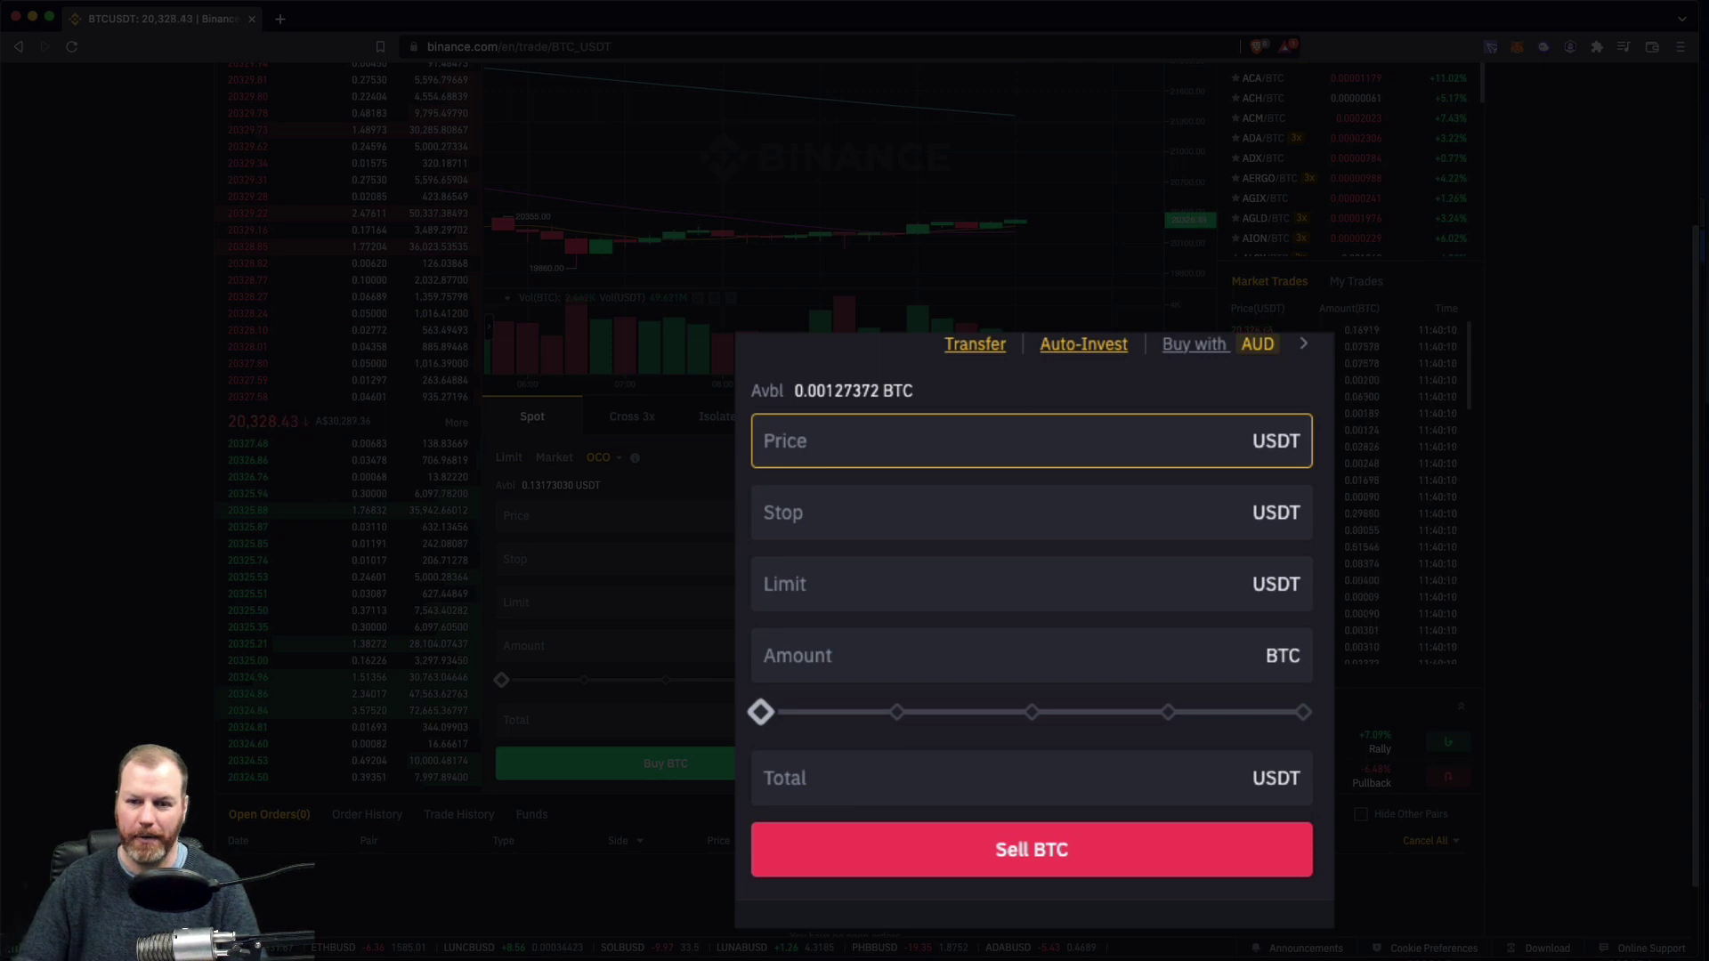
type("21")
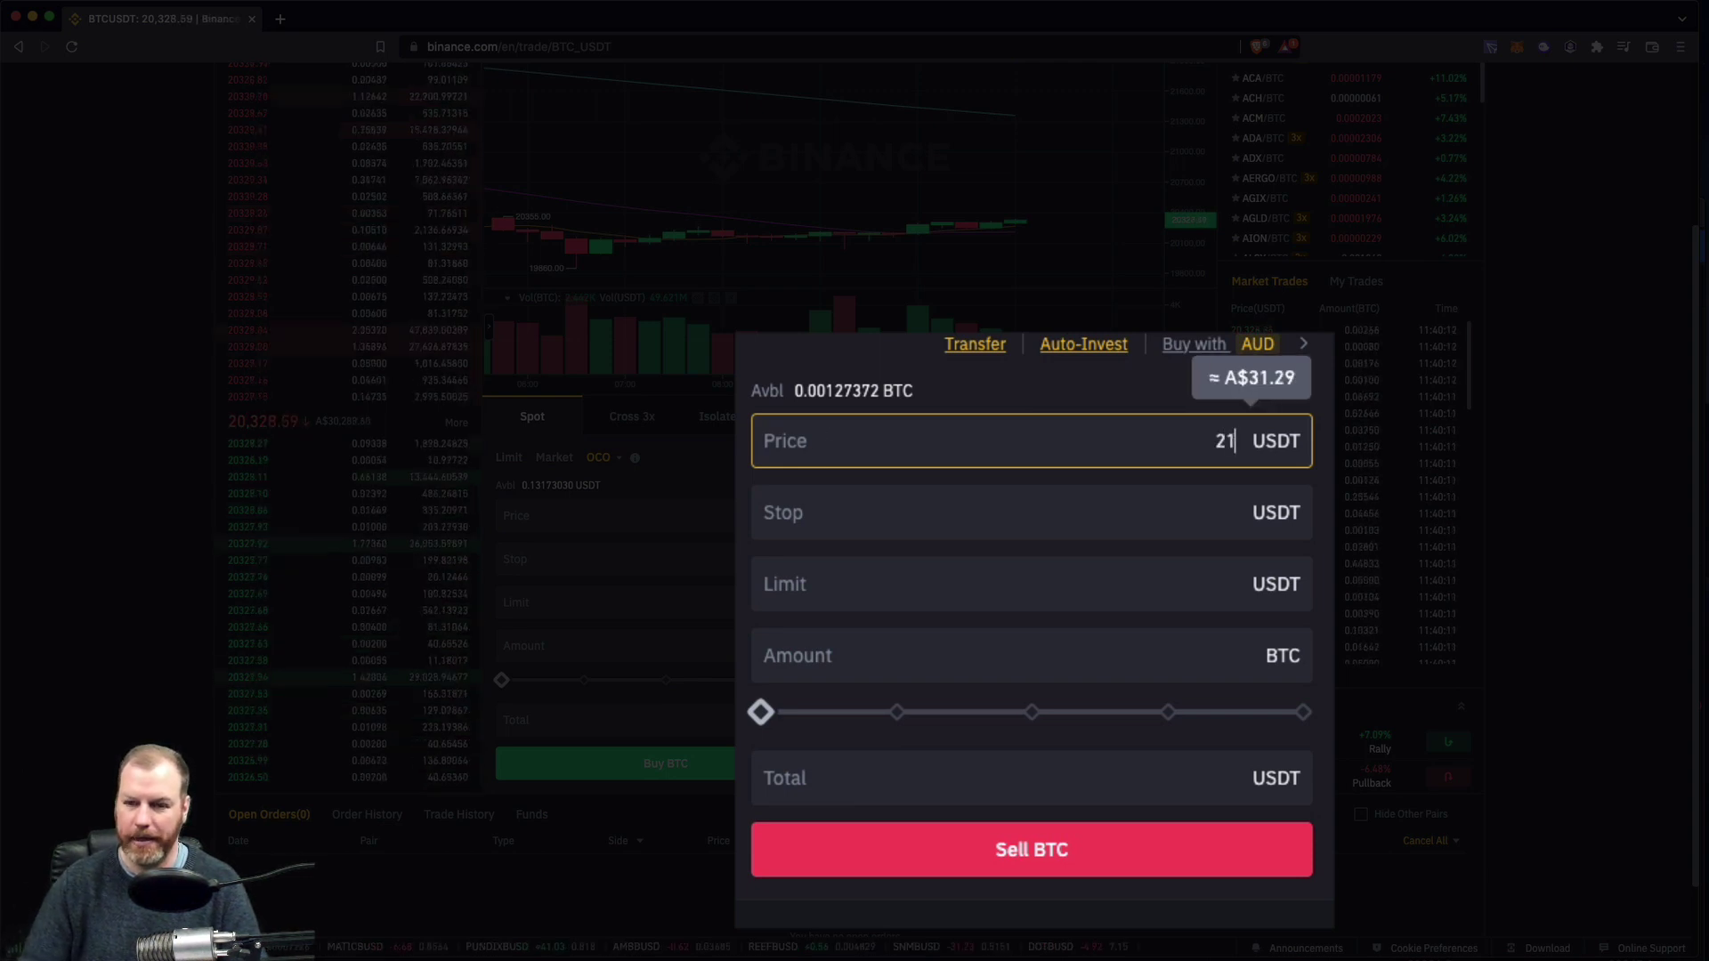
type("200")
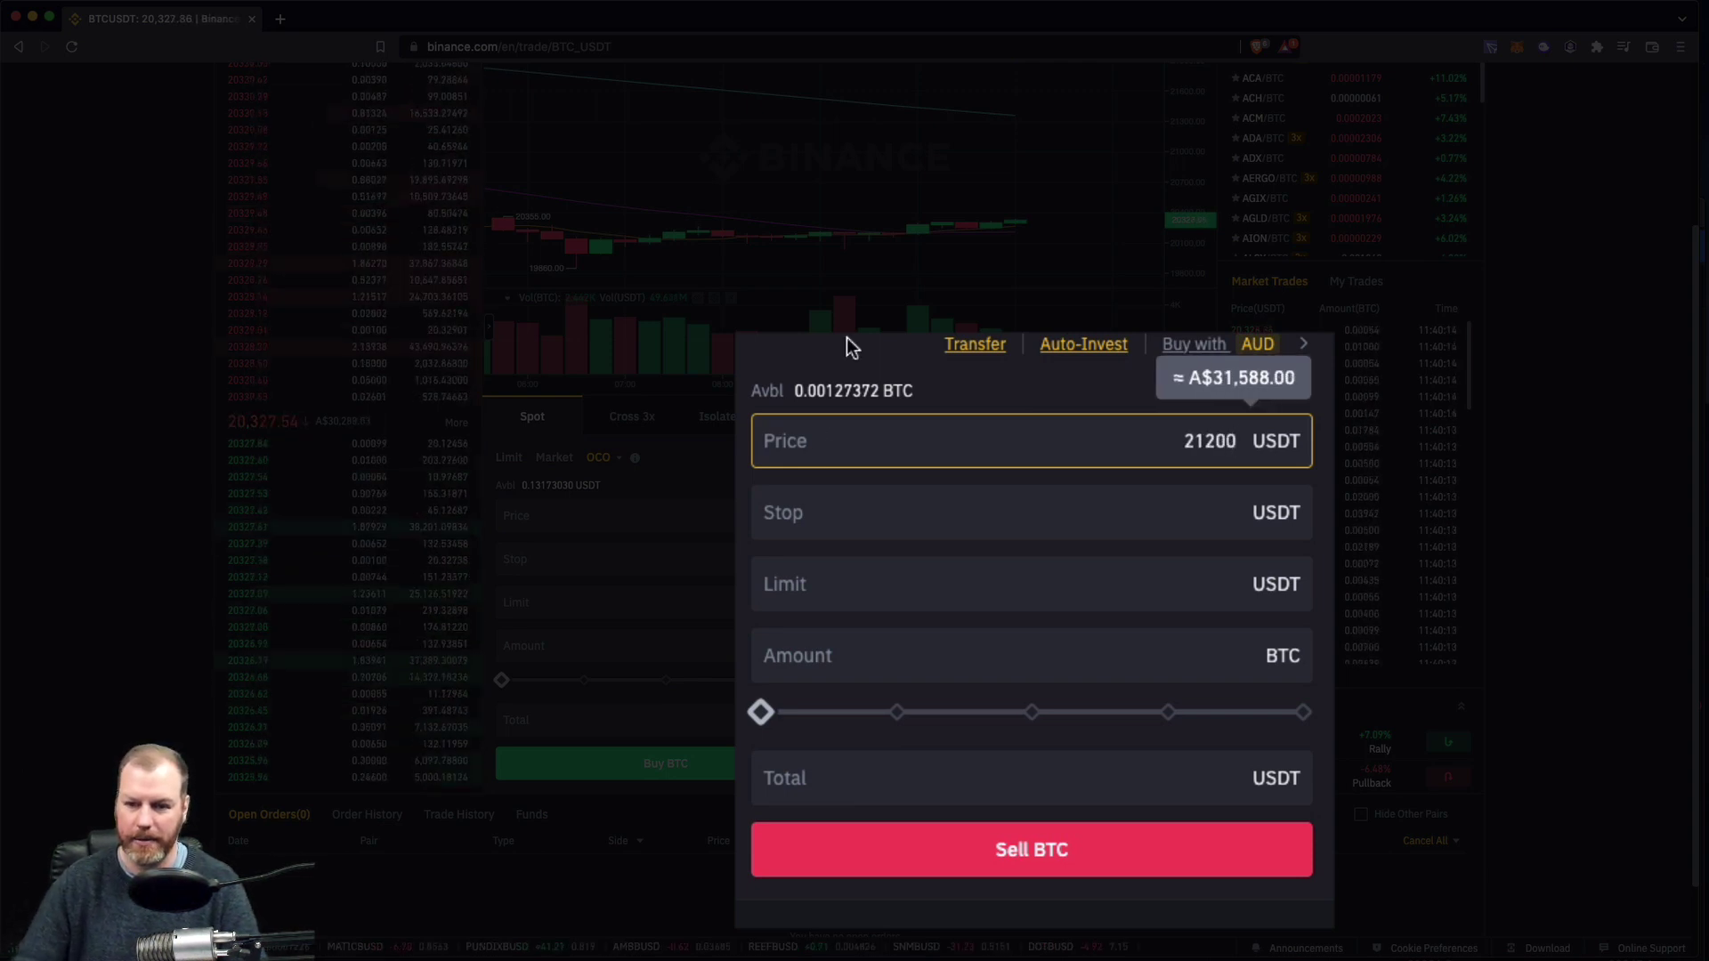
left_click(988, 510)
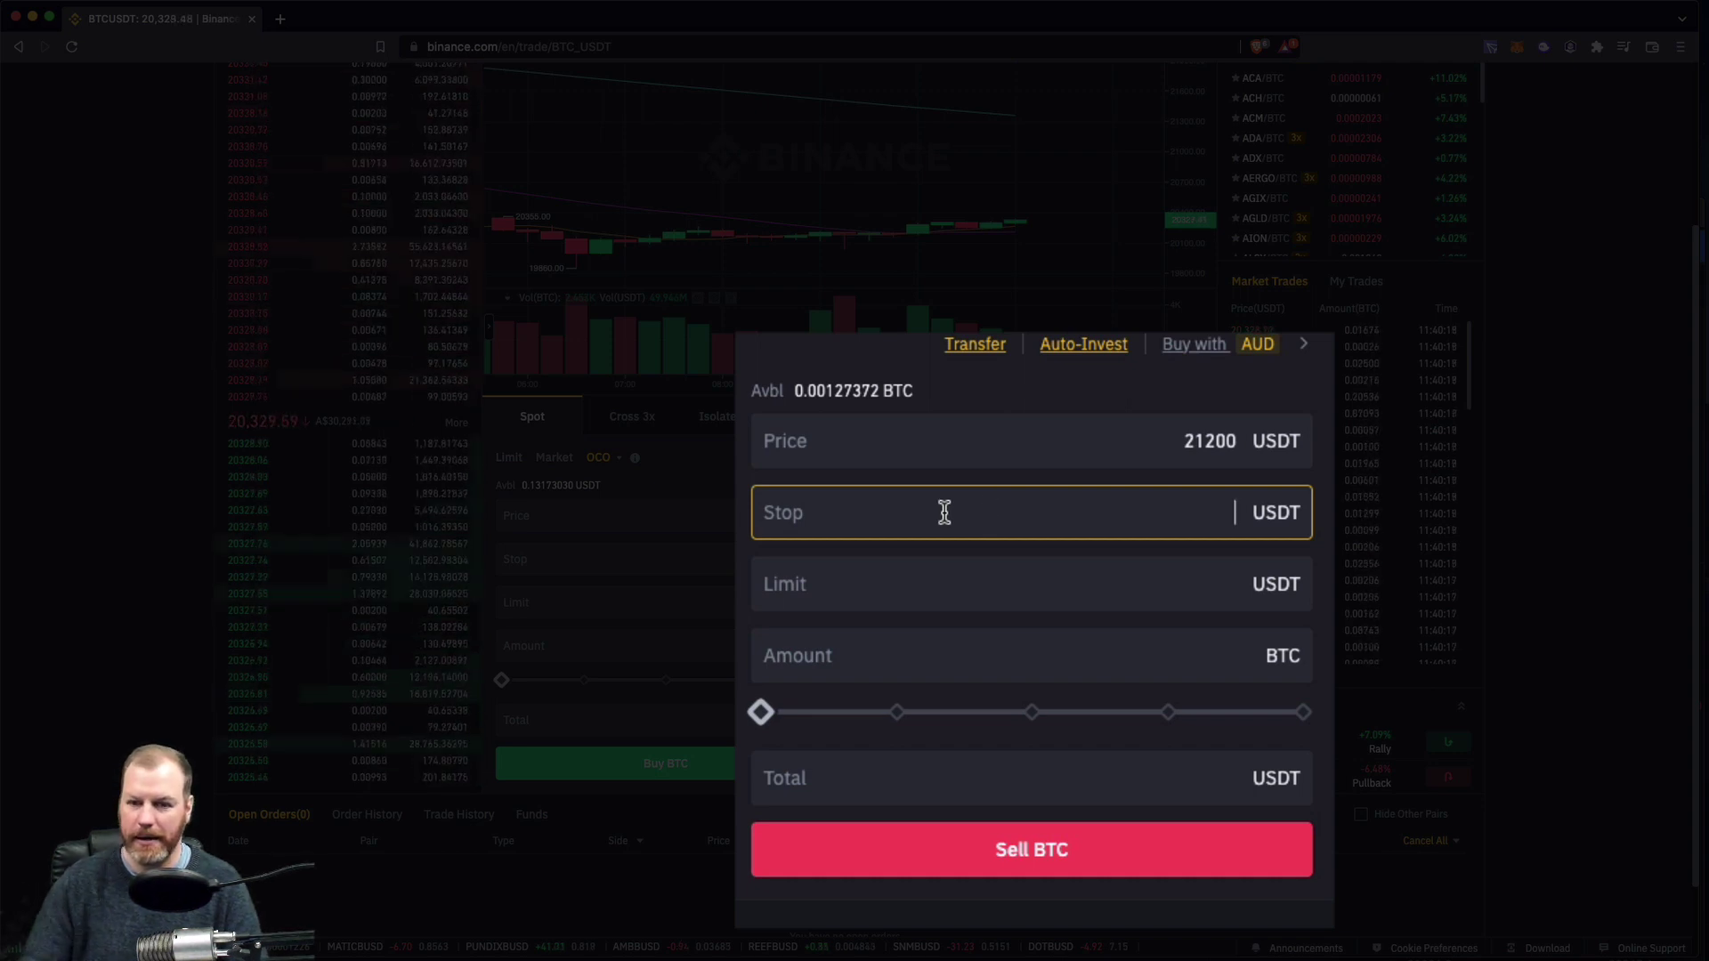
left_click(1107, 599)
left_click(1128, 527)
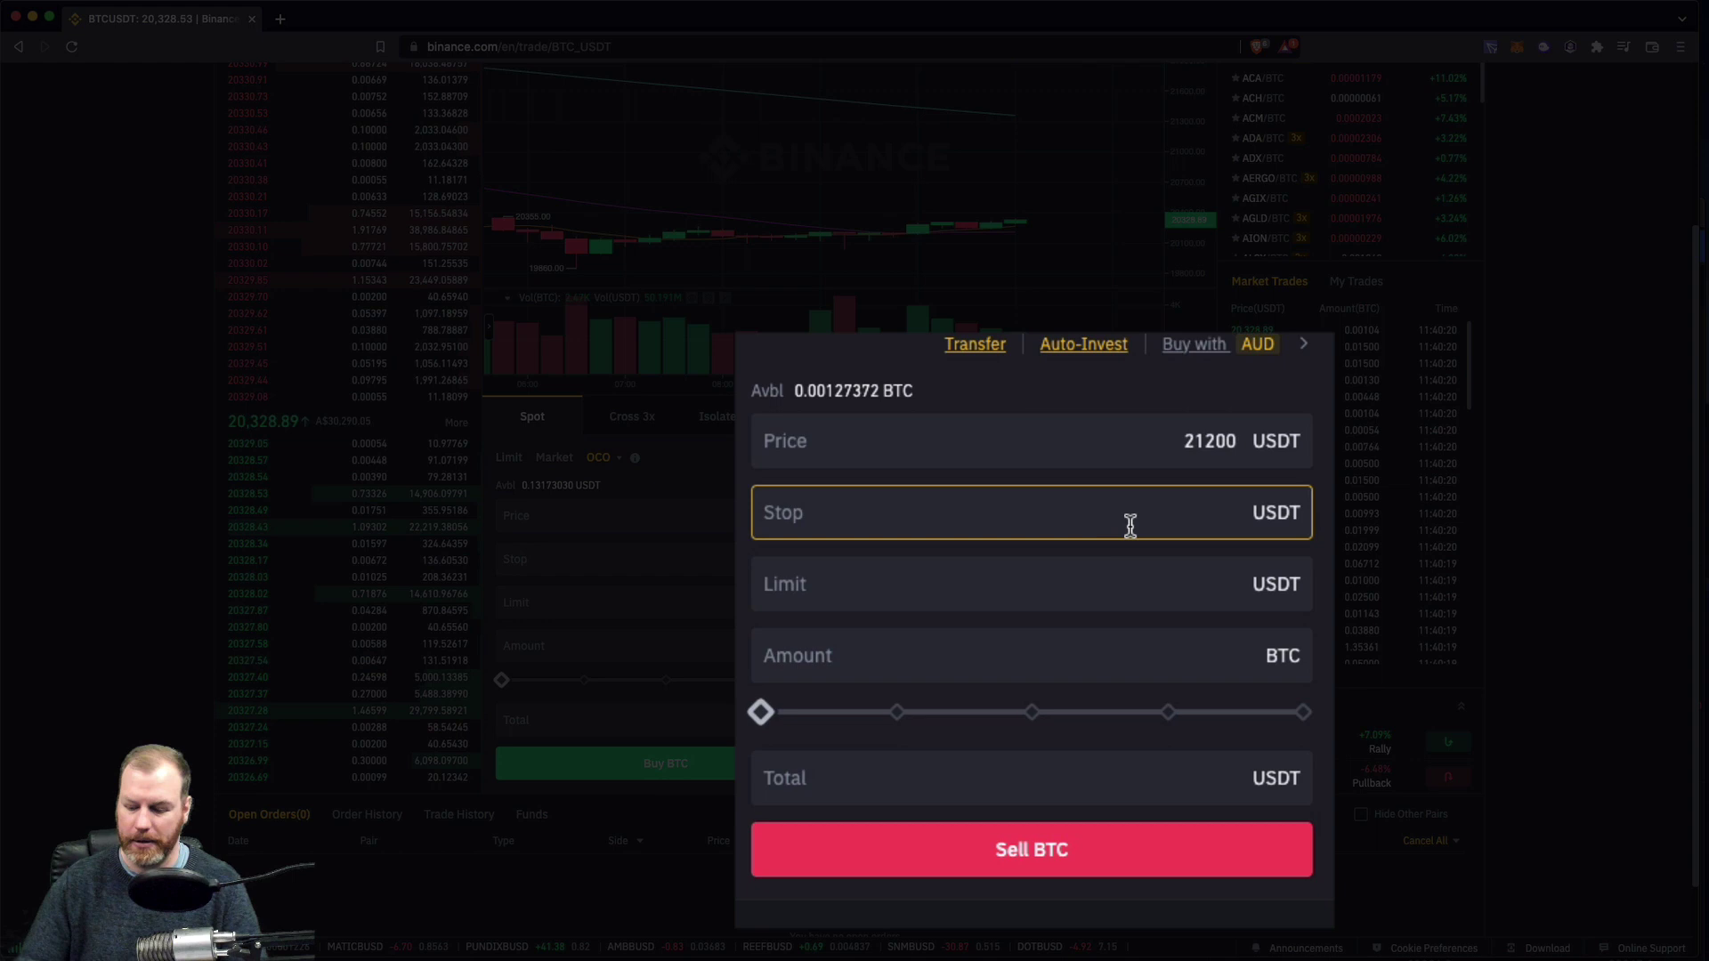
type("197")
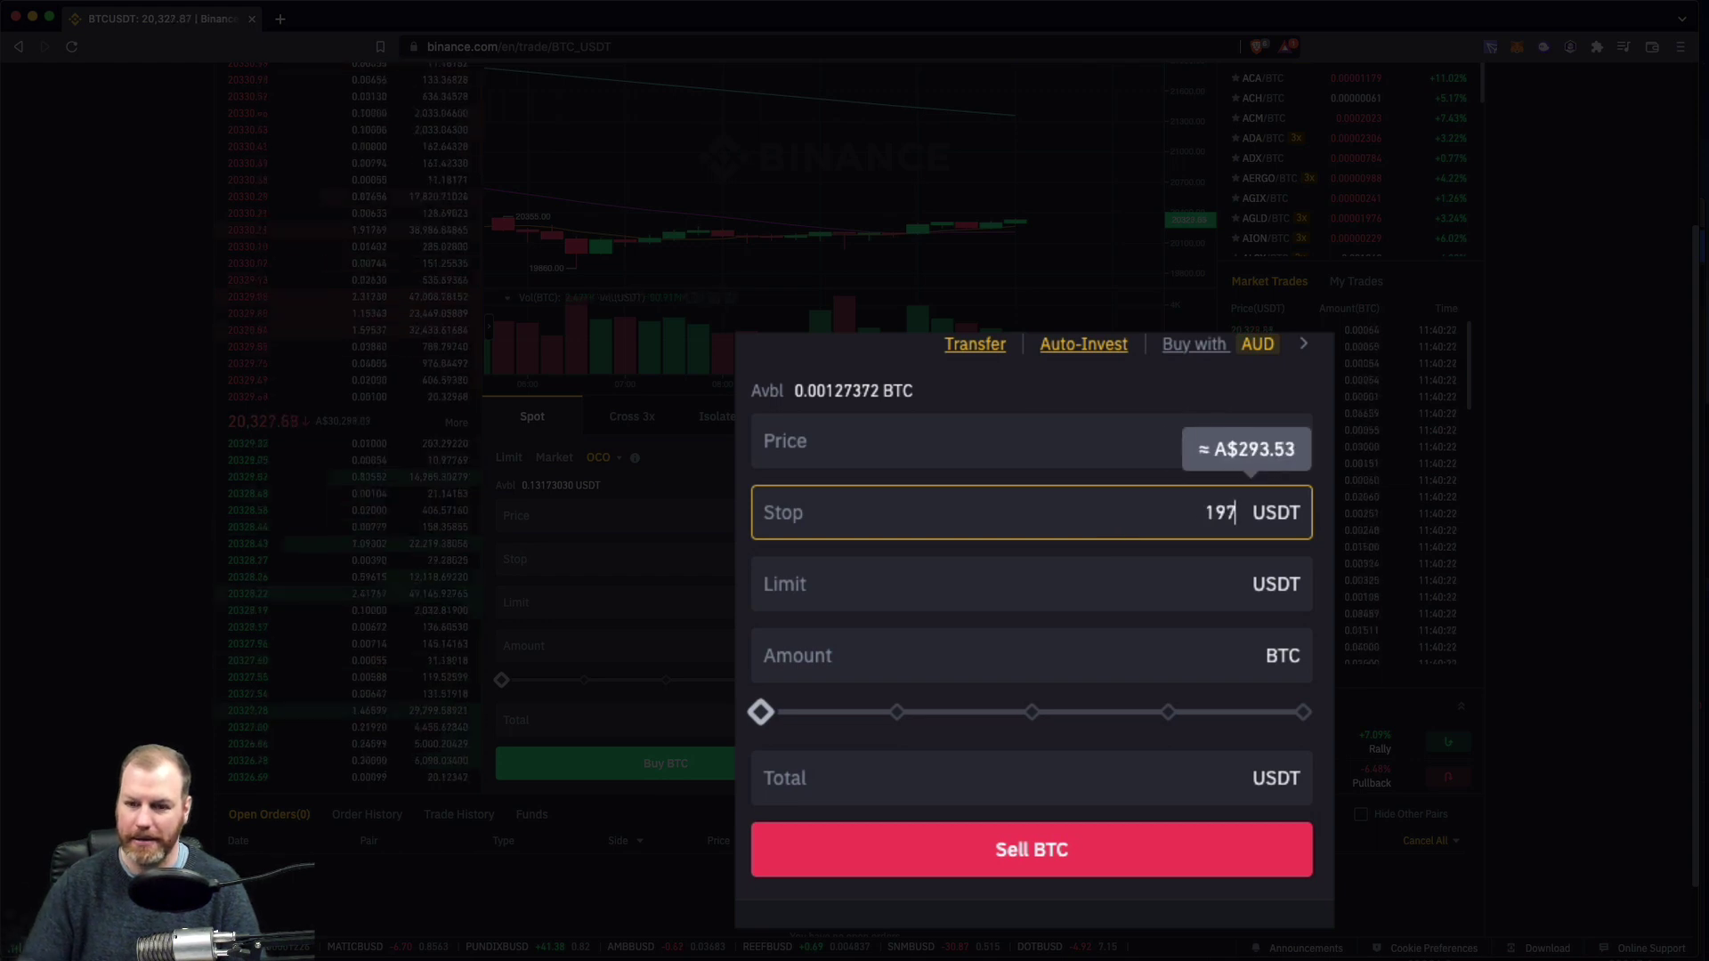
type("10")
left_click(1206, 573)
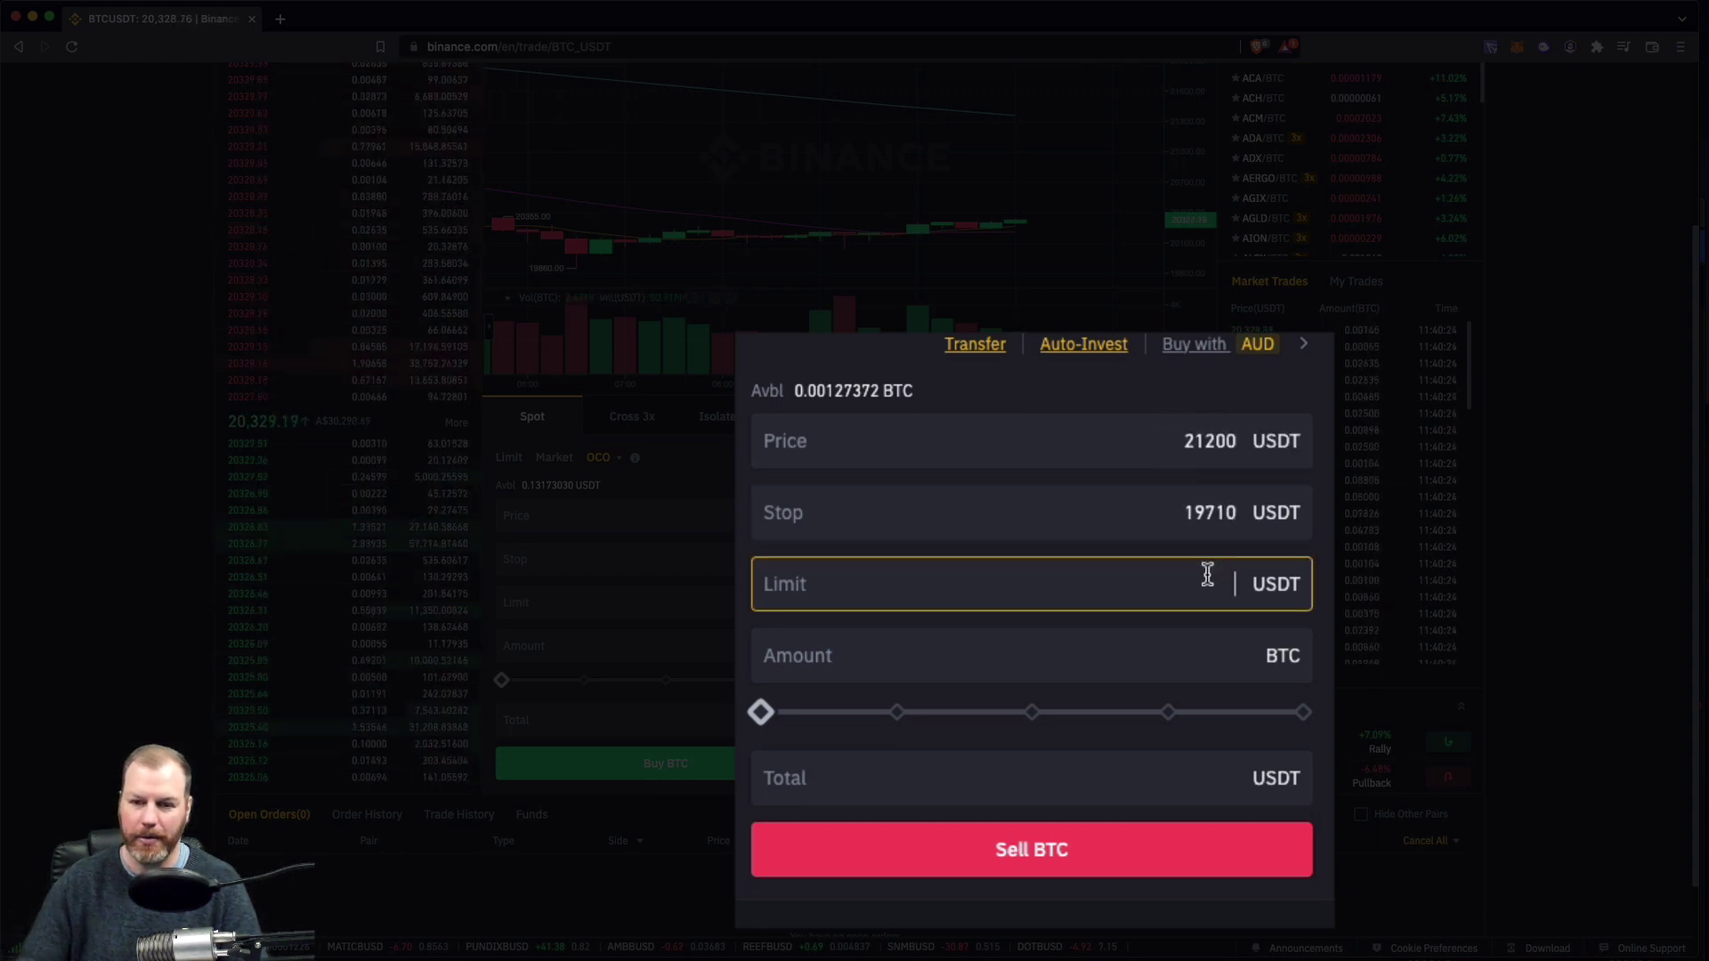
type("19700")
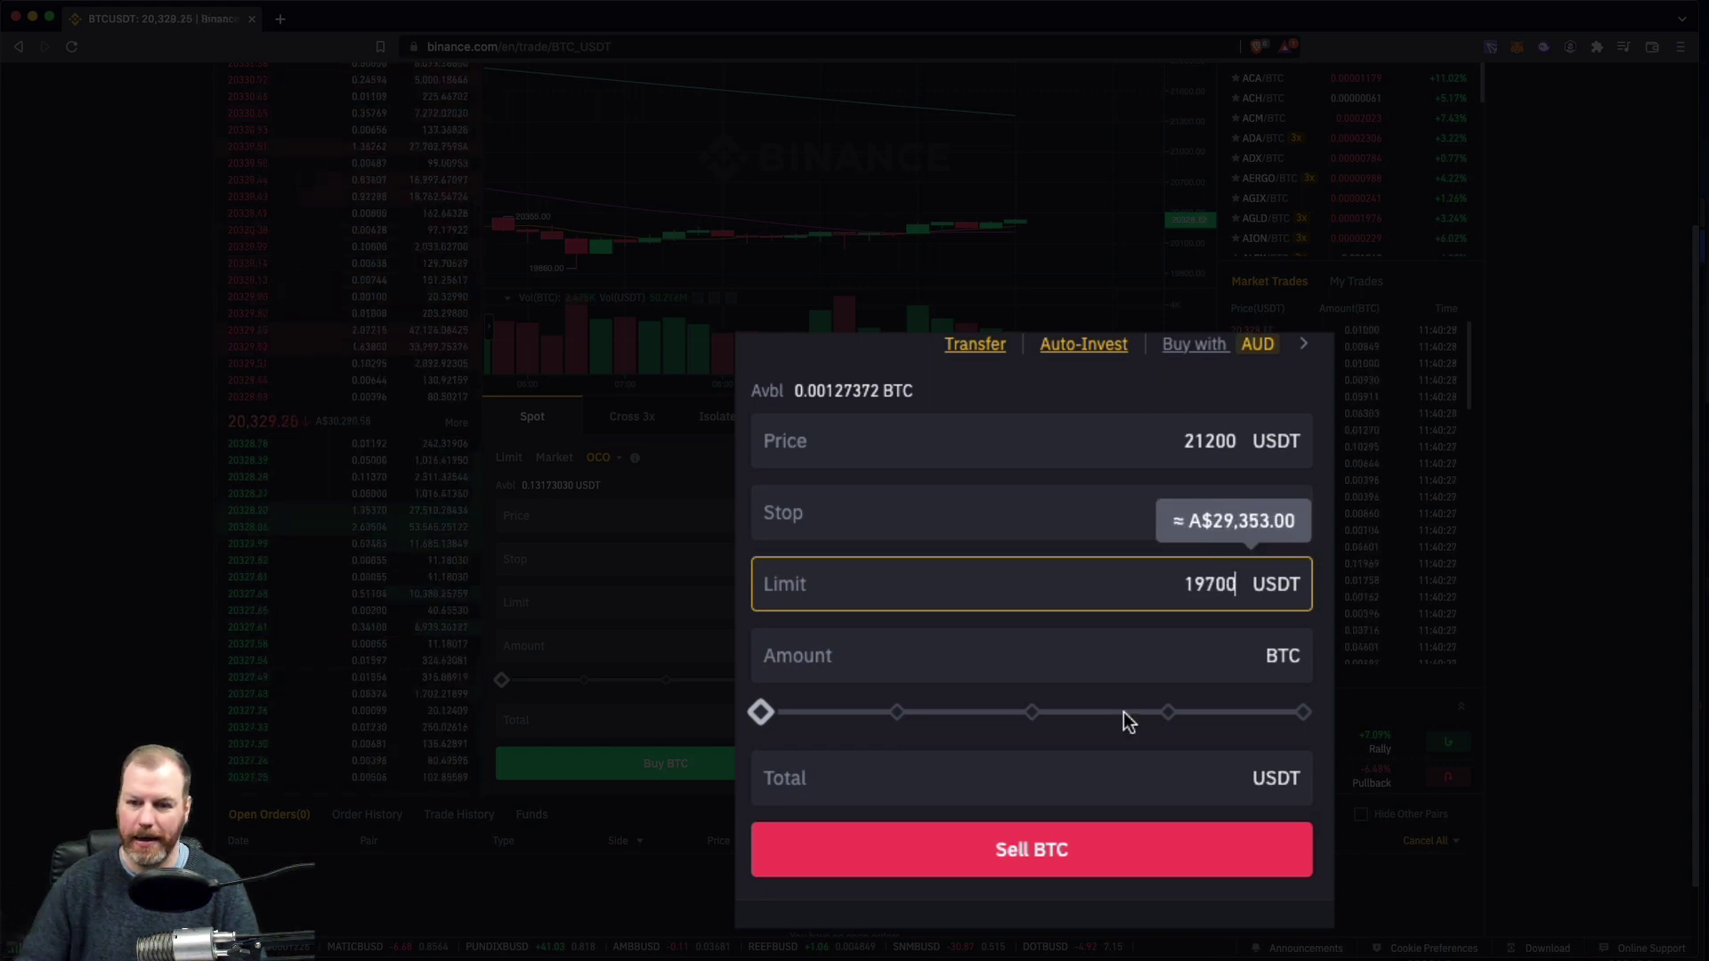
left_click_drag(839, 716, 1302, 707)
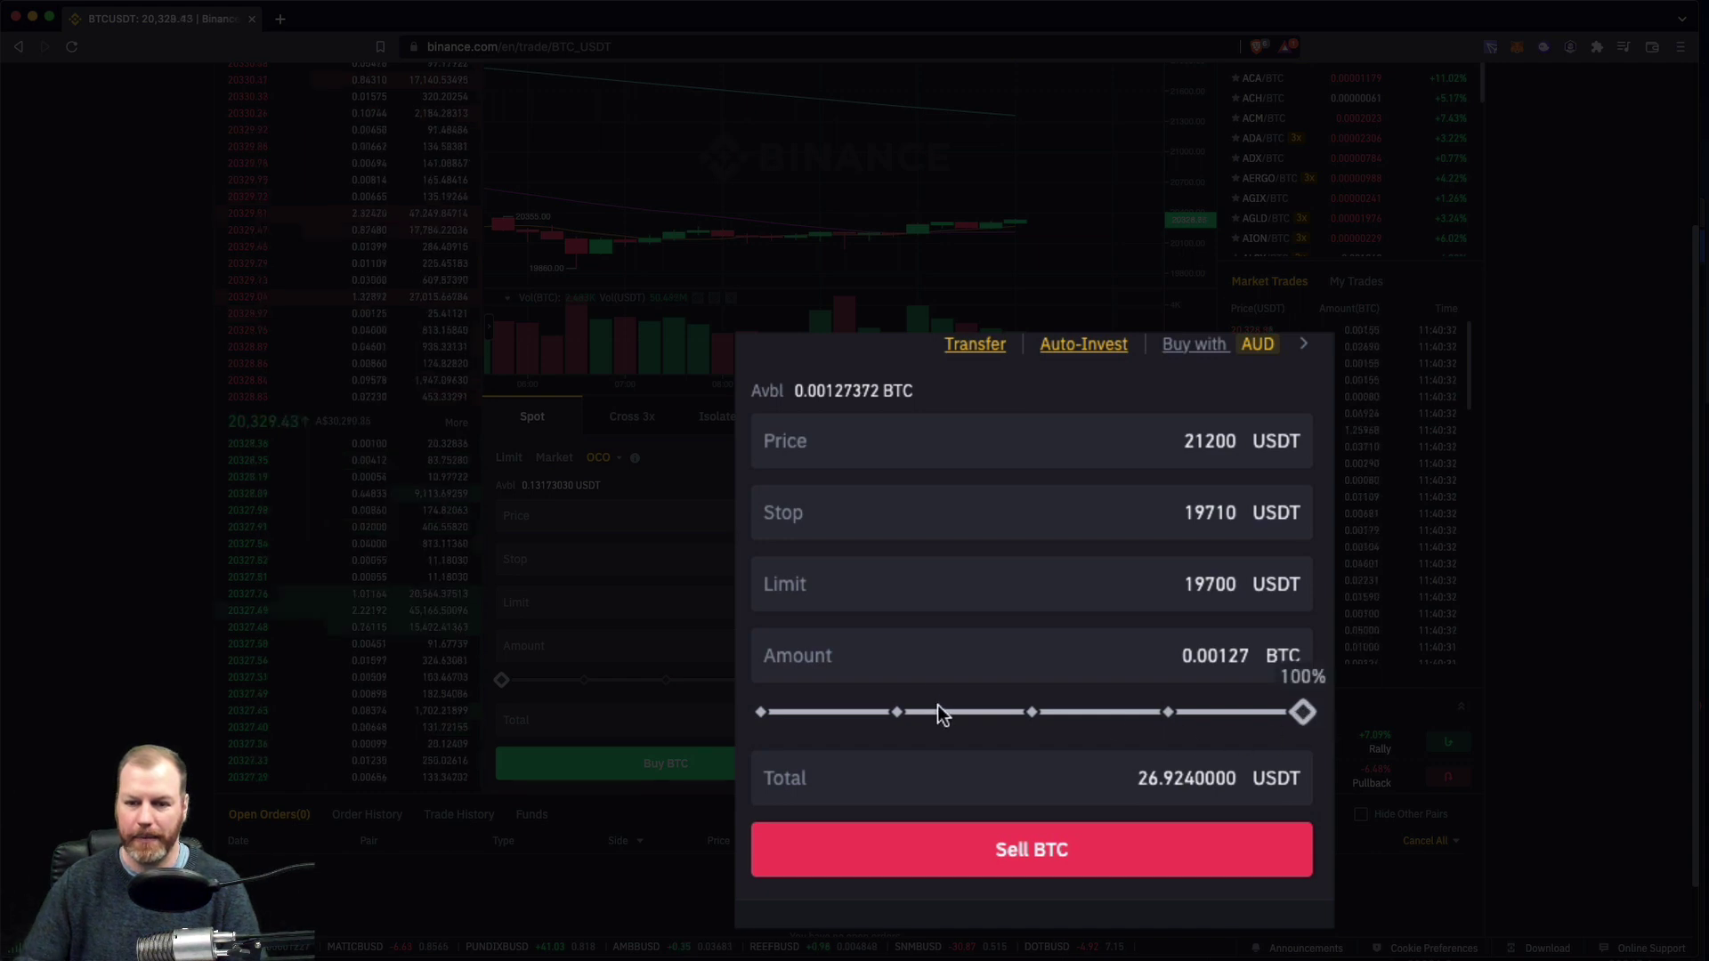
left_click(934, 500)
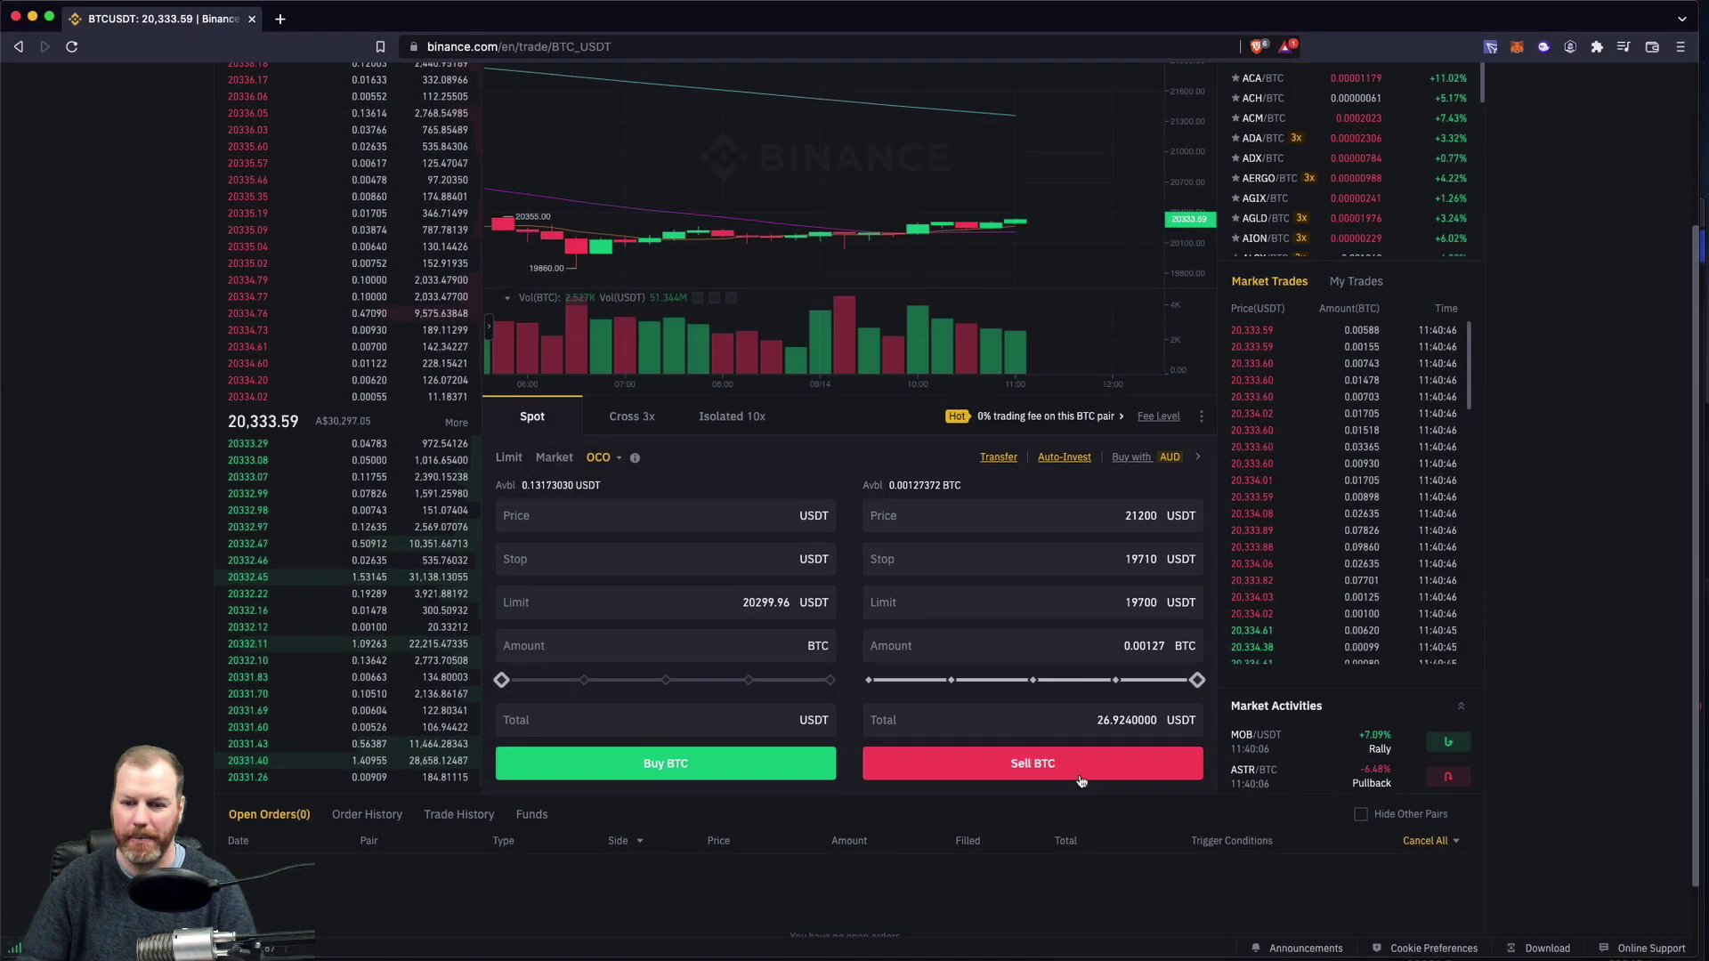
Submit the OCO sell order and scroll down to check it in Open Orders
left_click(1086, 772)
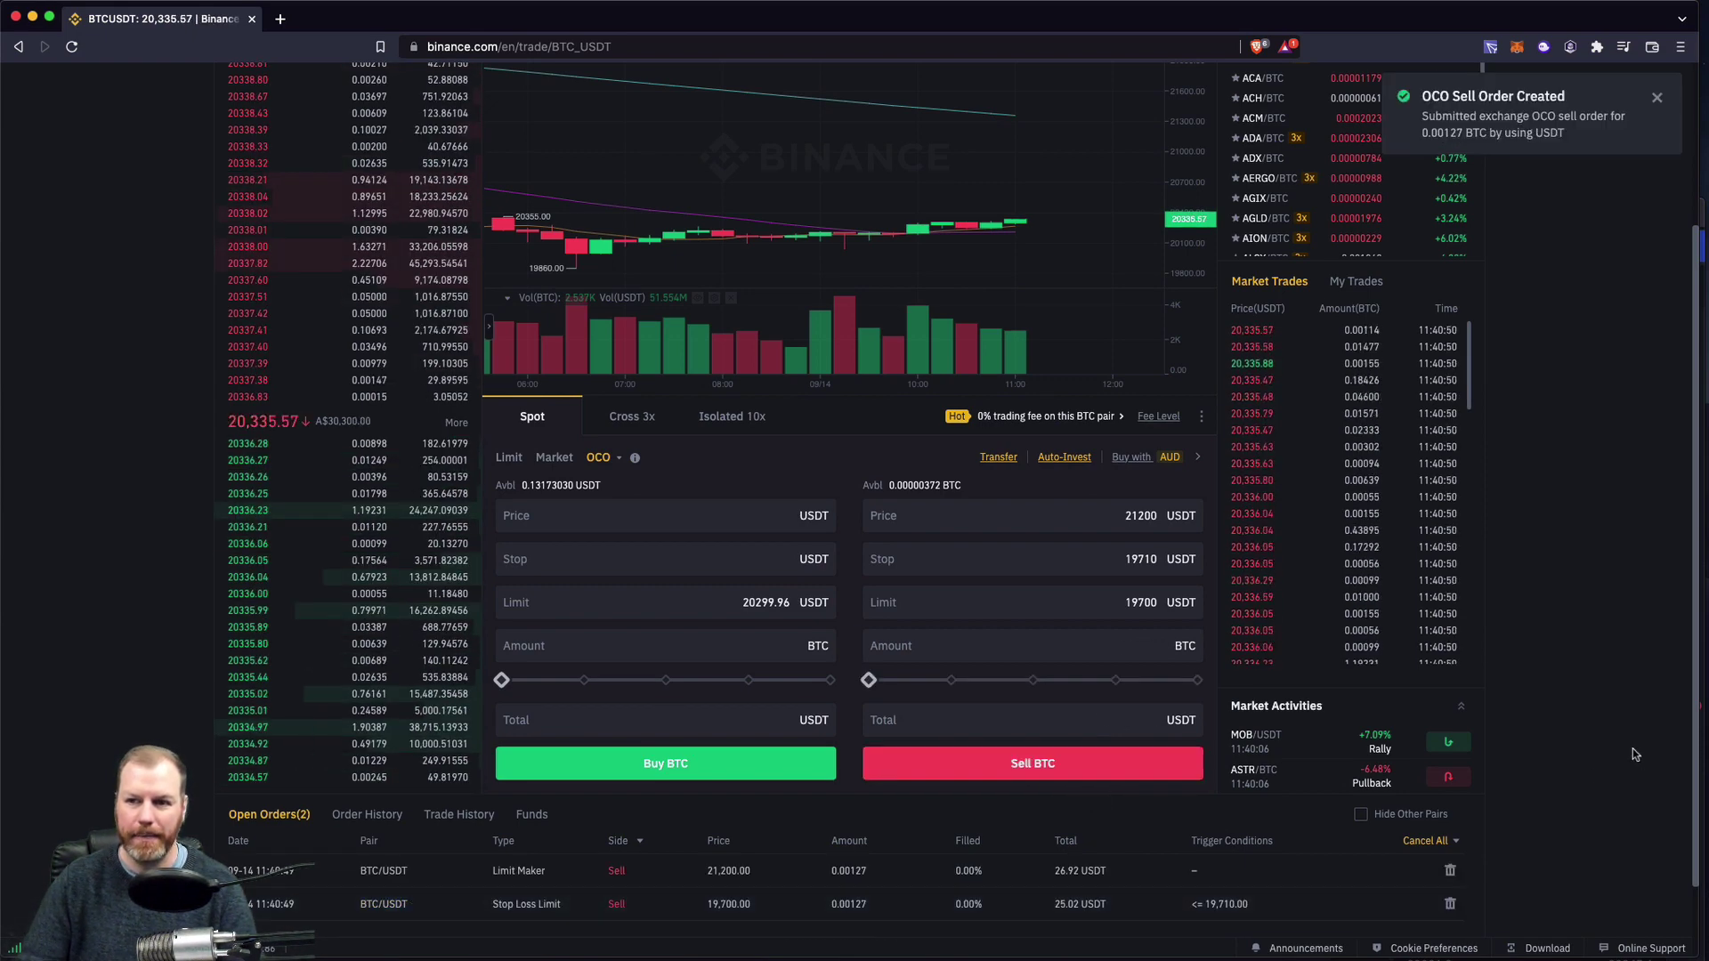
scroll(1148, 915, "down", 2)
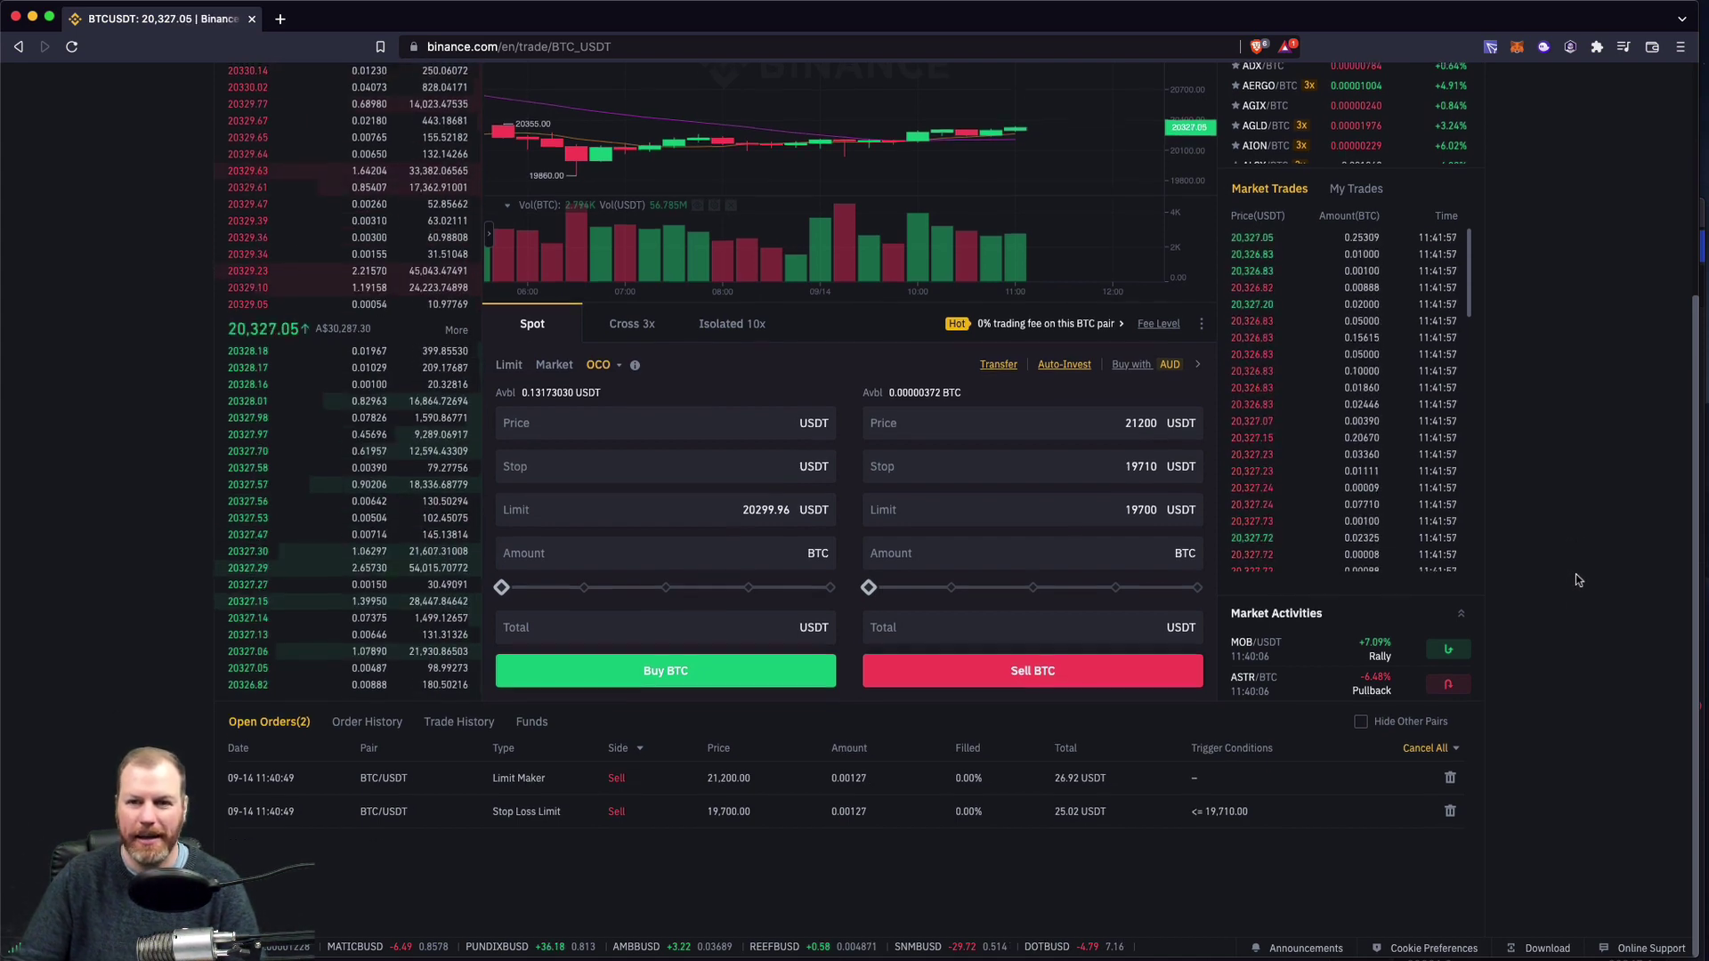
scroll(1575, 574, "up", 1)
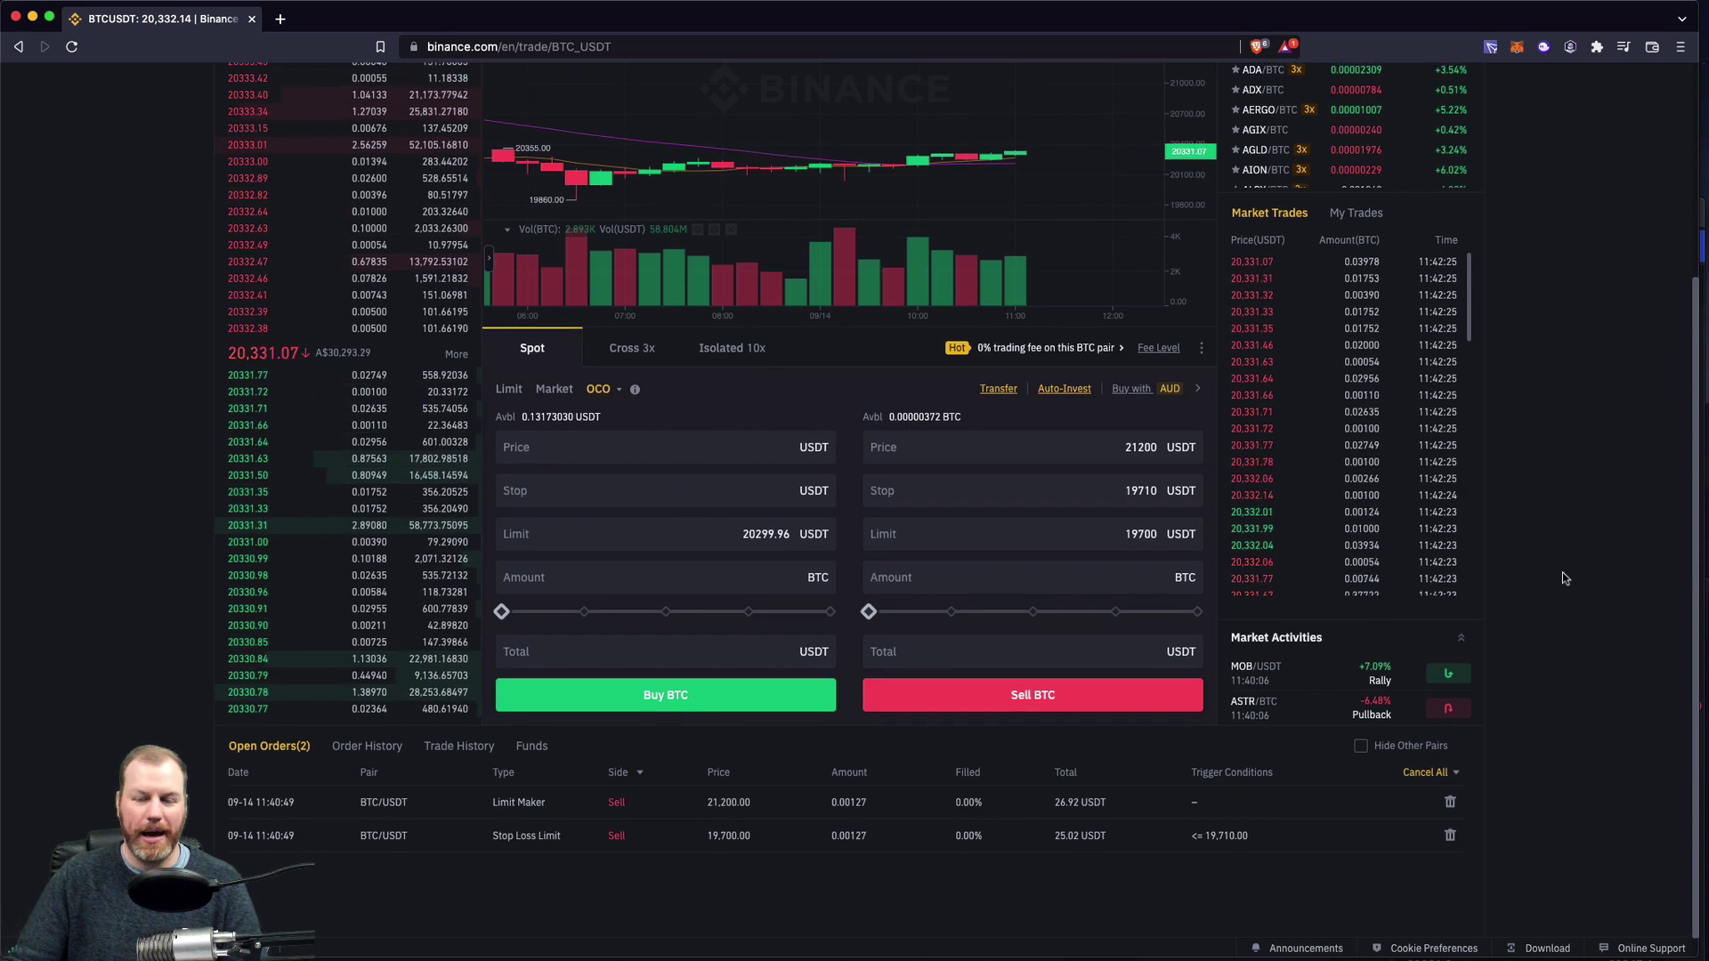
scroll(1563, 578, "down", 1)
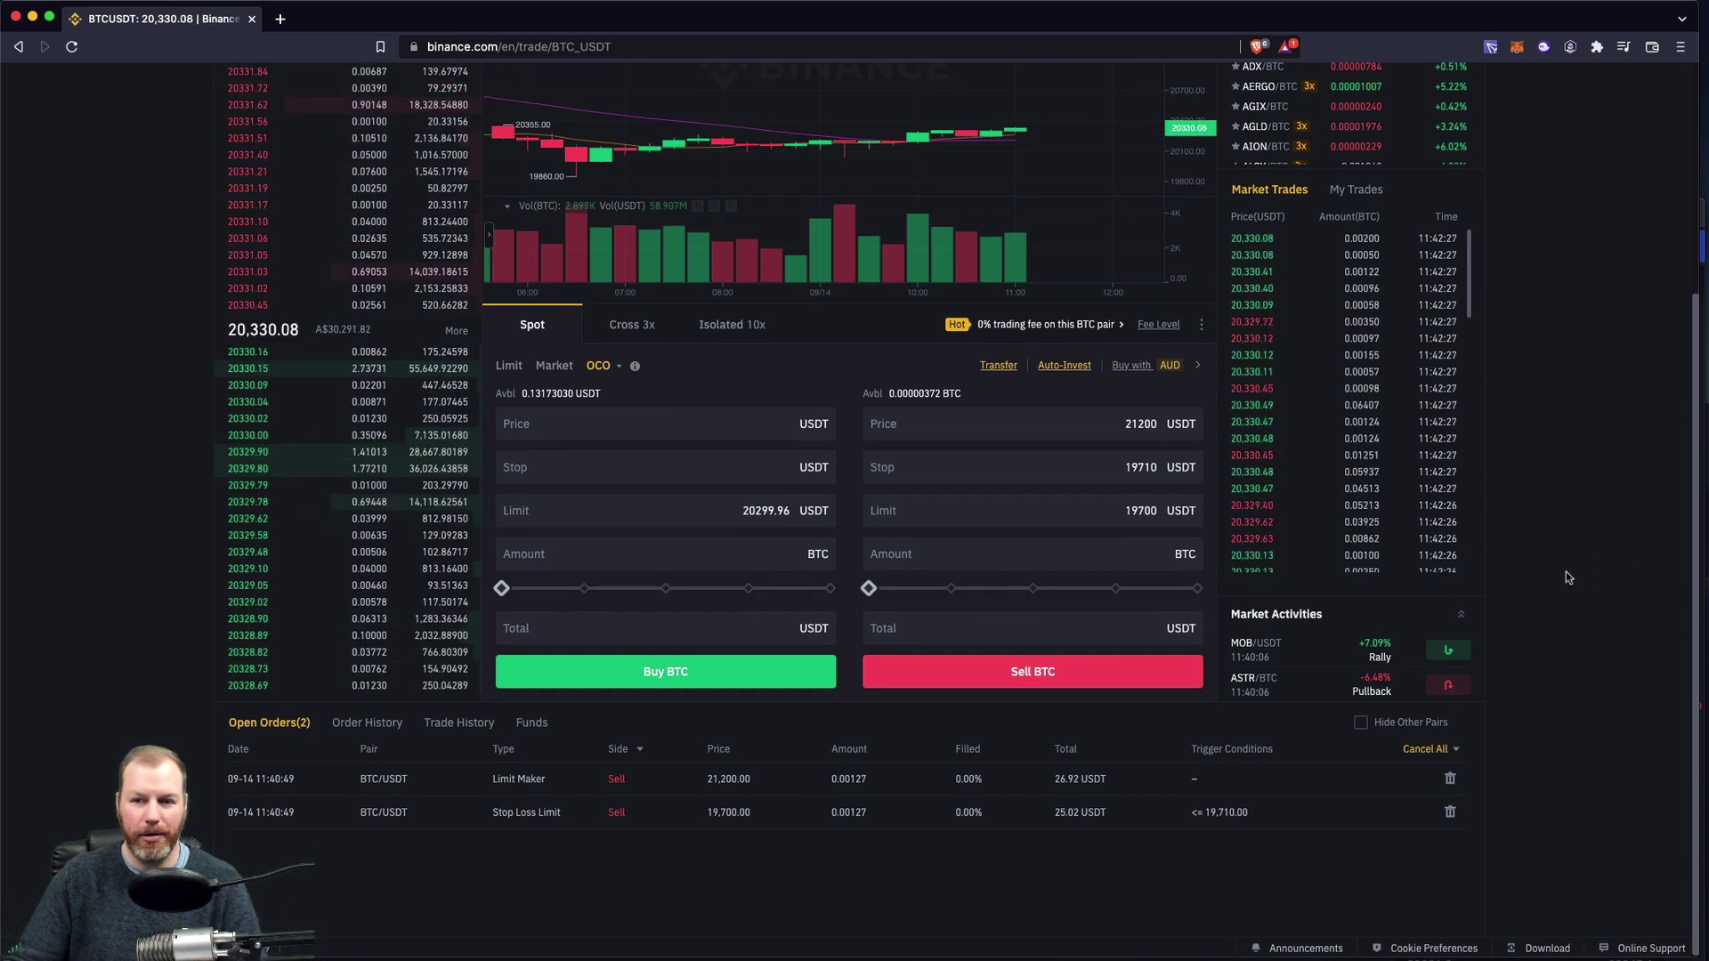